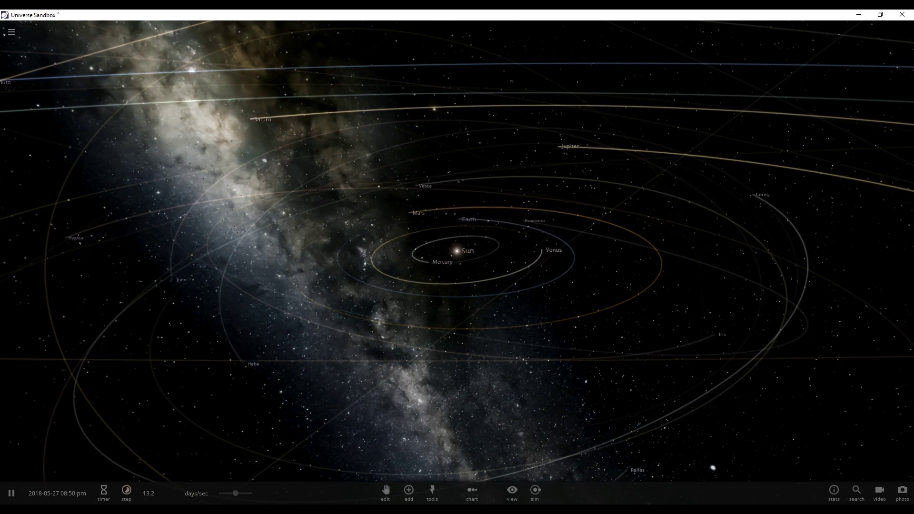
Step: Fly the camera to Jupiter and pause the simulation
left_click_drag(731, 339, 453, 236)
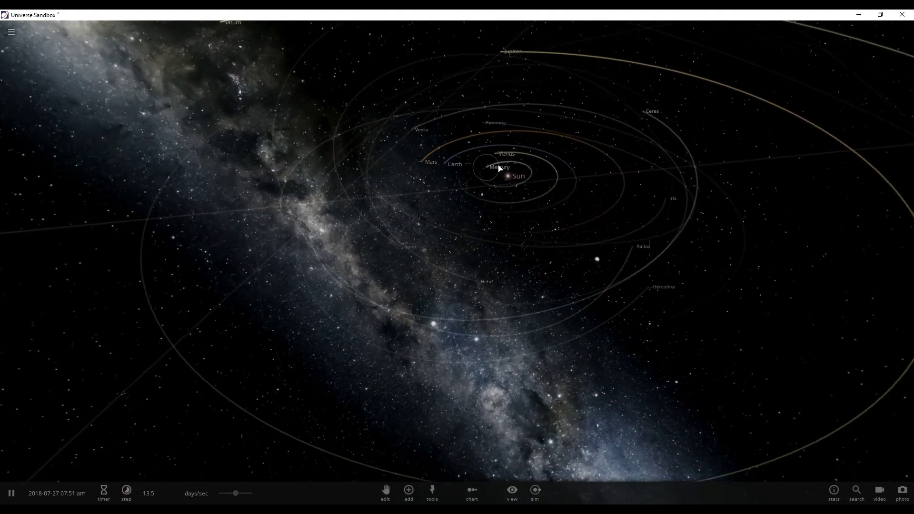
scroll(453, 236, "down", 5)
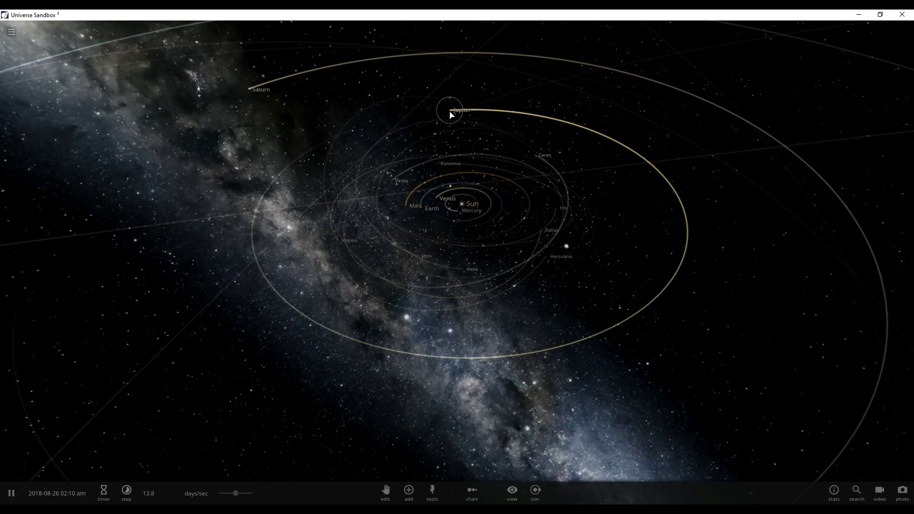
double_click(458, 109)
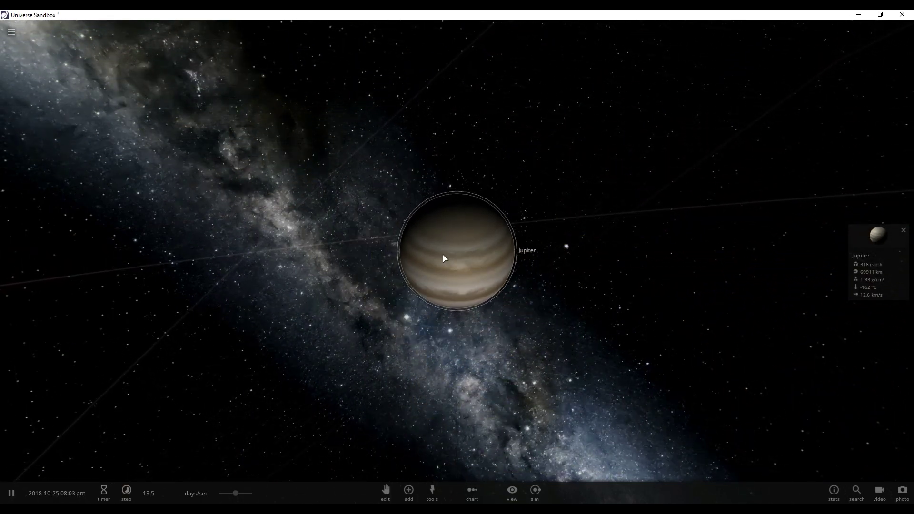
scroll(444, 261, "up", 3)
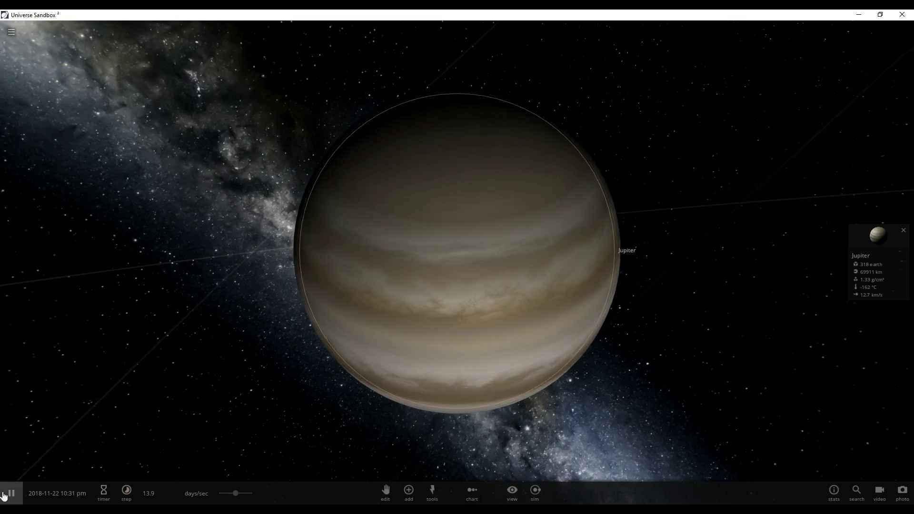
left_click(10, 494)
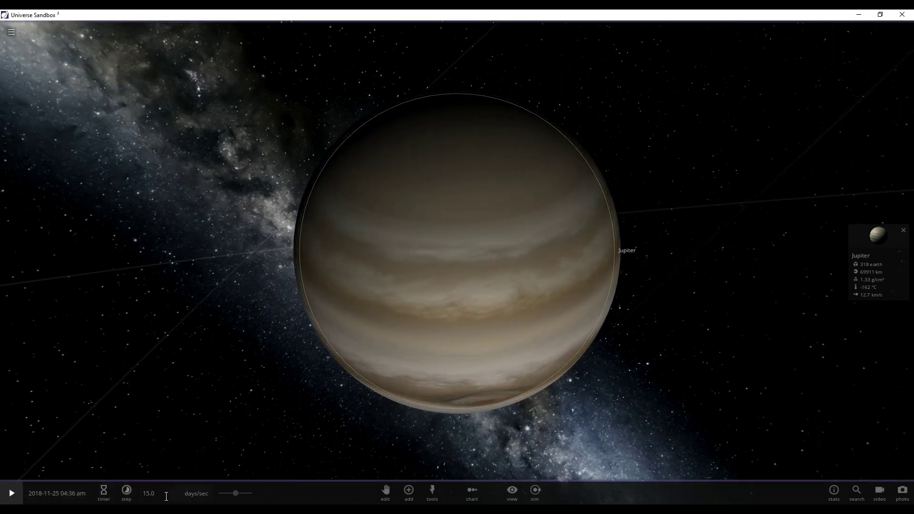
Step: Resume the simulation at a speed of 0.5 hours per second
left_click(198, 500)
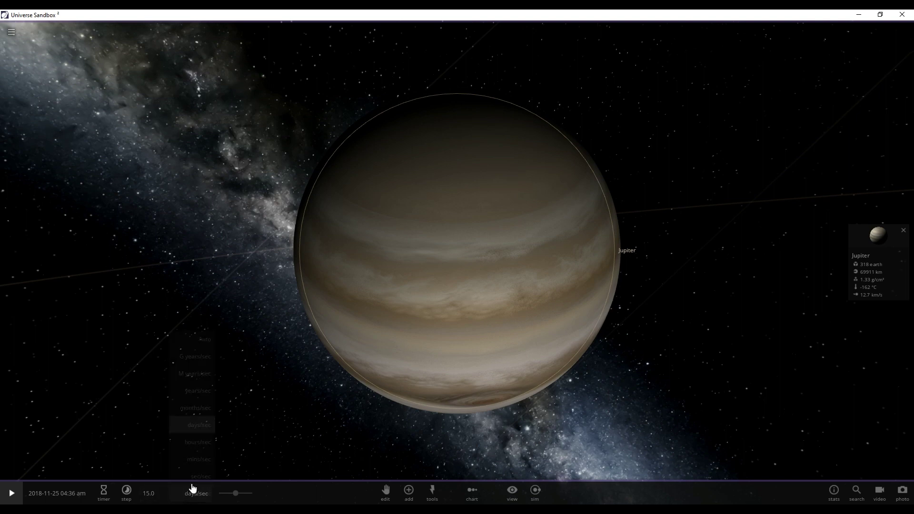
left_click(191, 443)
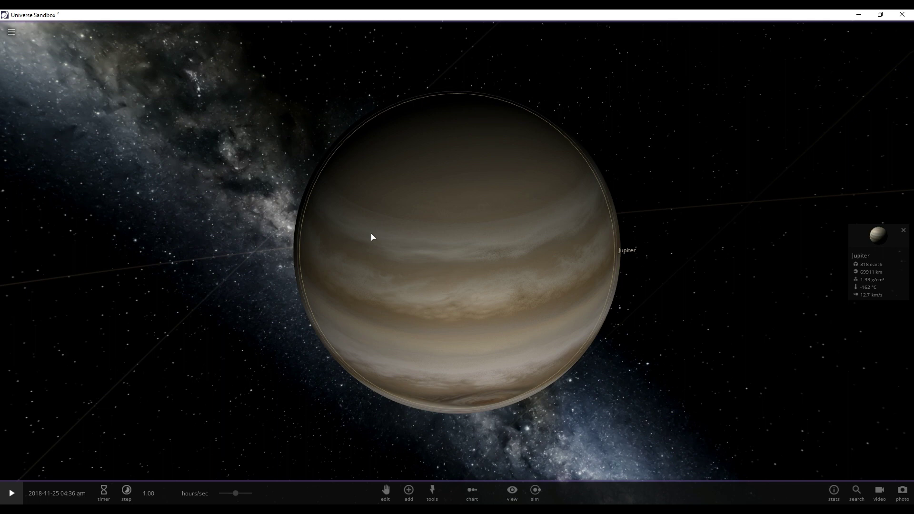
left_click_drag(371, 238, 357, 193)
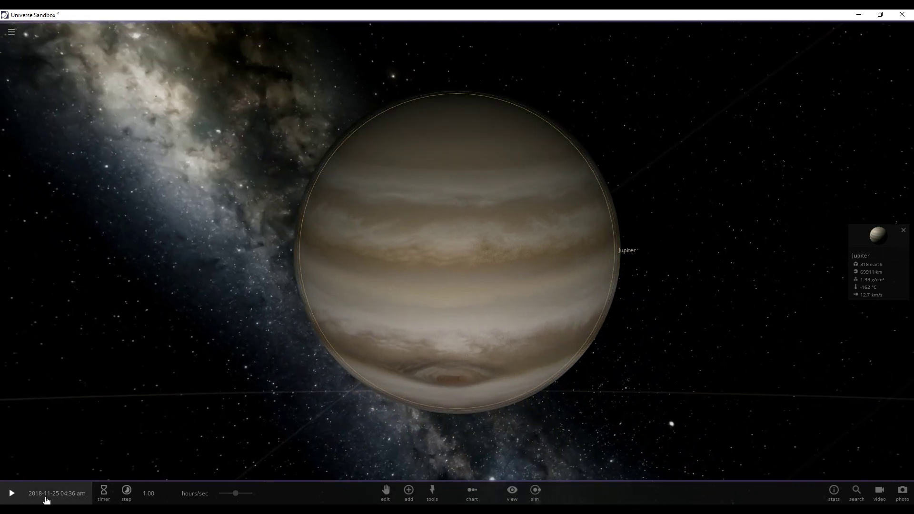
left_click(10, 494)
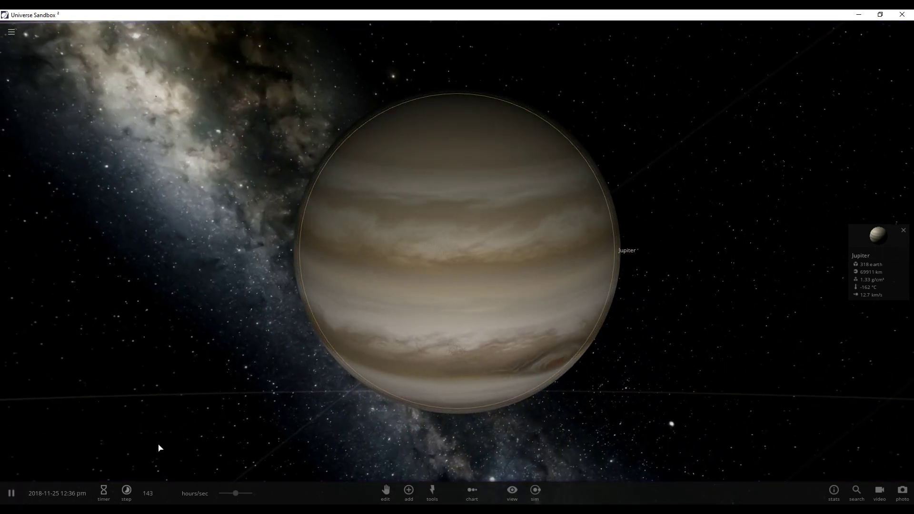
left_click(147, 490)
type("0.5")
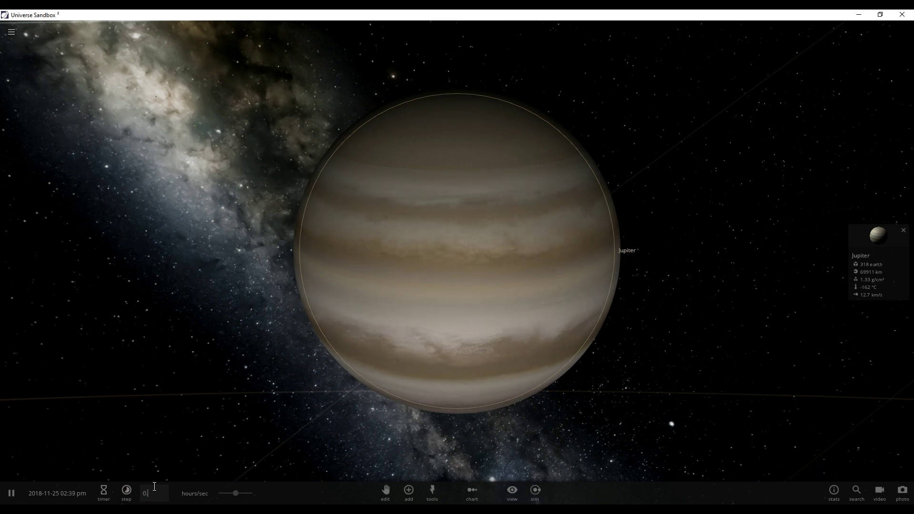
key("Return")
mouse_move(561, 312)
left_mouse_down()
mouse_move(239, 317)
mouse_move(459, 282)
left_mouse_up()
left_click(512, 490)
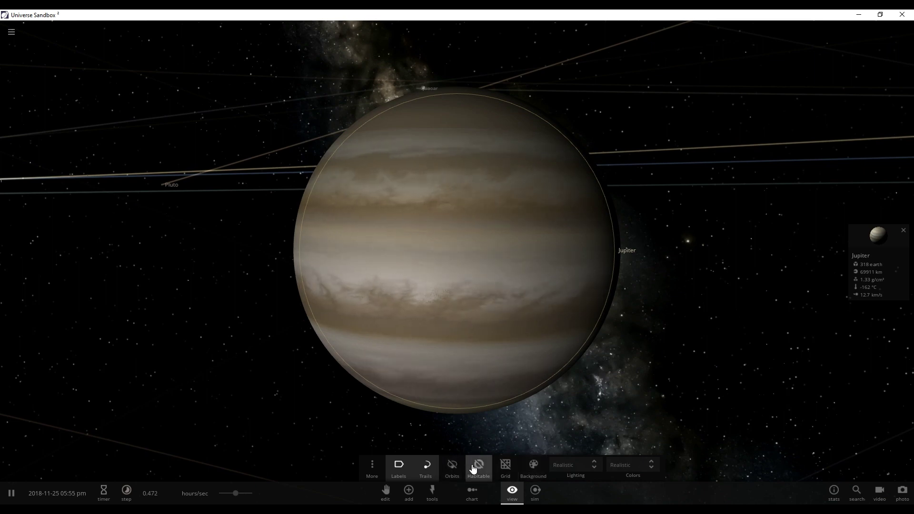
Step: Glance at the comparison charts, then switch scene lighting to Flash Light
left_click(471, 493)
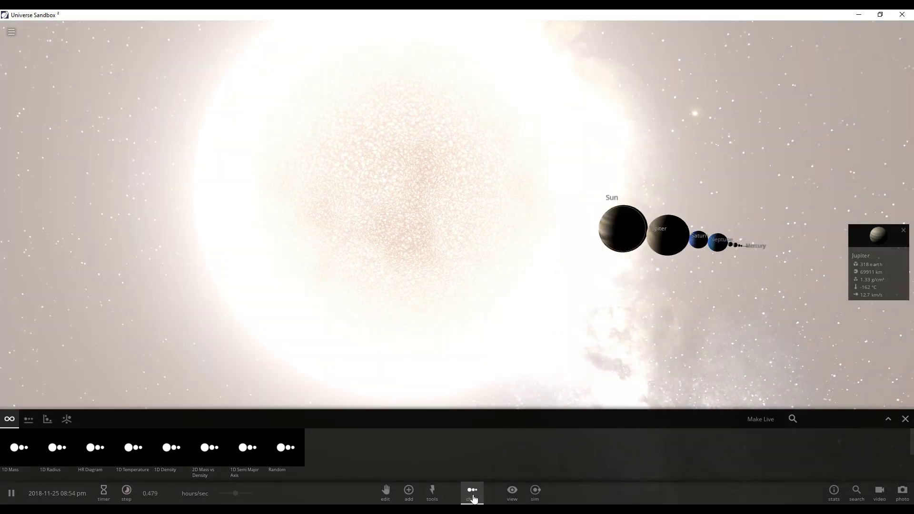
left_click(473, 499)
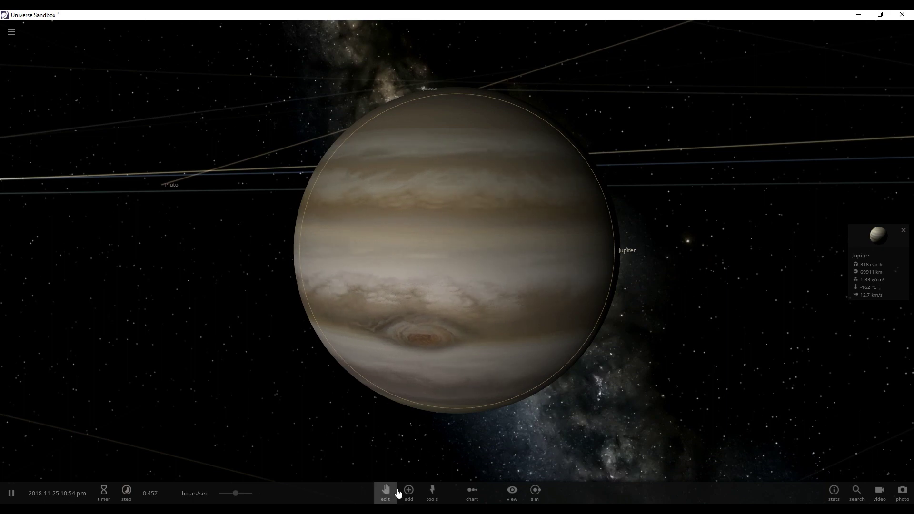
left_click(509, 496)
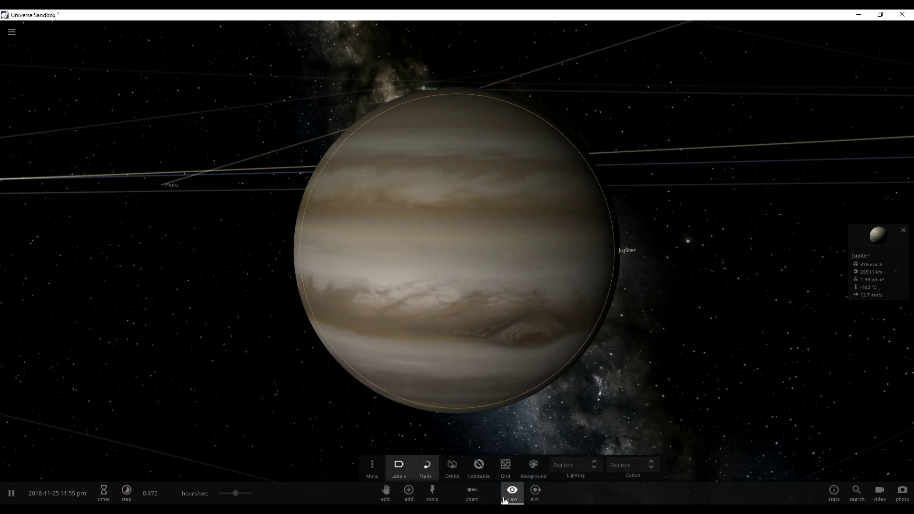
left_click(585, 466)
left_click(578, 489)
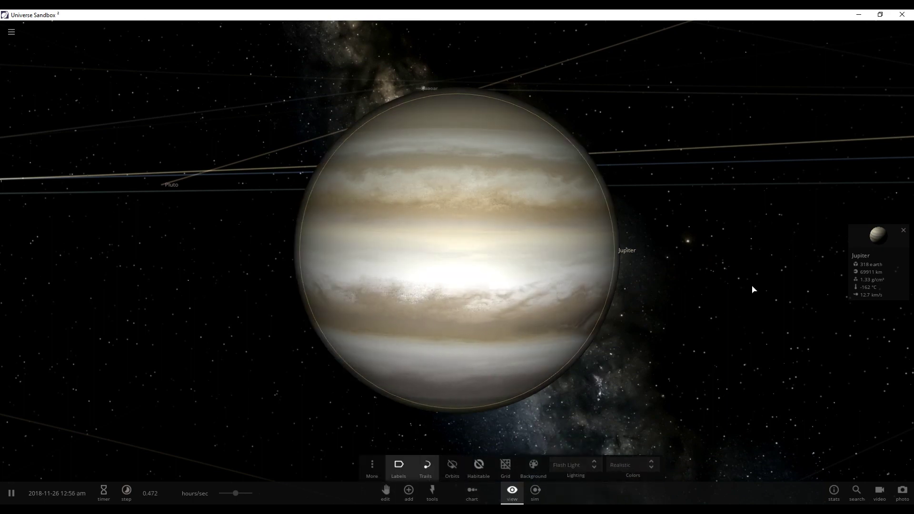
Step: Orbit around the flash-lit Jupiter, close the display options, and show asteroid Diotima's info card
mouse_move(754, 290)
left_mouse_down()
mouse_move(440, 236)
mouse_move(307, 237)
left_mouse_up()
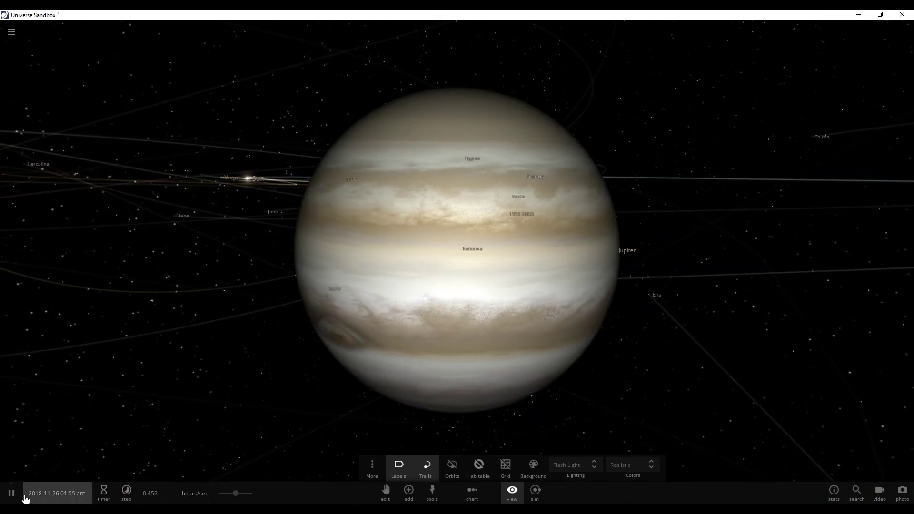
left_click(512, 492)
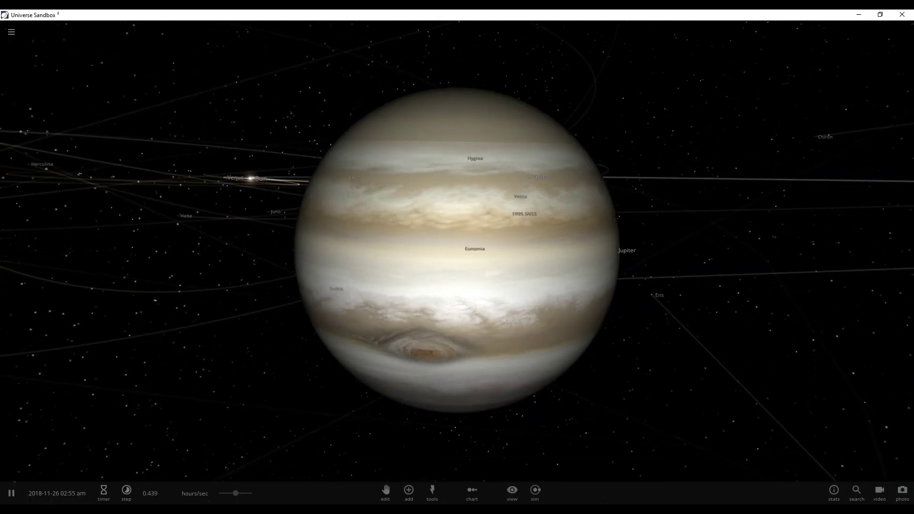
left_click(195, 493)
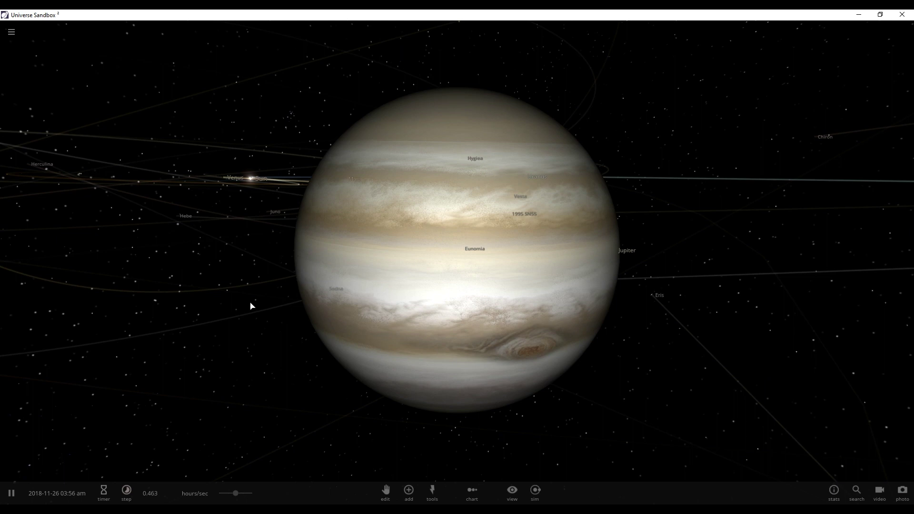
left_click(544, 194)
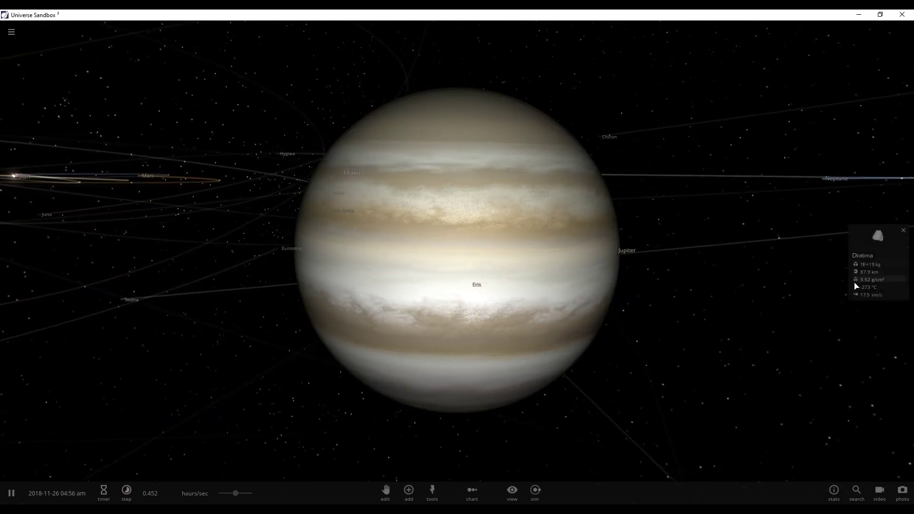
Step: Select Jupiter and cut its hydrogen to 1 Earth mass in its composition
left_click(455, 312)
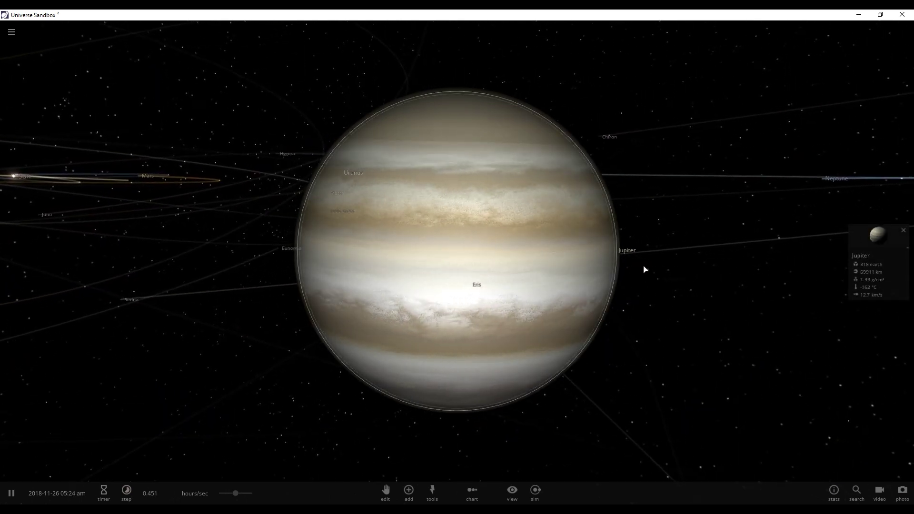
left_click(865, 270)
left_click(814, 136)
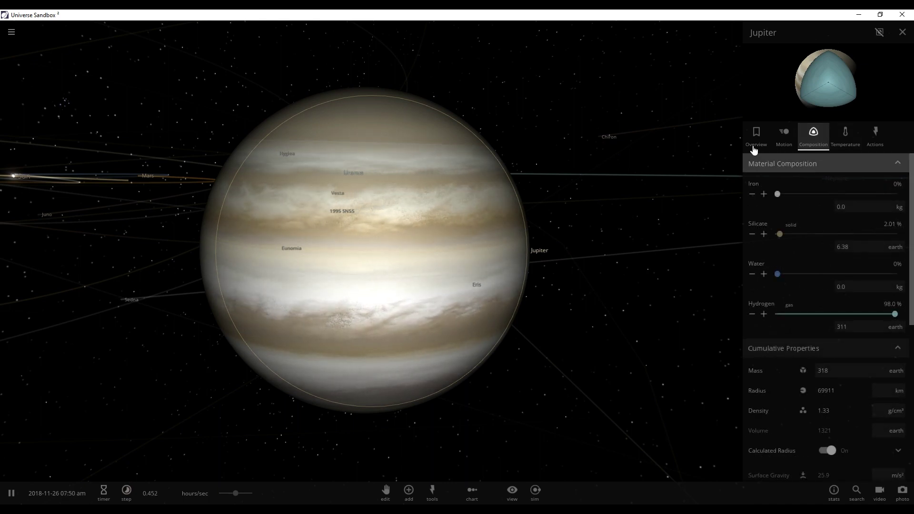
left_click_drag(895, 314, 873, 314)
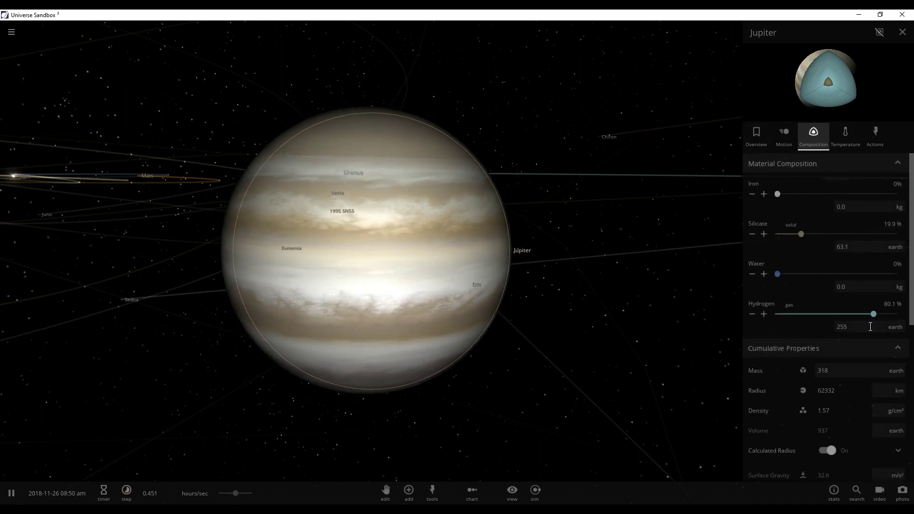
left_click(871, 327)
type("210")
key("Return")
type("1")
key("Return")
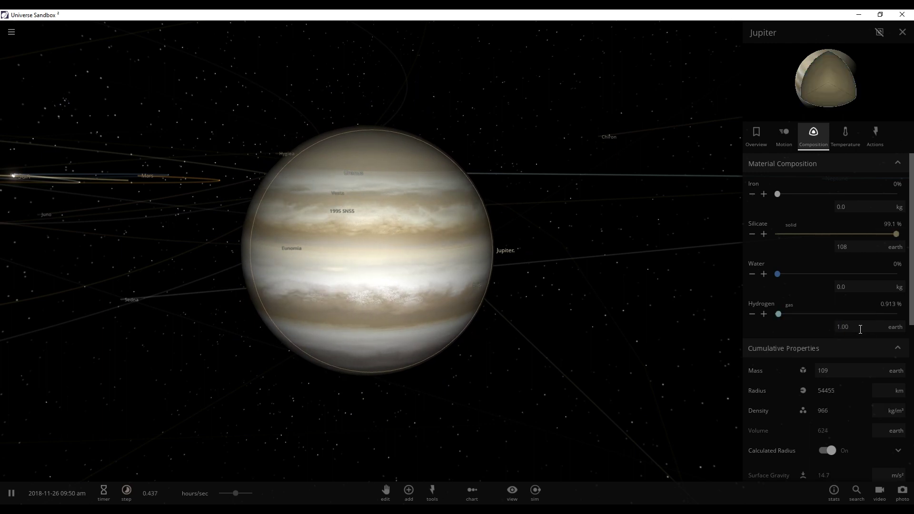
Step: Set Jupiter's mass to 1.00 Jupiter mass in its overview properties
left_click(762, 140)
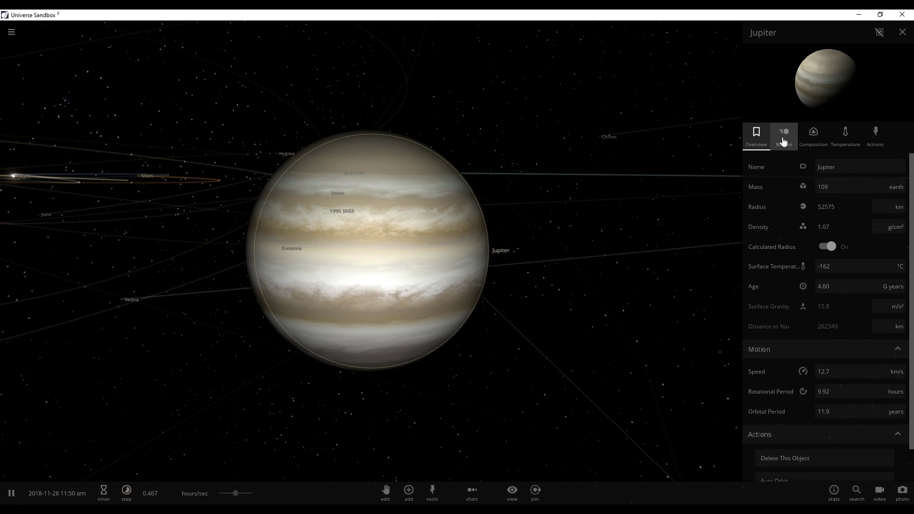
left_click(899, 192)
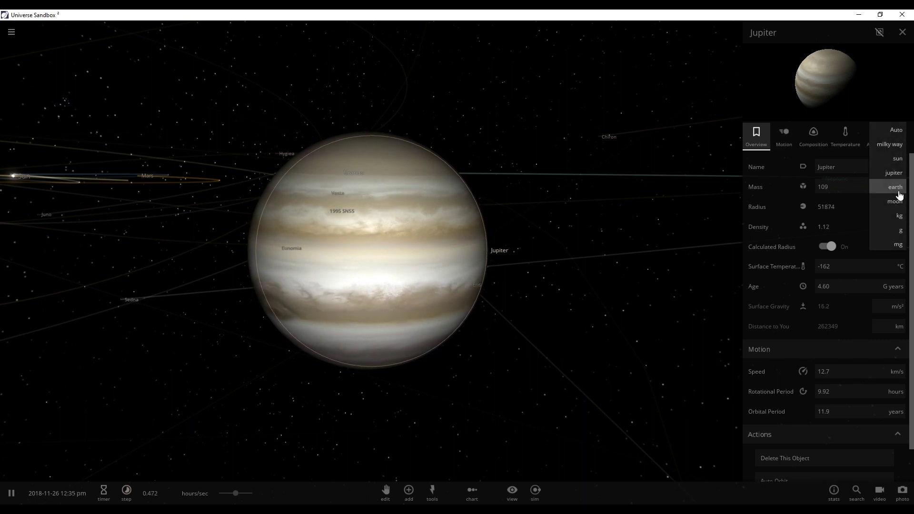
left_click(828, 224)
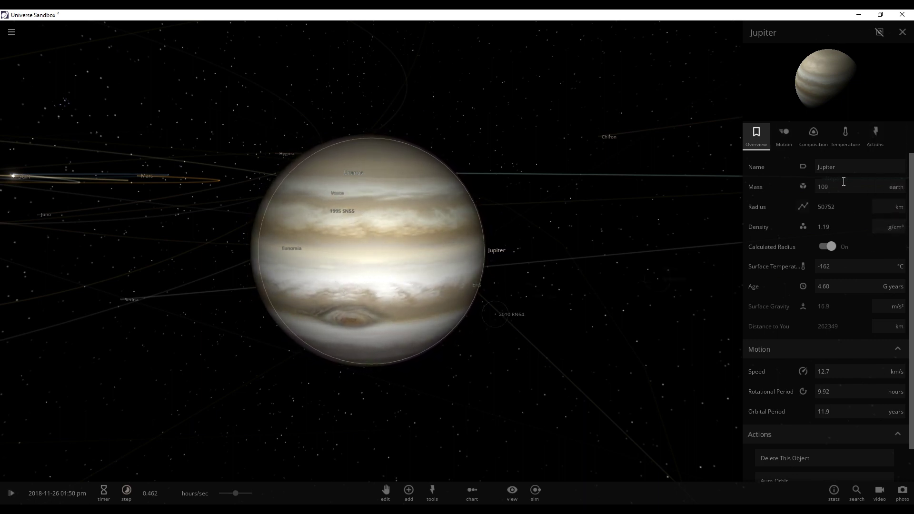
left_click(889, 188)
left_click(845, 187)
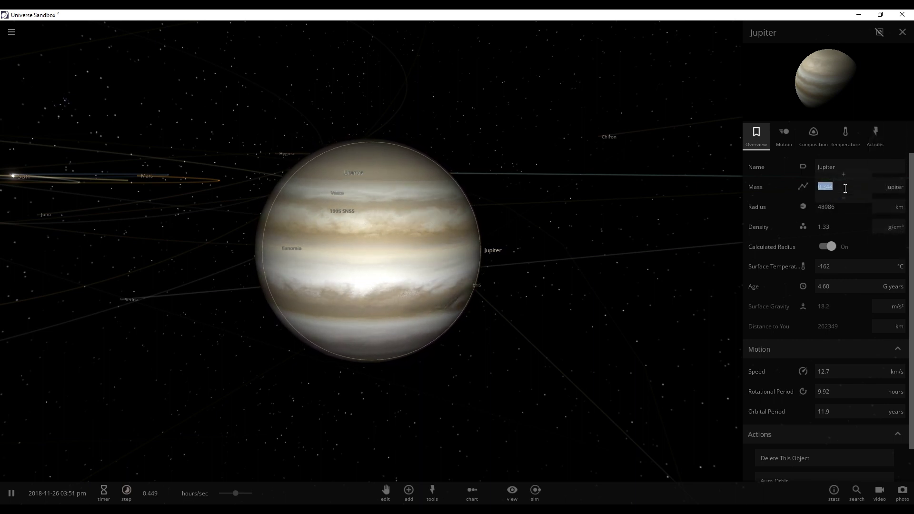
key("Return")
left_click(822, 143)
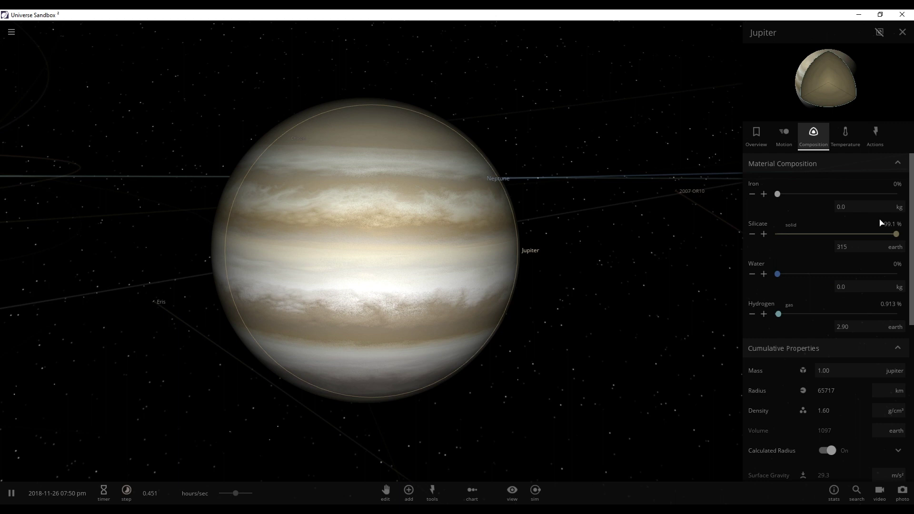
Step: Give Jupiter one Earth mass each of silicate and hydrogen, totalling 2.00 Earth masses
left_click_drag(898, 239, 911, 238)
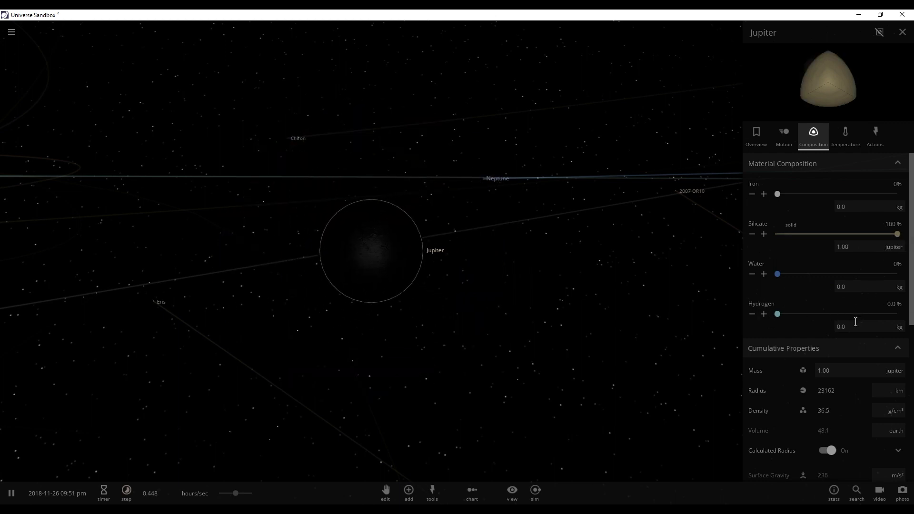
left_click(900, 328)
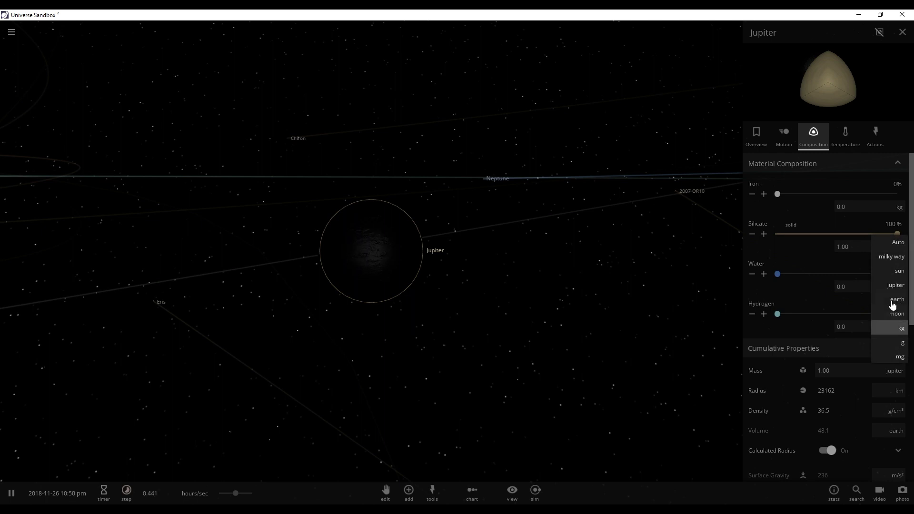
left_click(894, 300)
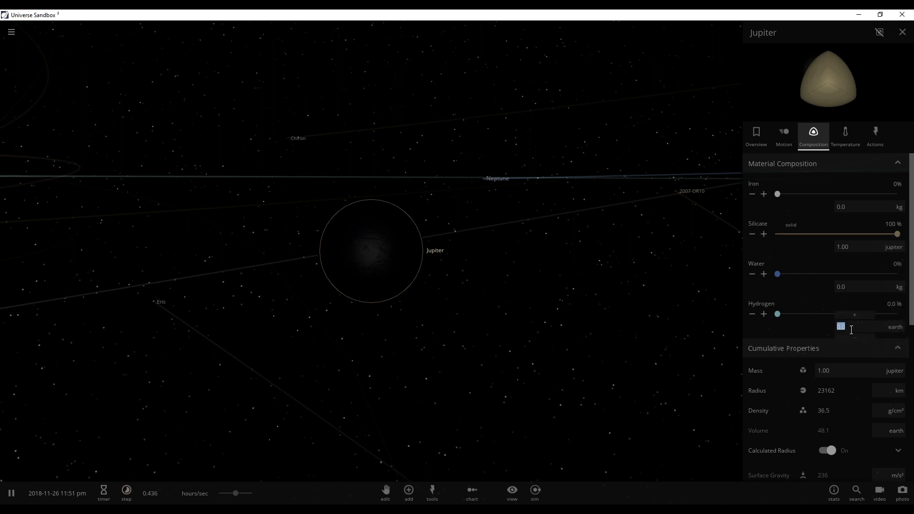
type("1")
key("Return")
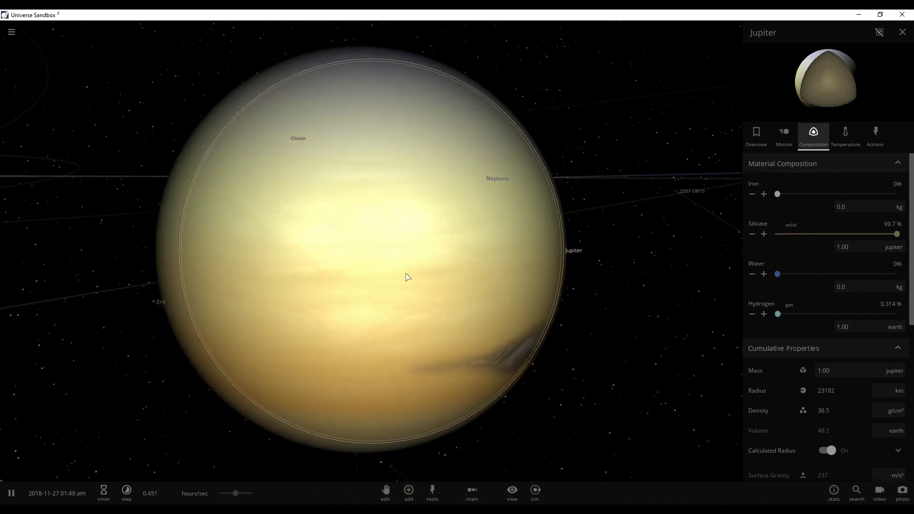
scroll(349, 268, "down", 3)
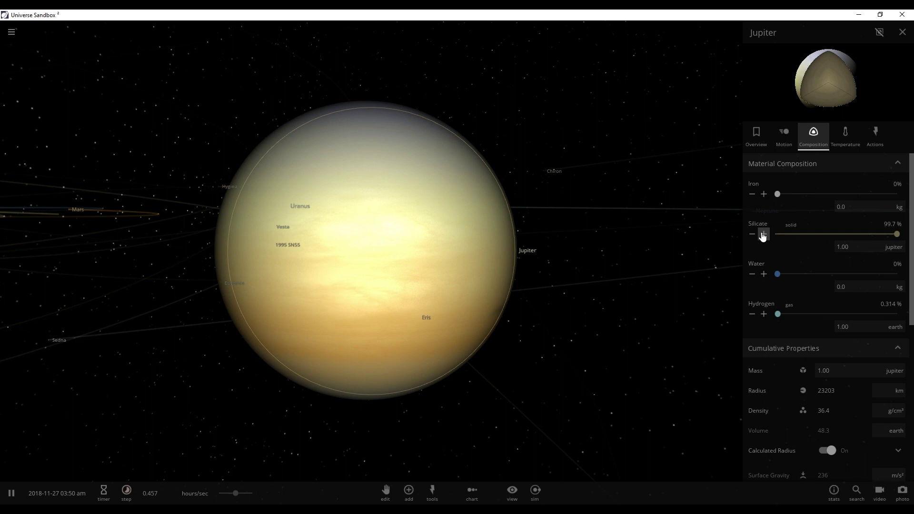
left_click(764, 236)
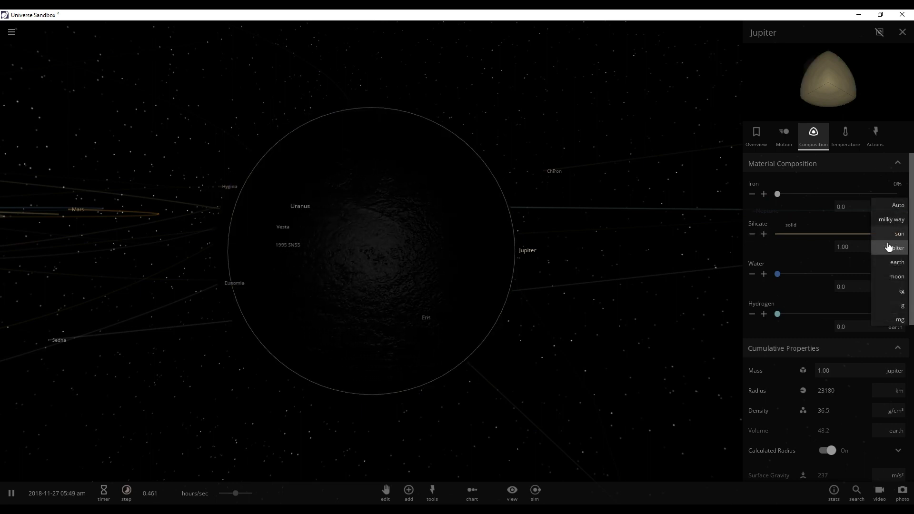
left_click(893, 262)
type("1")
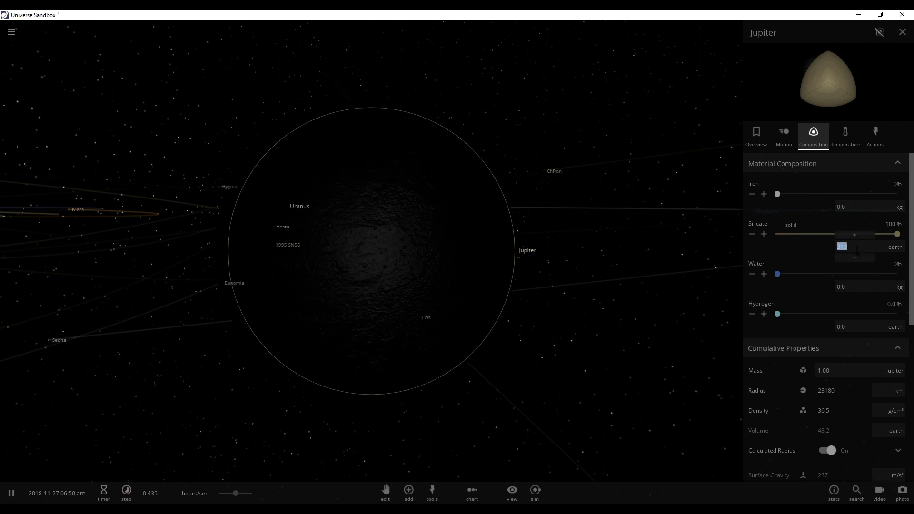
key("Return")
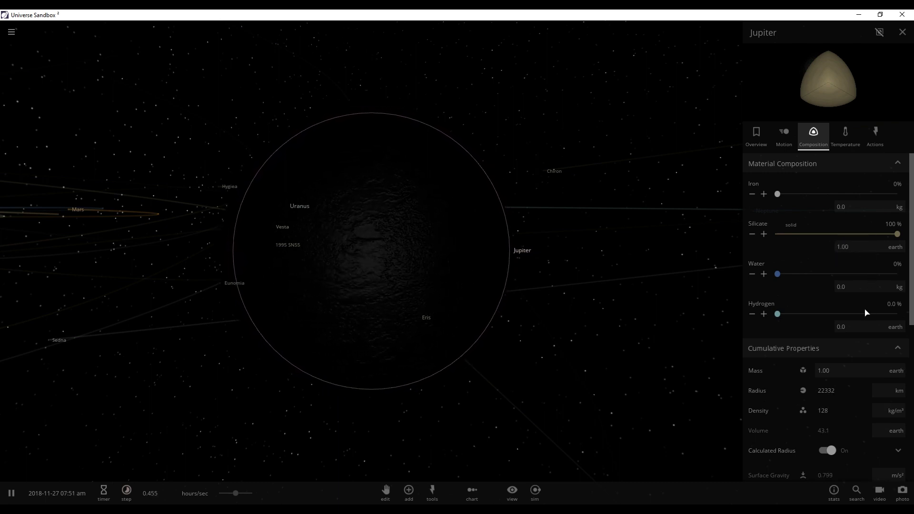
left_click(870, 326)
type("1")
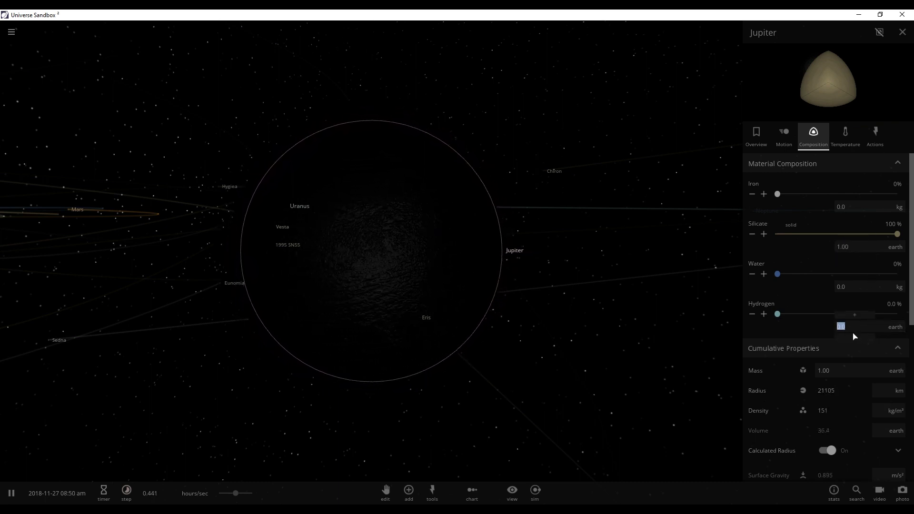
key("Return")
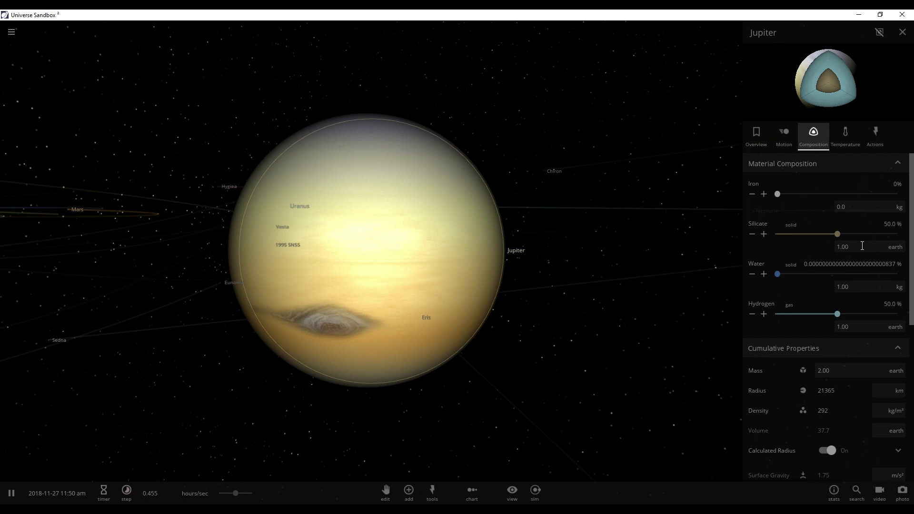
Step: Add one Earth mass each of water and iron so all four materials sit at 25%
left_click(899, 286)
left_click(893, 261)
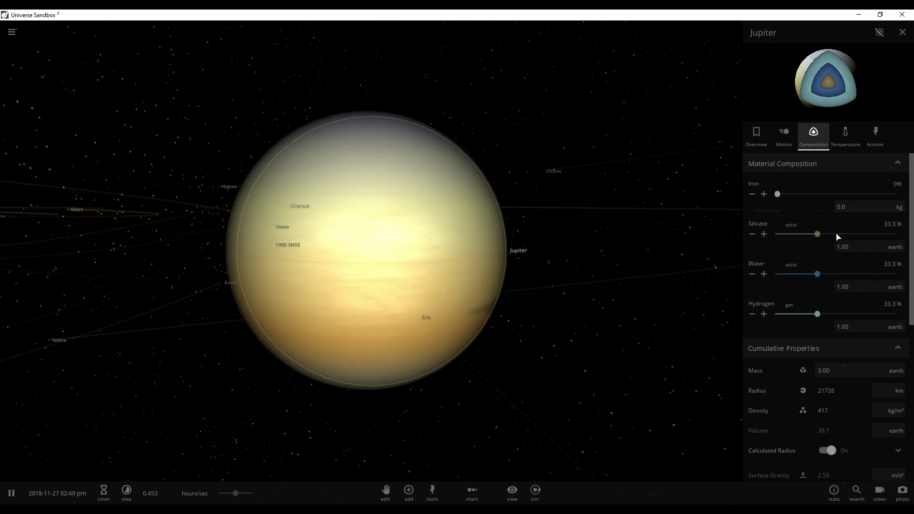
left_click(892, 209)
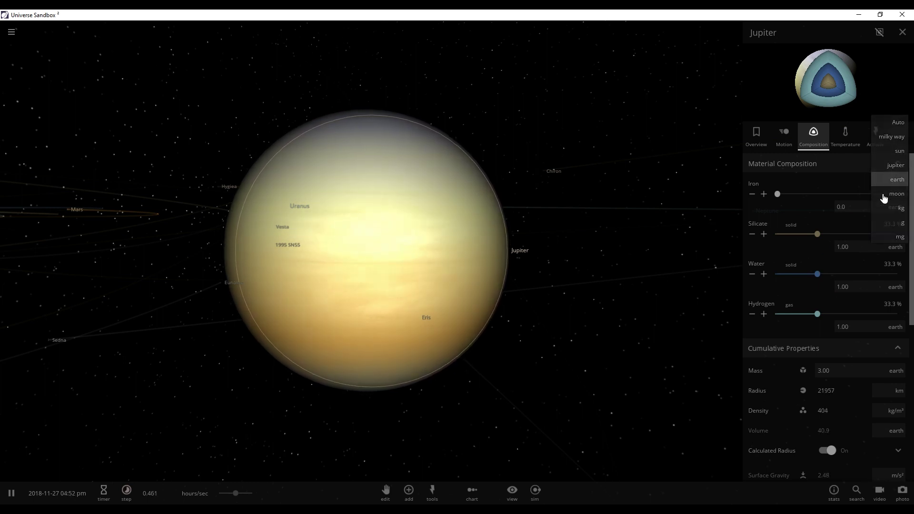
left_click(885, 197)
key("Return")
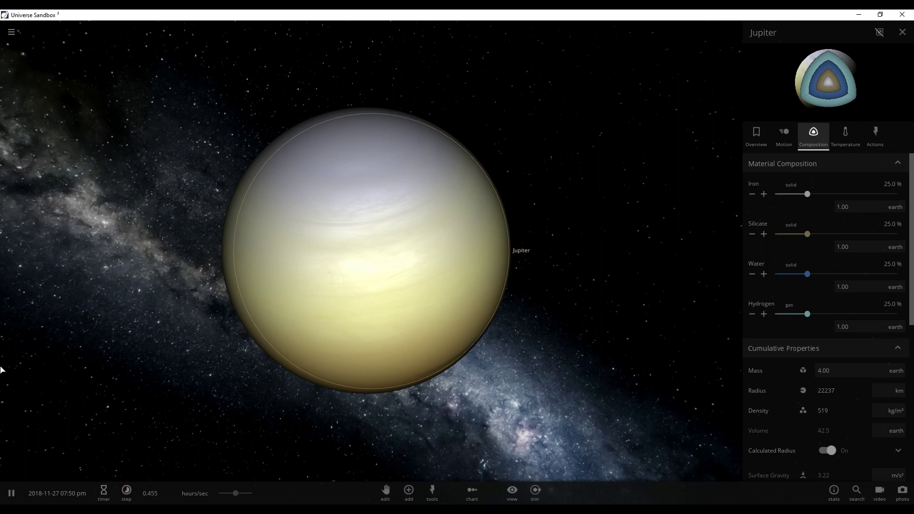
left_click(754, 143)
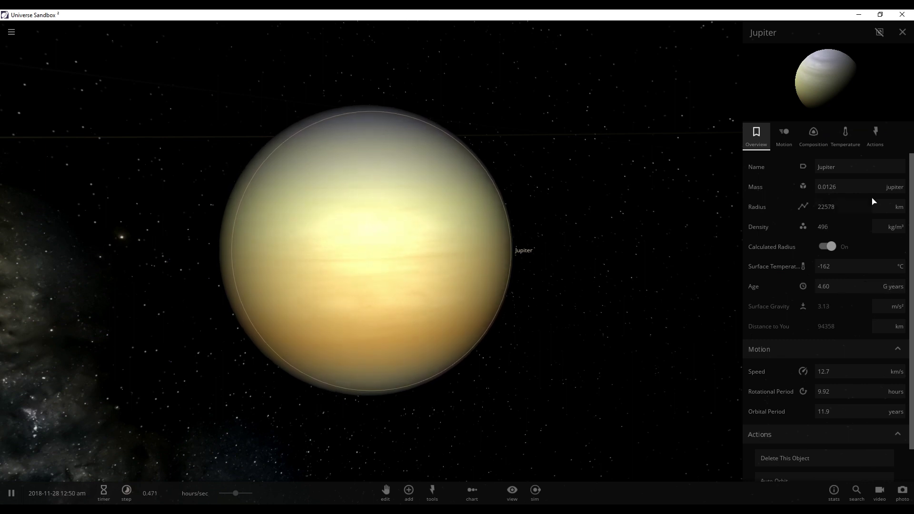
Step: Set Jupiter's radius to 1 Jupiter radius and its mass to 1 Jupiter mass
left_click(883, 211)
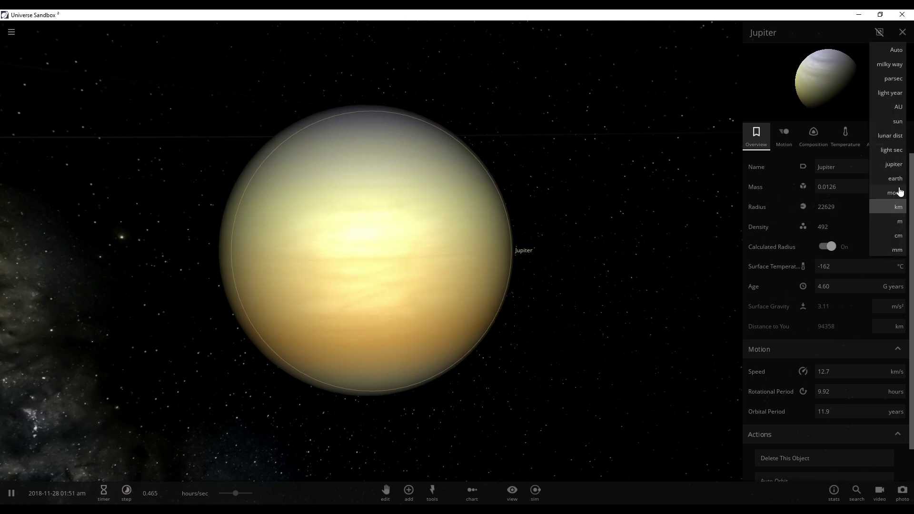
left_click(895, 166)
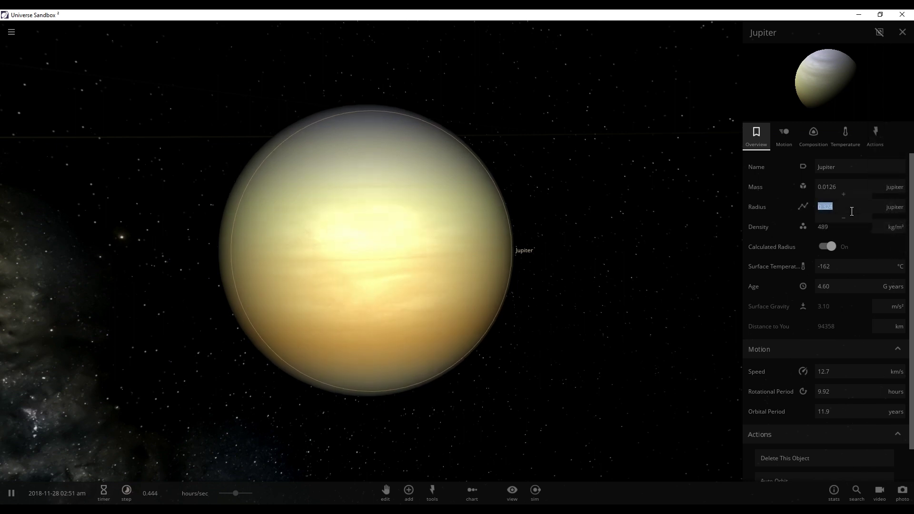
key("Return")
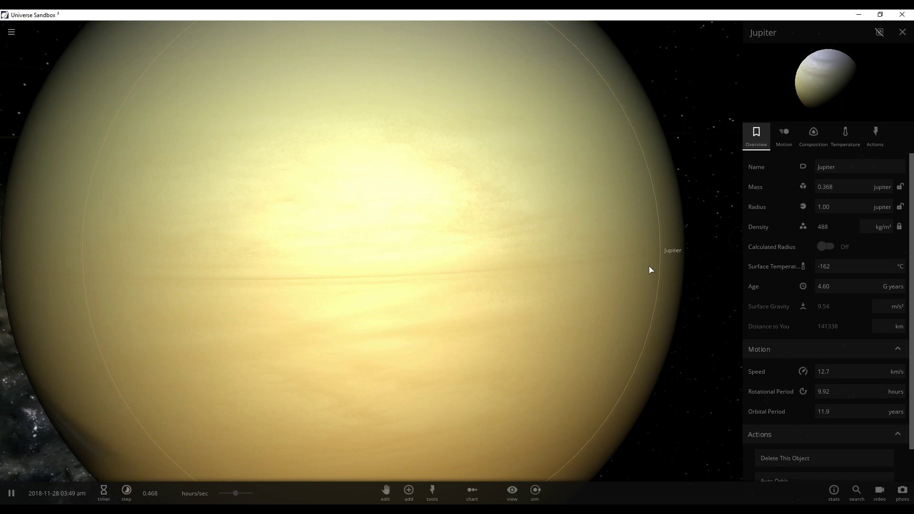
scroll(649, 268, "down", 5)
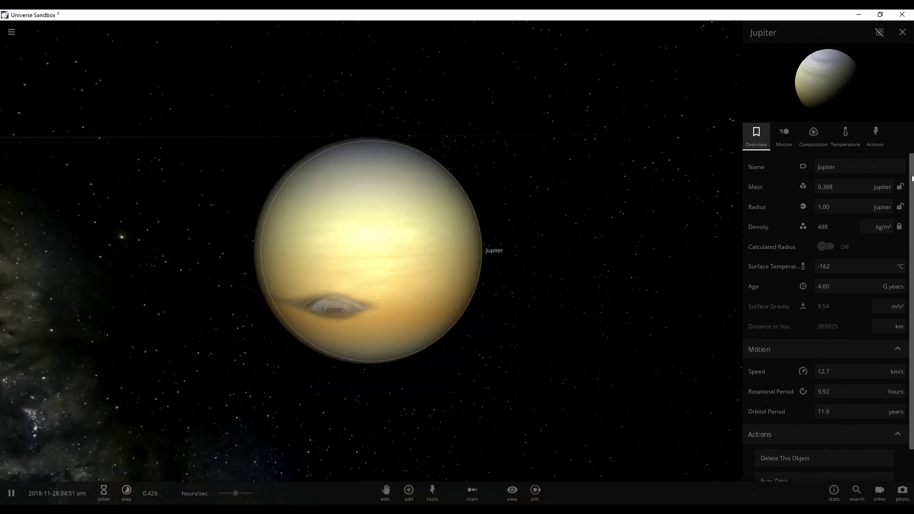
left_click(880, 189)
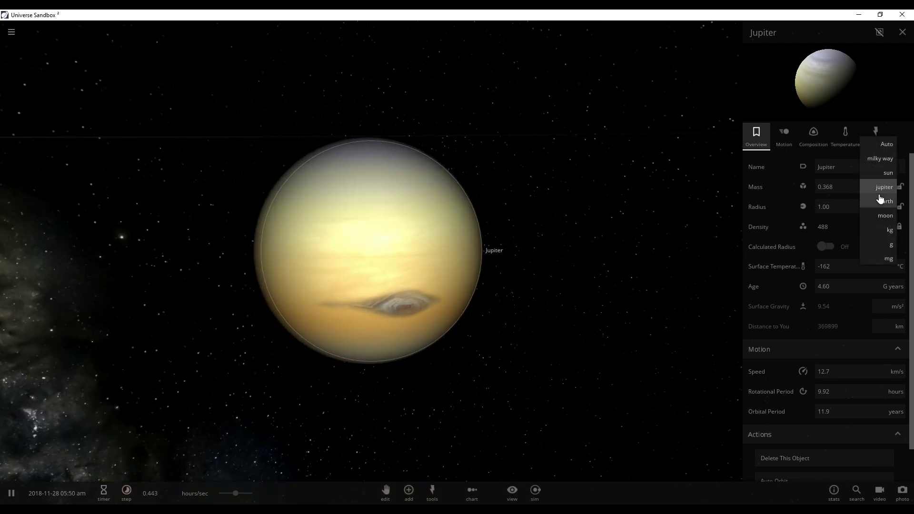
left_click(879, 188)
type("1")
key("Return")
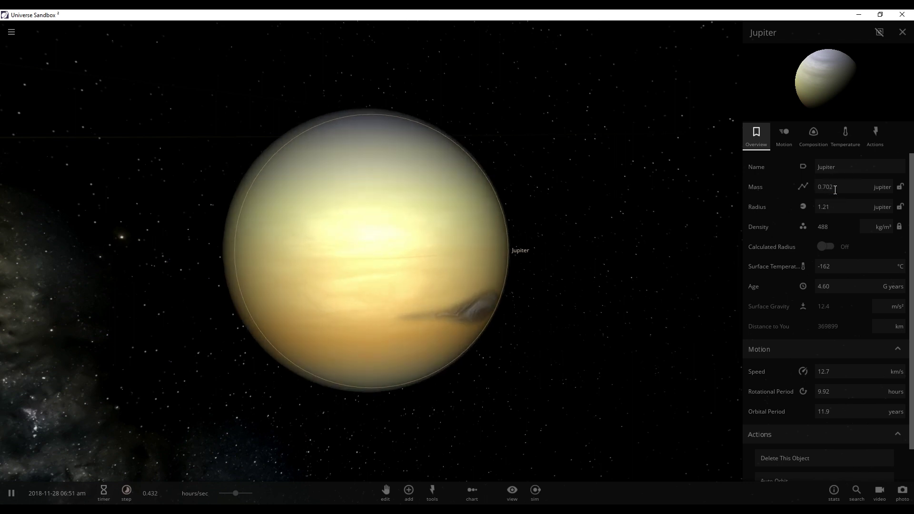
left_click(813, 136)
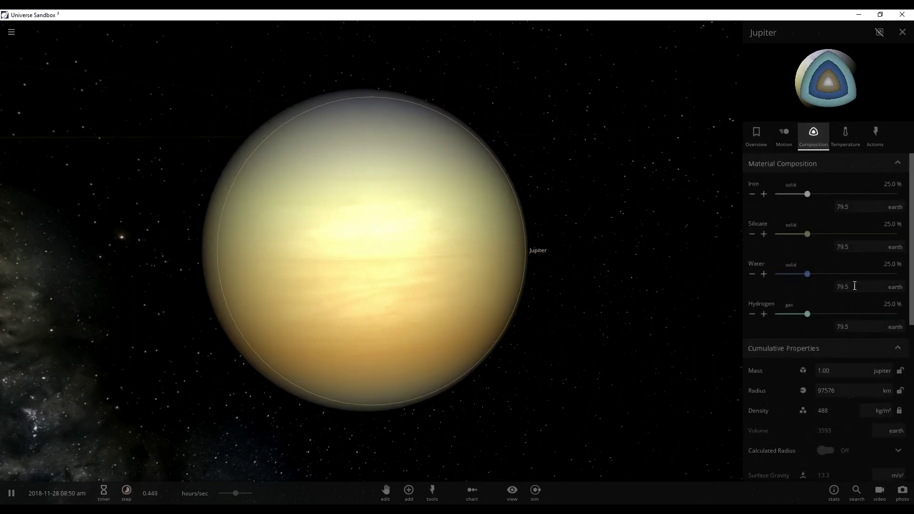
Step: Adjust Jupiter's composition to about 98.9% silicate, 0.999% water and 0.06% hydrogen
left_click(756, 135)
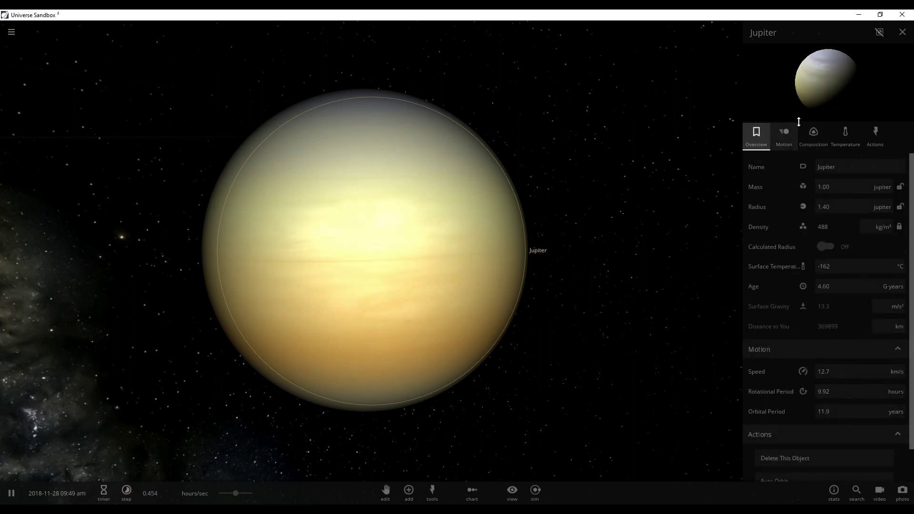
left_click(814, 134)
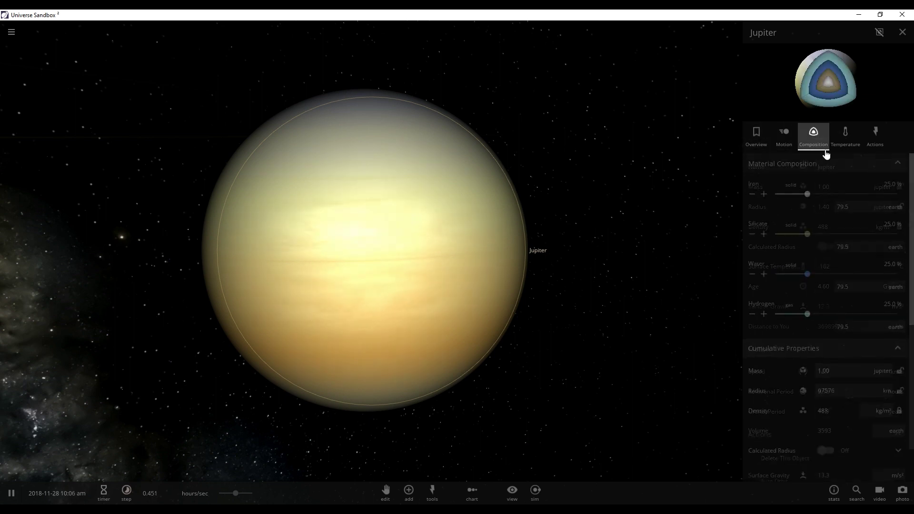
left_click(764, 236)
left_click(764, 235)
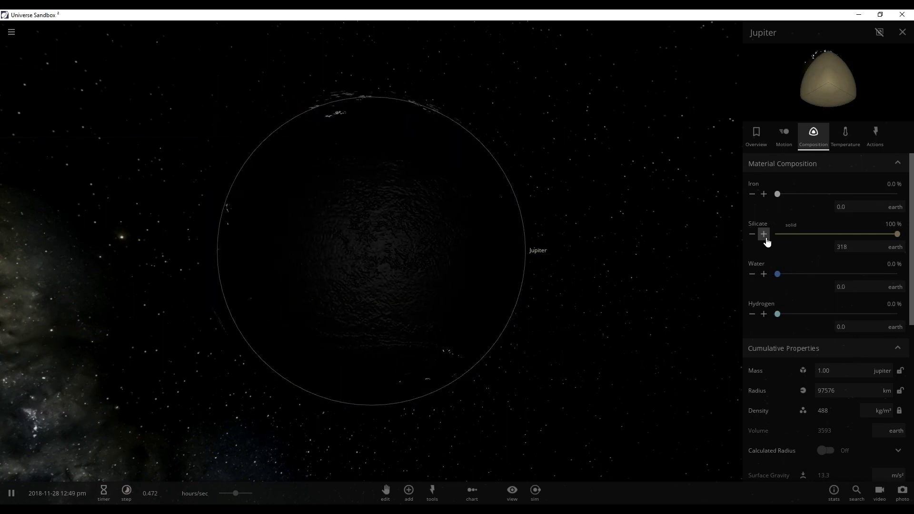
left_click(763, 274)
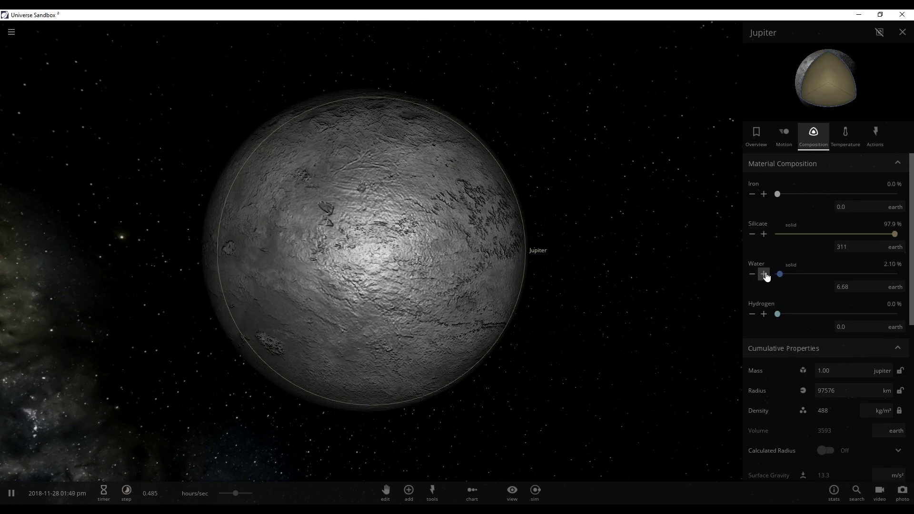
left_click(752, 274)
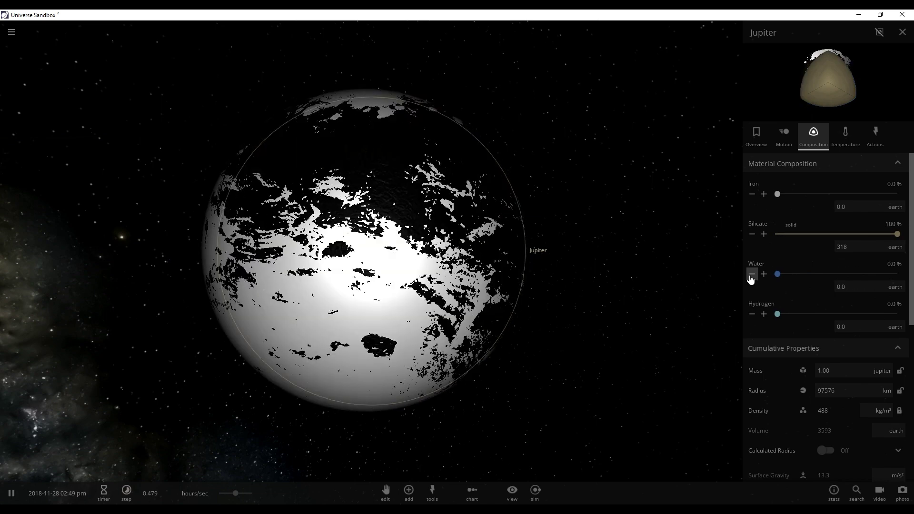
left_click(762, 275)
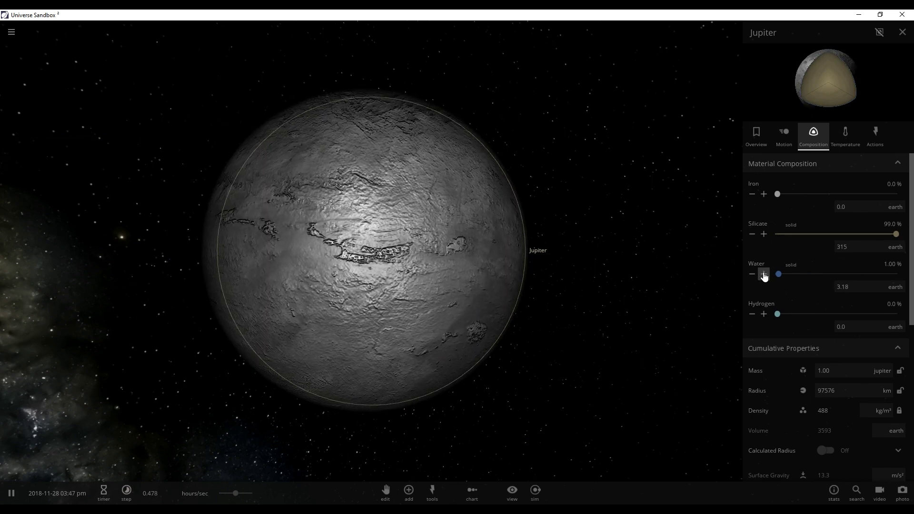
left_click(763, 314)
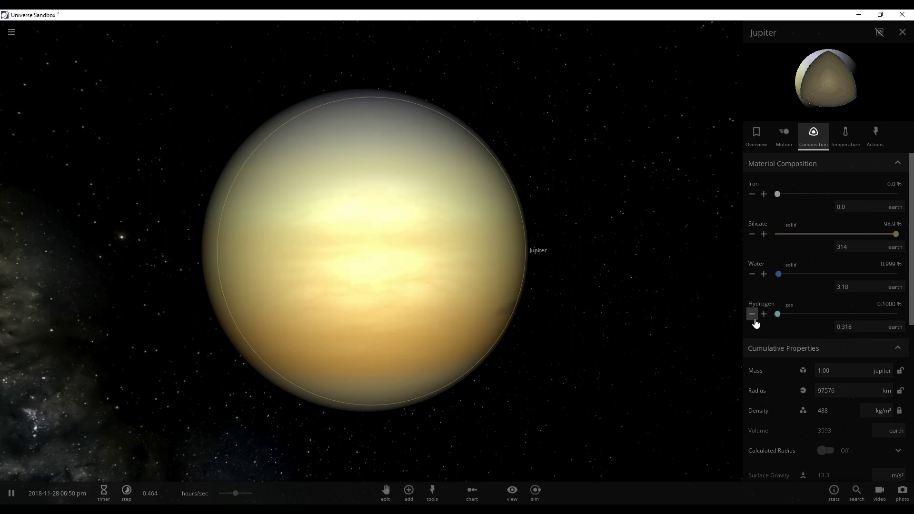
left_click(752, 315)
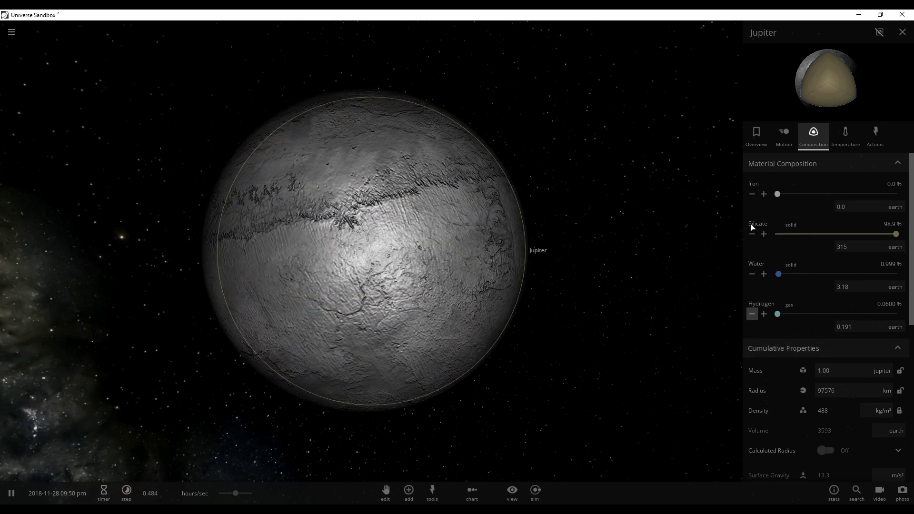
left_click(844, 146)
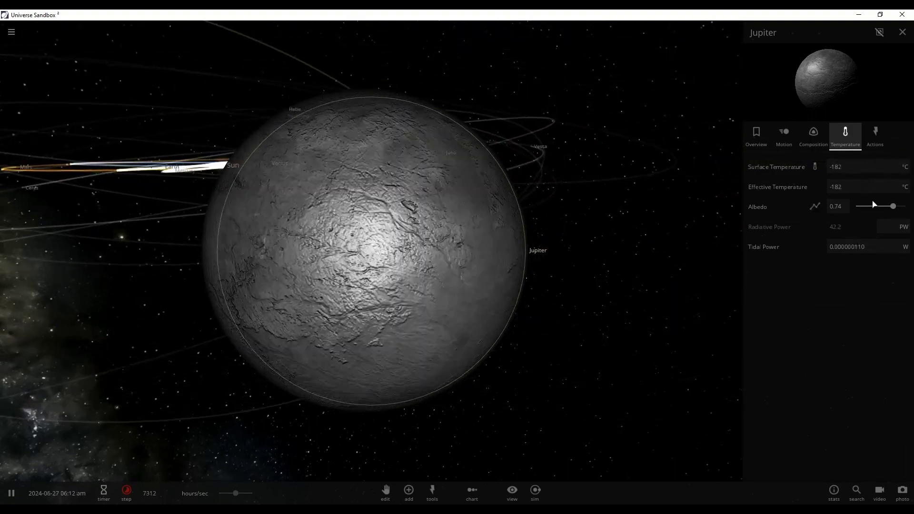
Step: Raise Jupiter's albedo to 1.00 and set its surface temperature to 30 °C
left_click_drag(893, 206, 899, 207)
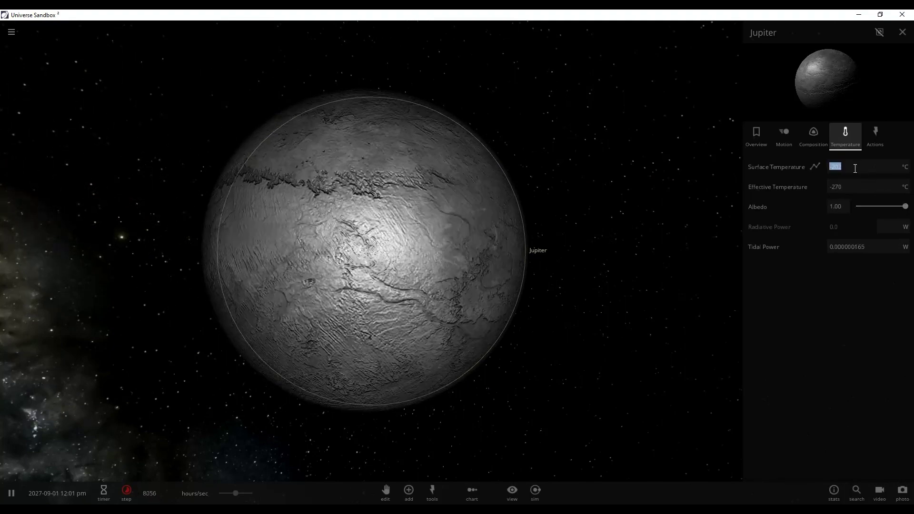
type("0")
key("Return")
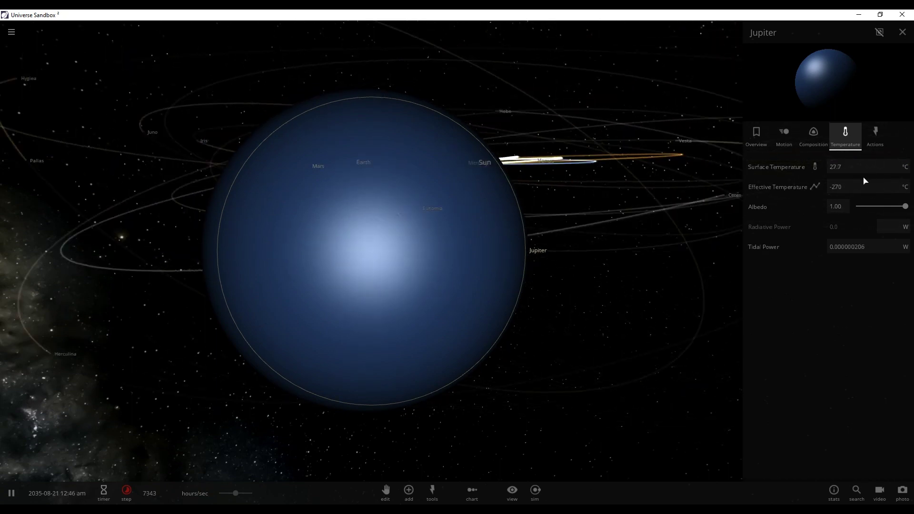
left_click(813, 136)
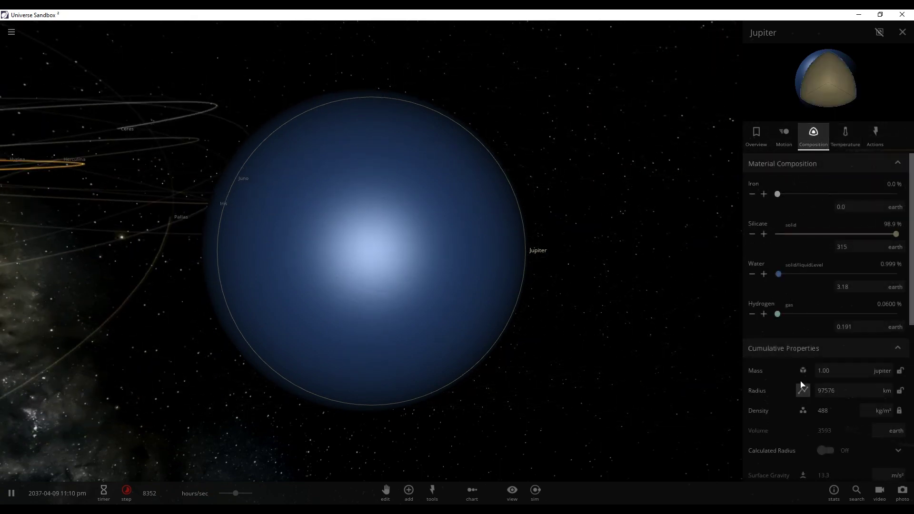
scroll(799, 386, "down", 5)
scroll(798, 380, "down", 5)
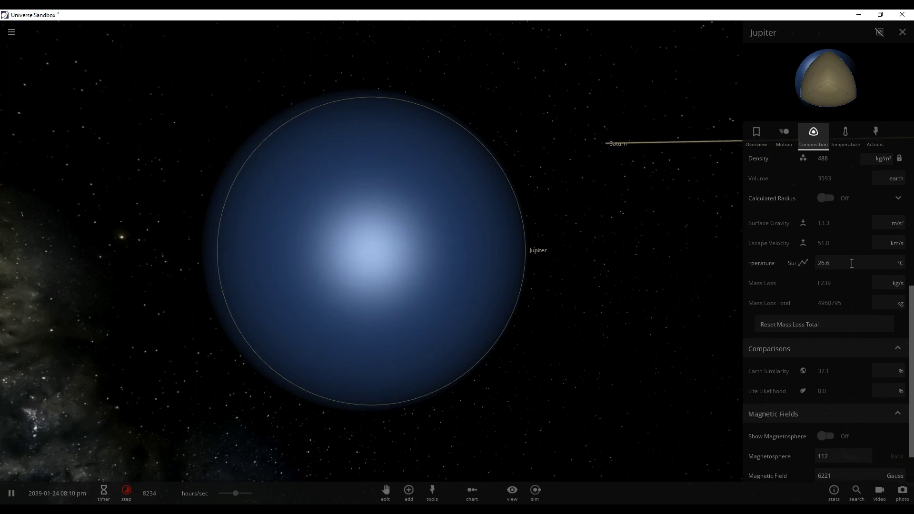
scroll(852, 265, "up", 2)
scroll(845, 271, "up", 3)
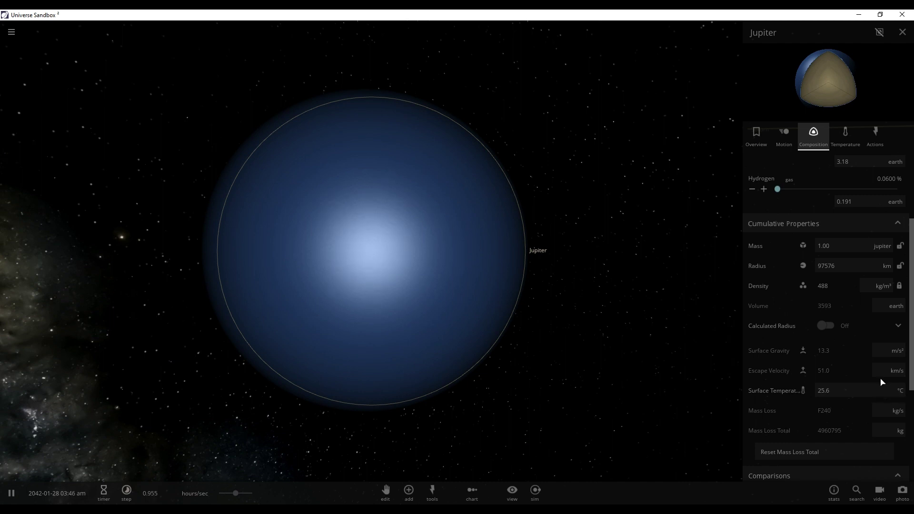
mouse_move(864, 370)
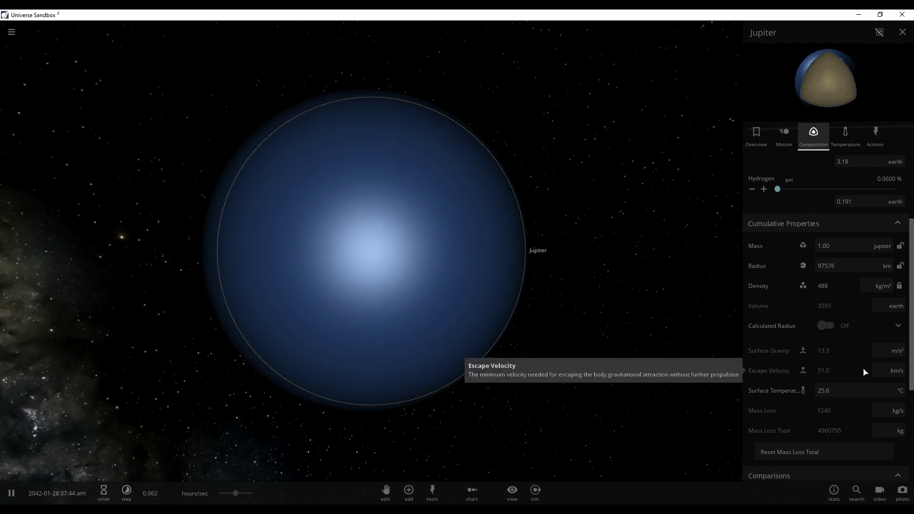
scroll(838, 368, "down", 3)
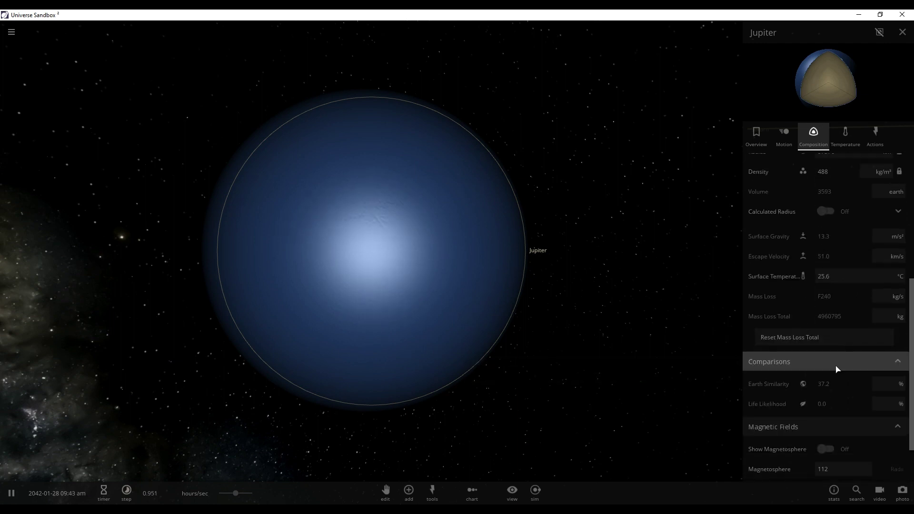
scroll(838, 368, "down", 1)
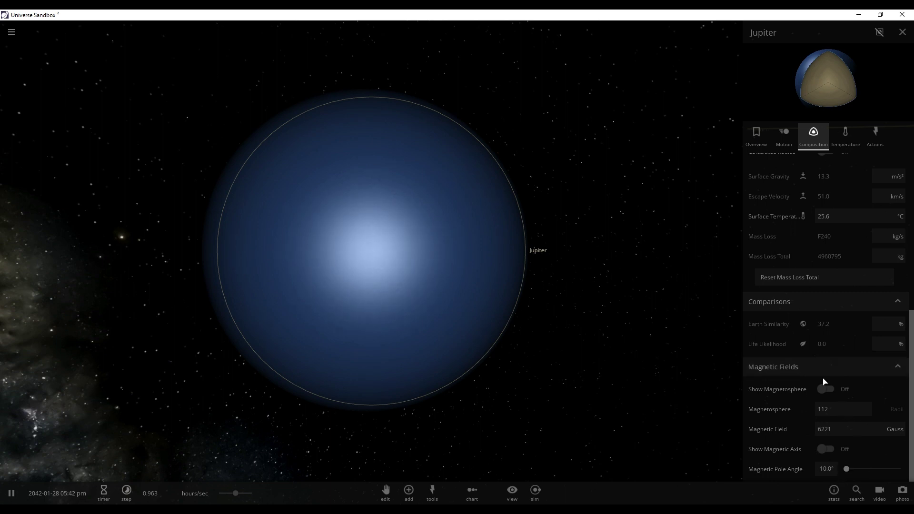
Step: Add moons to Jupiter and orbit to watch Thebe, Amalthea, Adrastea and Metis circle it
left_click(845, 143)
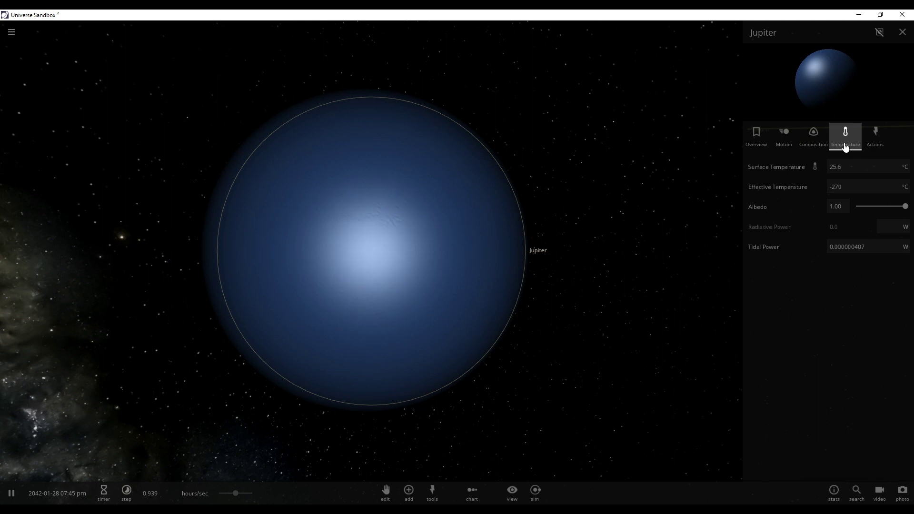
left_click(876, 137)
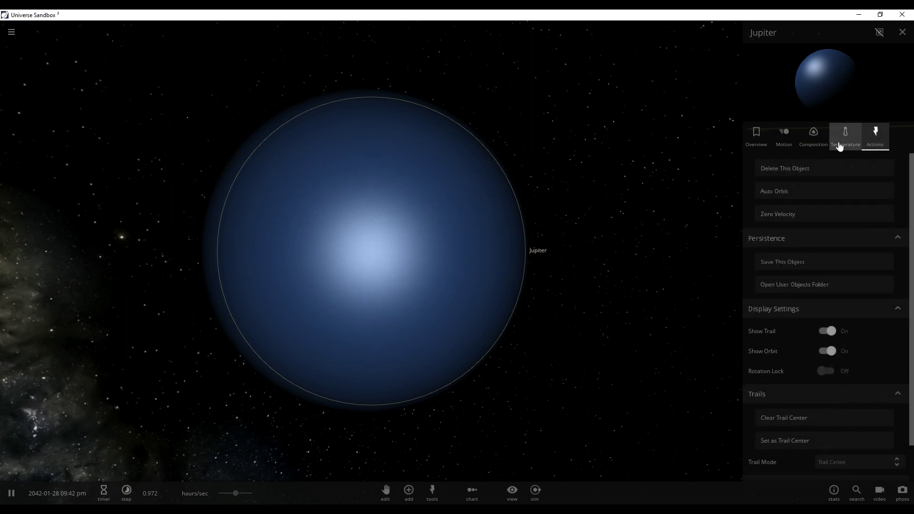
scroll(778, 254, "down", 2)
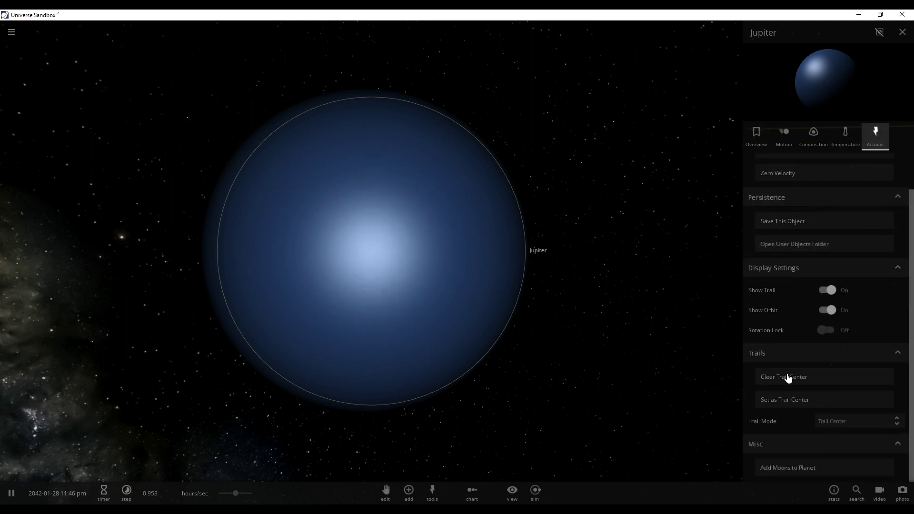
left_click(790, 467)
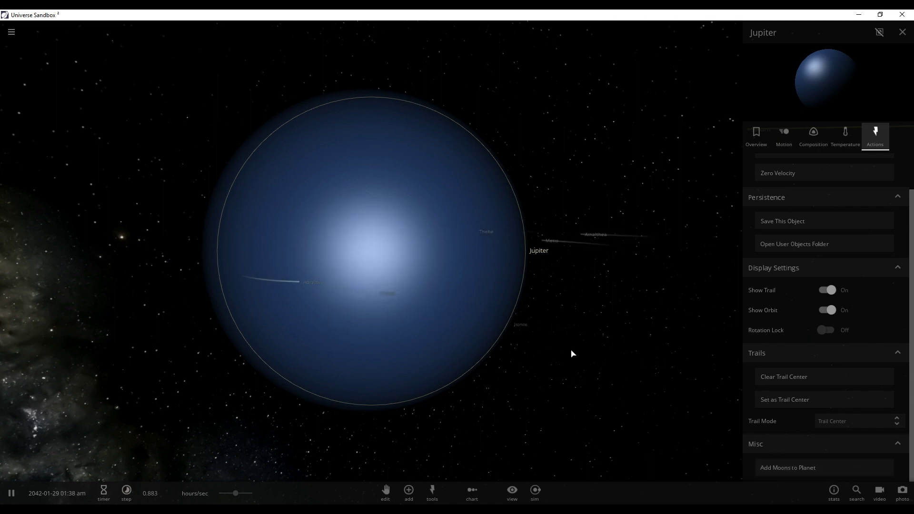
left_click_drag(696, 359, 246, 395)
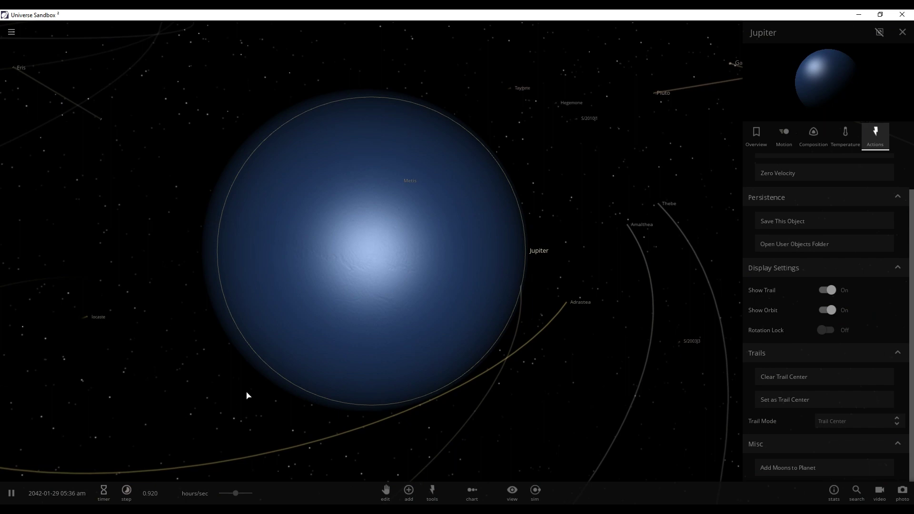
mouse_move(242, 395)
left_mouse_down()
mouse_move(414, 357)
mouse_move(484, 423)
mouse_move(413, 319)
mouse_move(394, 329)
mouse_move(492, 270)
mouse_move(531, 269)
mouse_move(558, 336)
mouse_move(453, 495)
mouse_move(506, 491)
left_mouse_up()
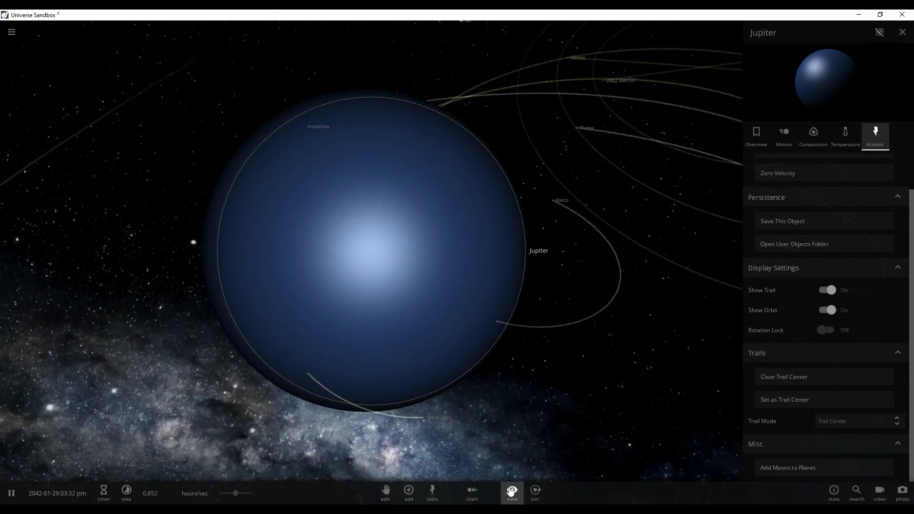
Step: Show orbit lines briefly, then hide them and turn on trails
left_click(510, 491)
left_click(442, 478)
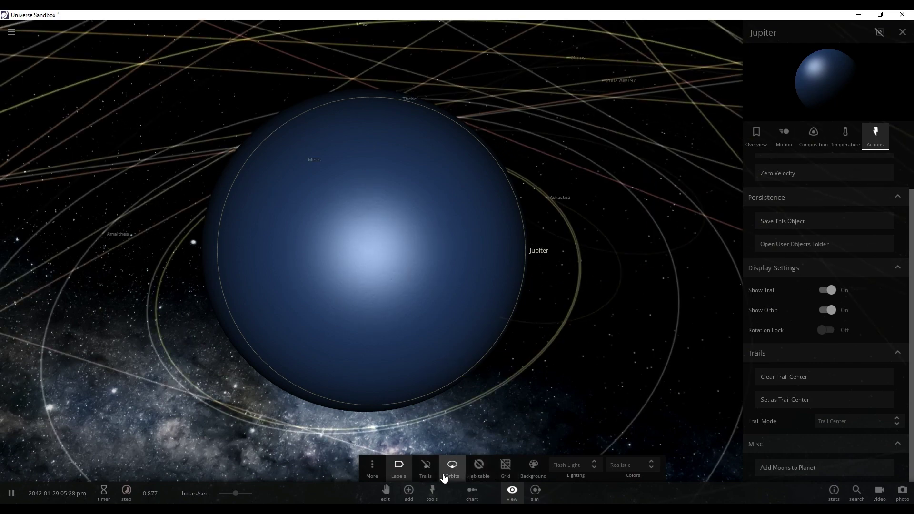
mouse_move(543, 245)
left_mouse_down()
mouse_move(623, 234)
mouse_move(715, 261)
left_mouse_up()
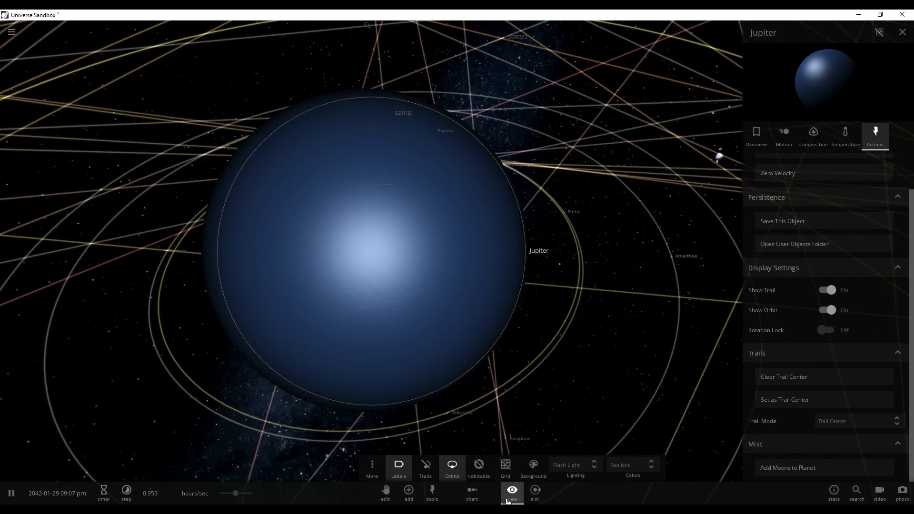
left_click_drag(517, 429, 550, 308)
left_click(512, 490)
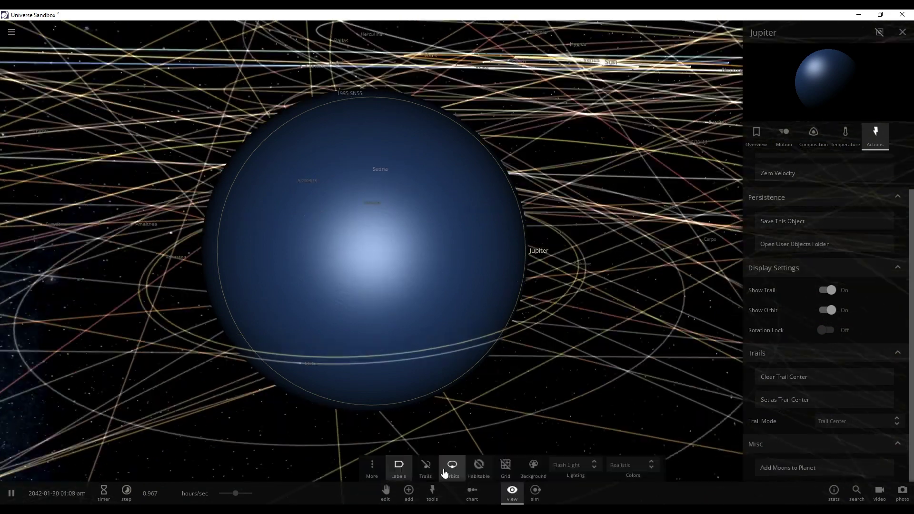
left_click(444, 474)
left_click(426, 468)
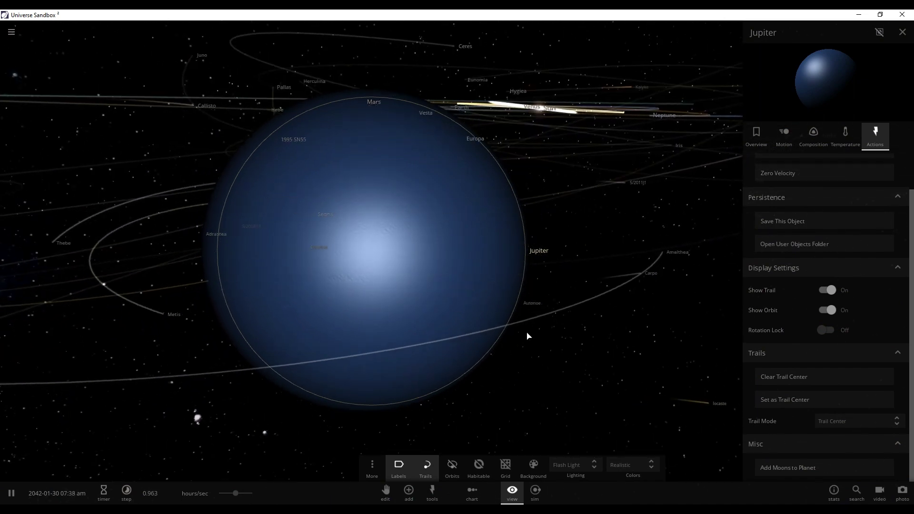
Step: Toggle rotation lock on and off, make Jupiter the trail center, then clear the trail center
left_click(826, 330)
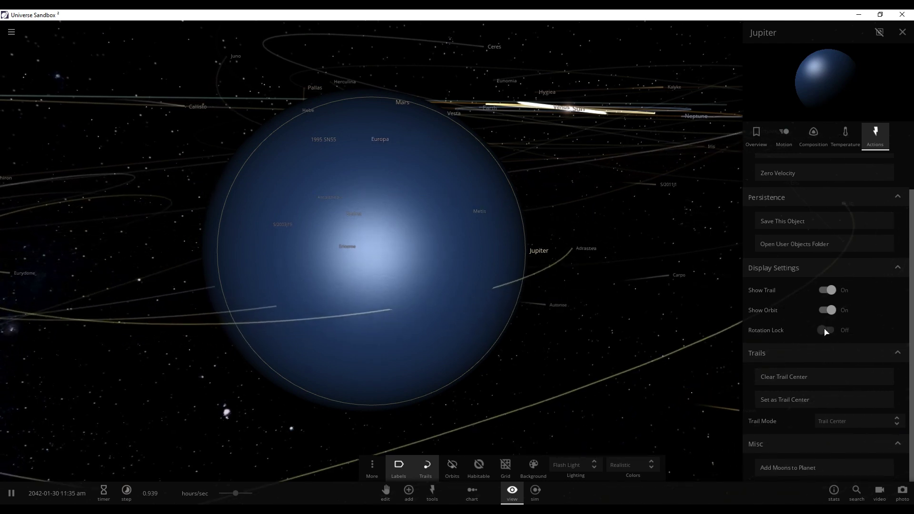
left_click(826, 330)
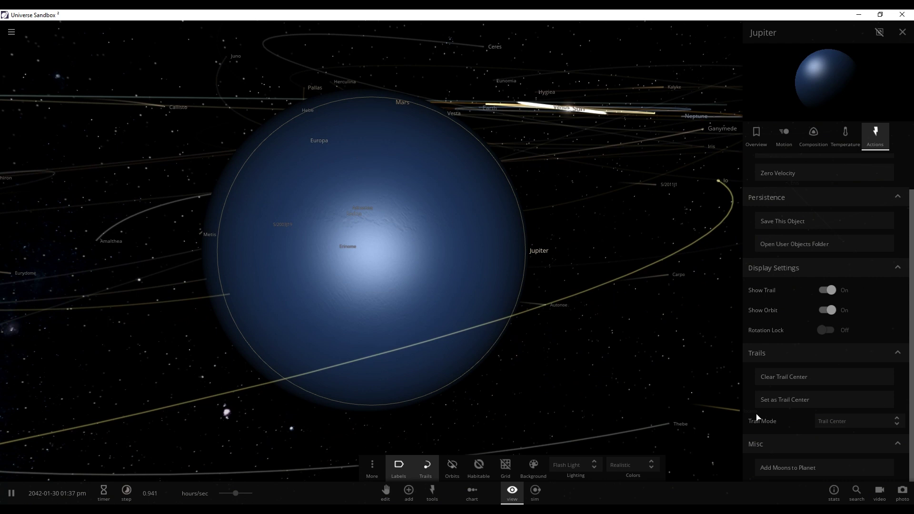
left_click(781, 401)
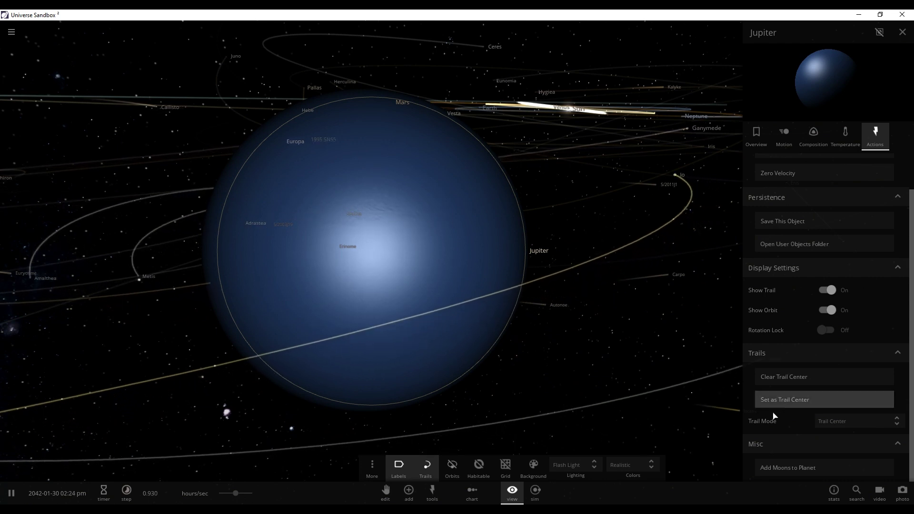
left_click(784, 377)
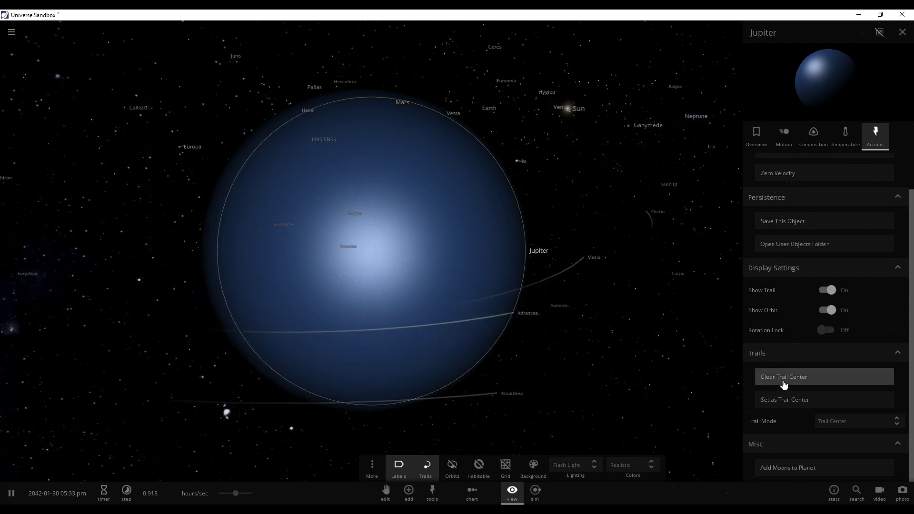
left_click(784, 379)
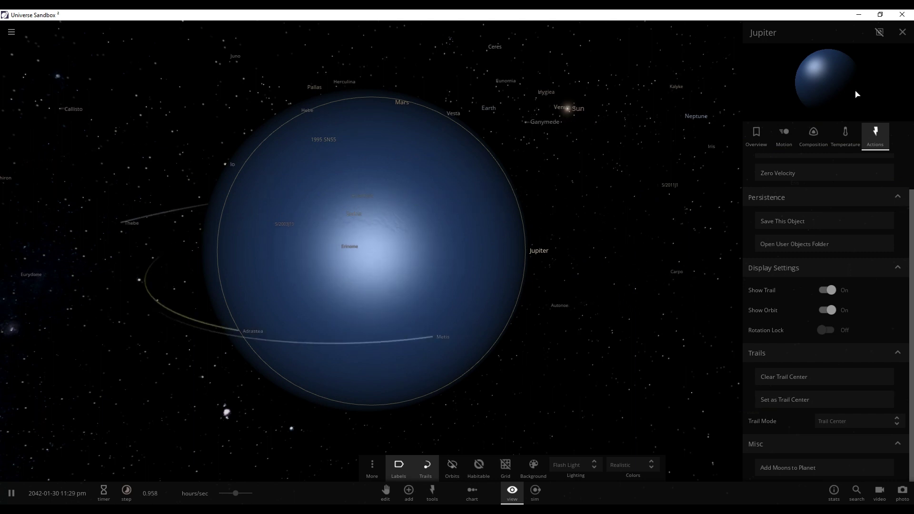
Step: Give Jupiter a small new tidal power, then browse its Composition, Motion and Overview tabs
left_click(847, 146)
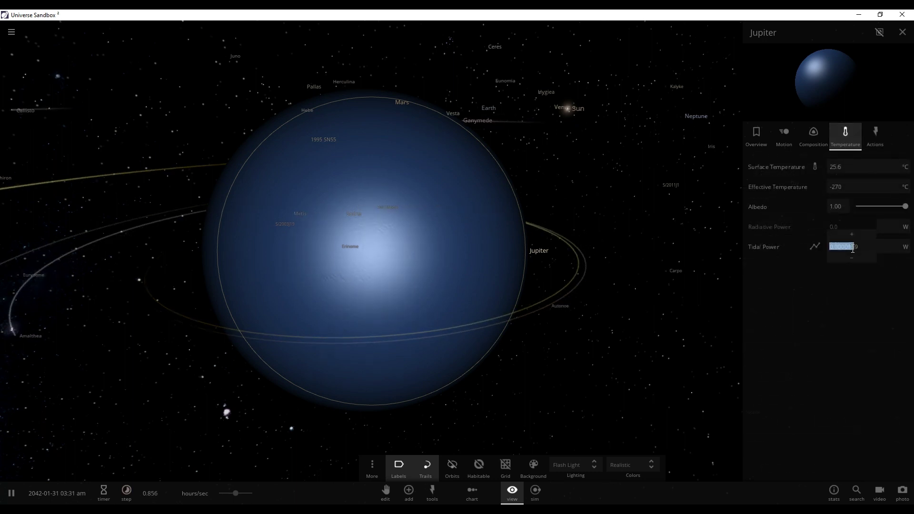
type("0.00011")
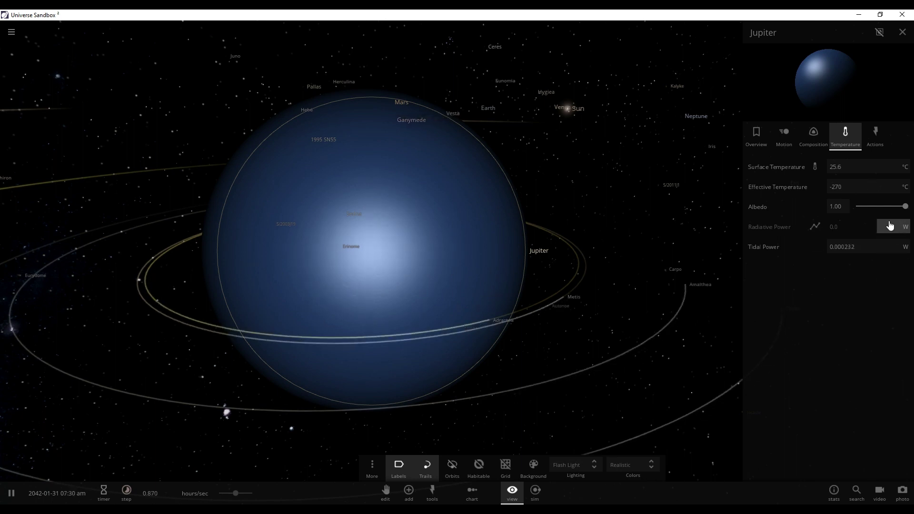
left_click(814, 136)
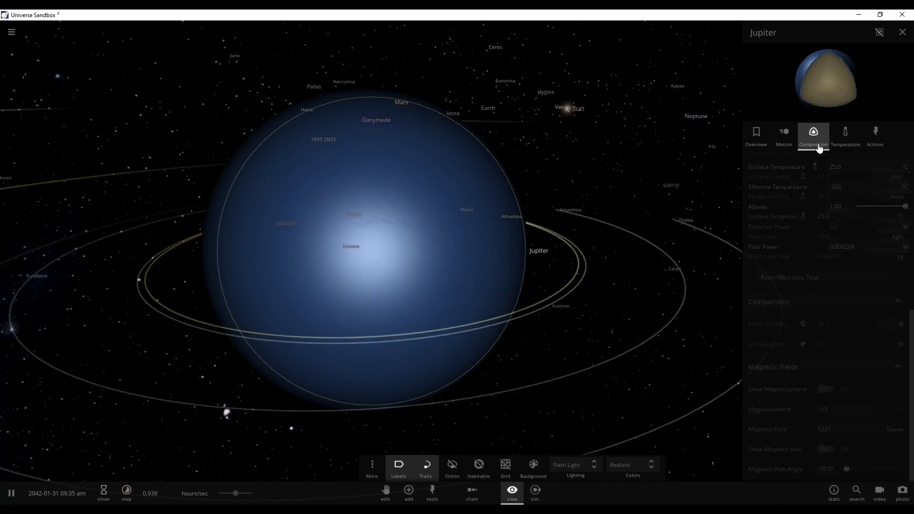
left_click(773, 143)
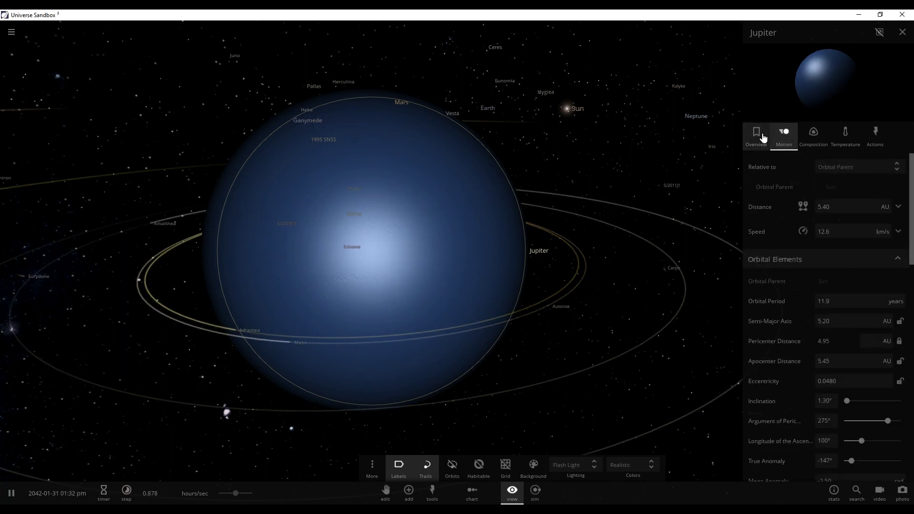
left_click(757, 135)
scroll(464, 293, "up", 3)
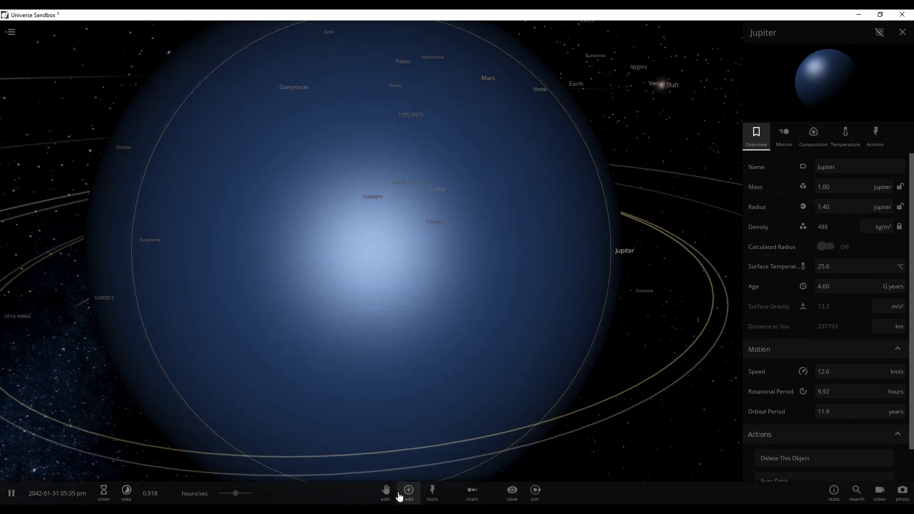
Step: Orbit and pan the view, then centre the camera on Jupiter
mouse_move(423, 348)
left_mouse_down()
mouse_move(417, 337)
mouse_move(441, 319)
mouse_move(484, 333)
left_mouse_up()
scroll(485, 334, "down", 5)
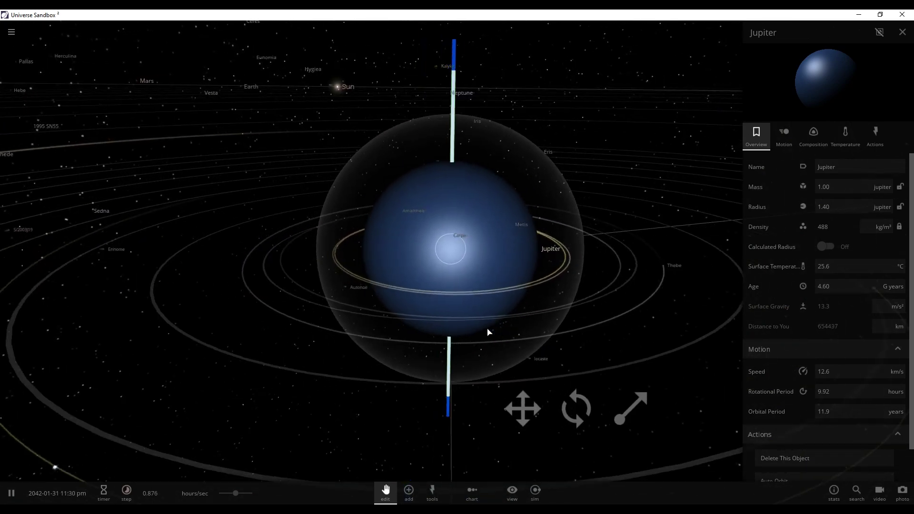
left_click_drag(489, 334, 546, 240)
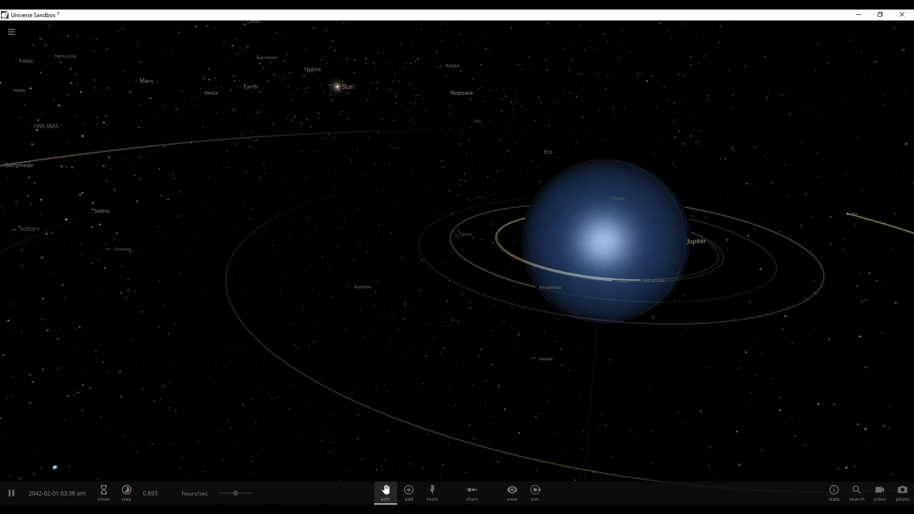
double_click(670, 246)
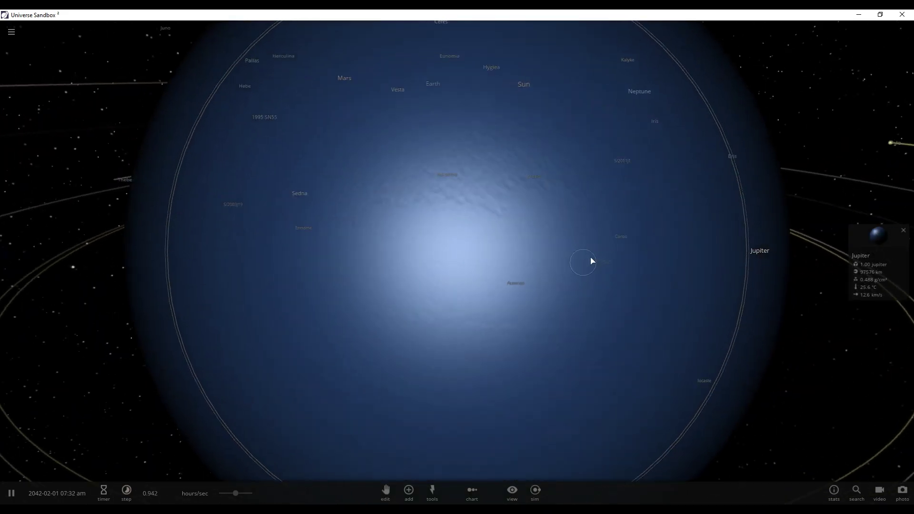
scroll(429, 322, "down", 3)
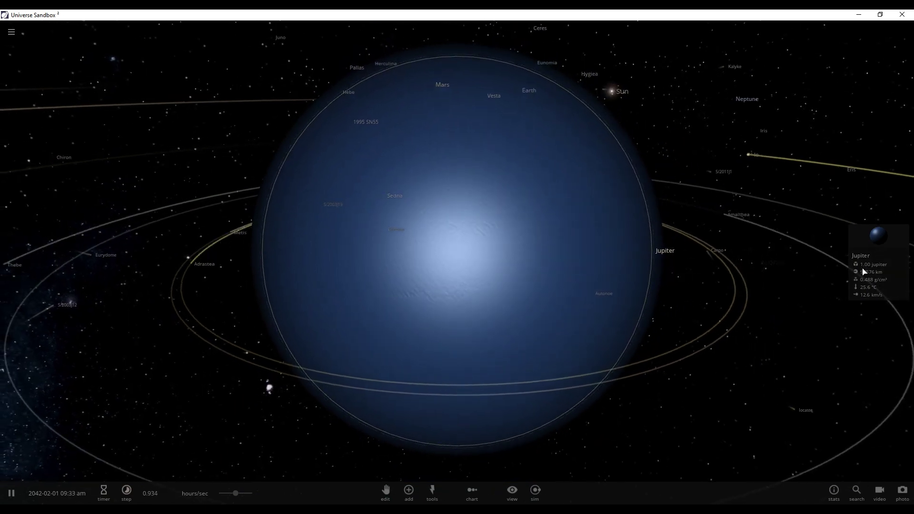
Step: Reopen Jupiter's full properties and show its radius in Jupiter units (1.40)
left_click(878, 258)
left_click(784, 136)
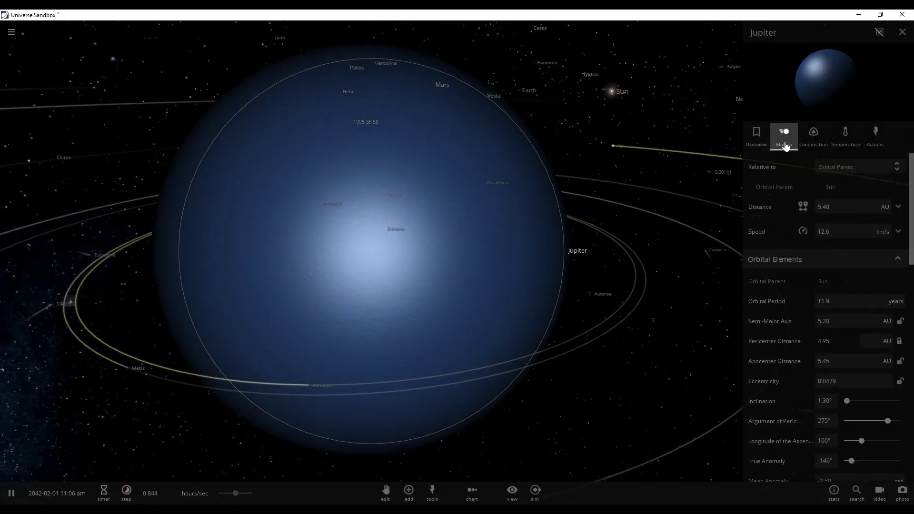
left_click(757, 139)
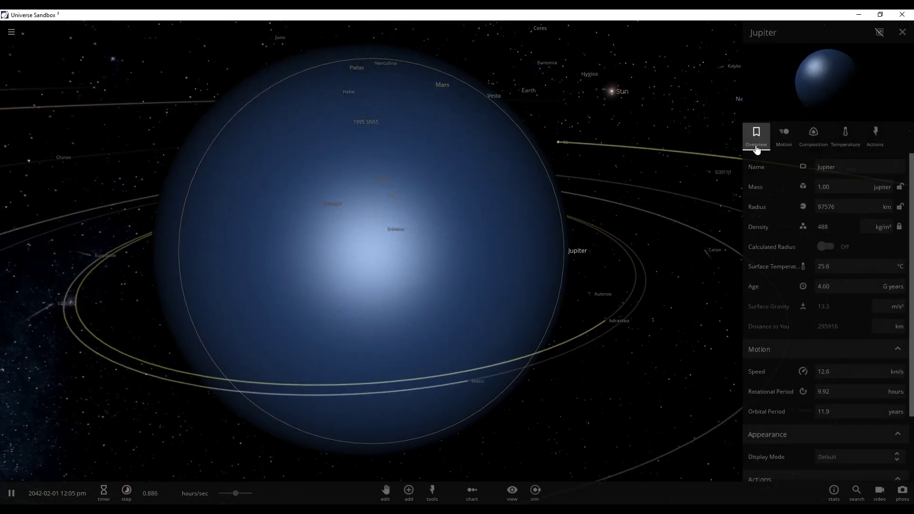
left_click(890, 206)
left_click(885, 164)
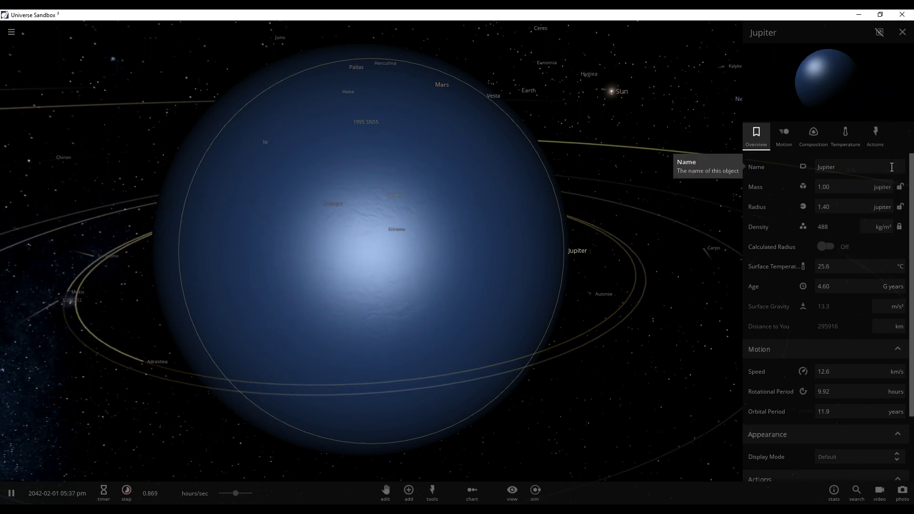
Step: Add a Jupiter from the object catalogue, dropping it directly over the existing Jupiter
left_click(408, 492)
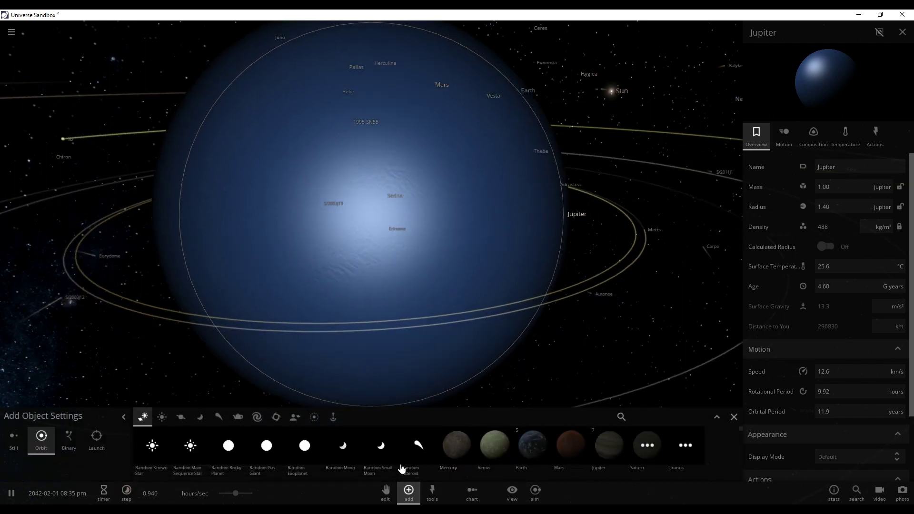
left_click(619, 449)
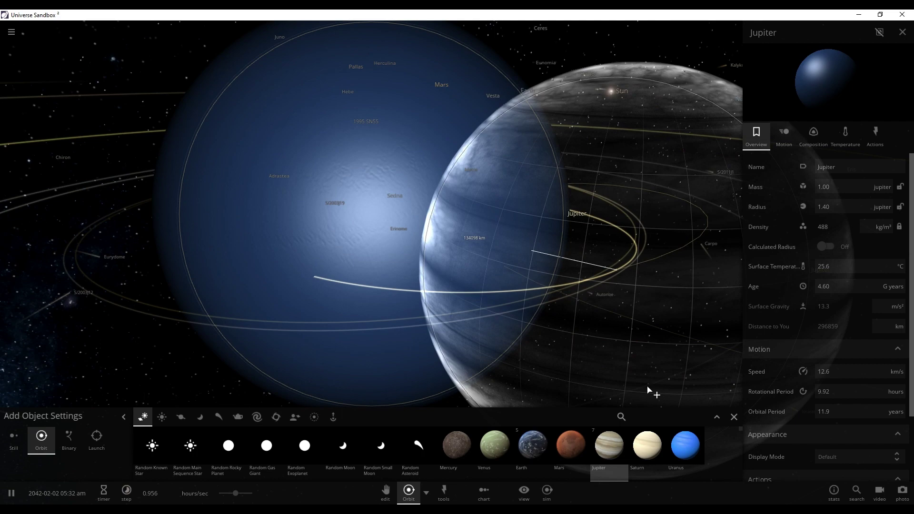
left_click(734, 418)
scroll(529, 324, "down", 5)
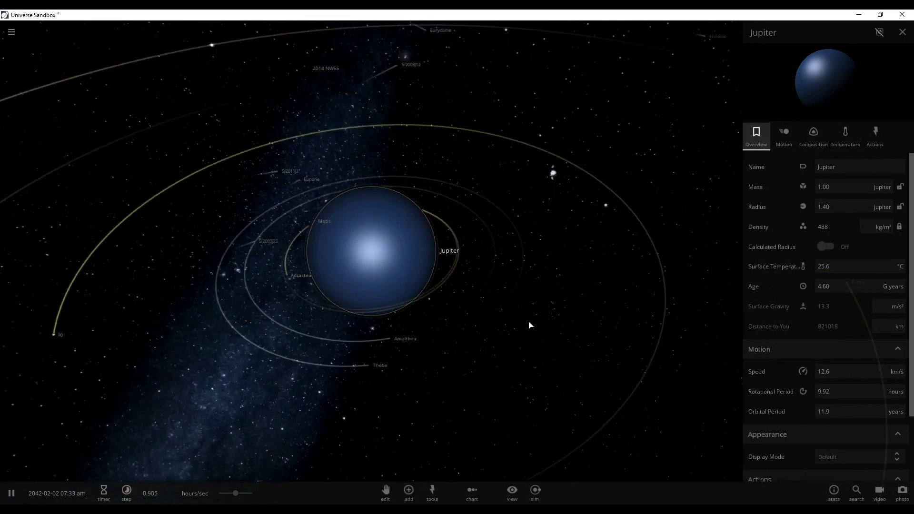
scroll(530, 325, "down", 3)
scroll(526, 321, "down", 5)
scroll(535, 347, "down", 5)
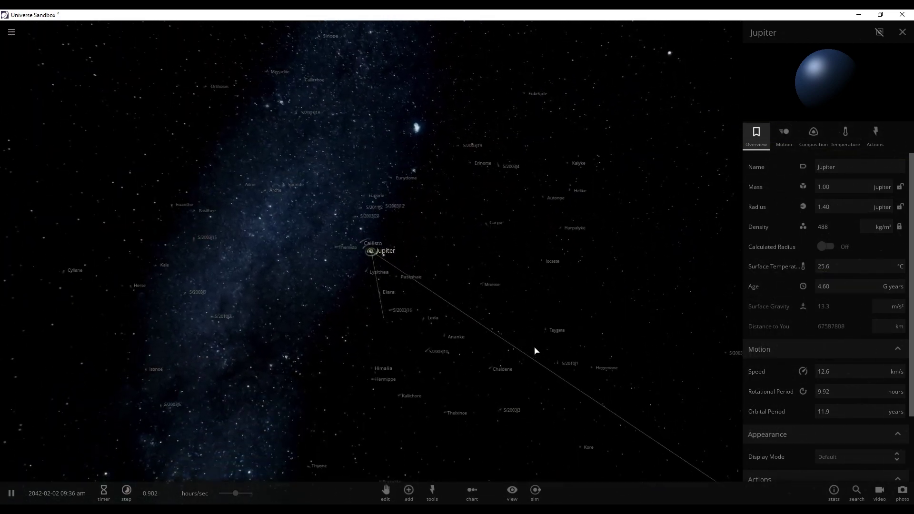
scroll(535, 351, "down", 3)
scroll(532, 355, "down", 3)
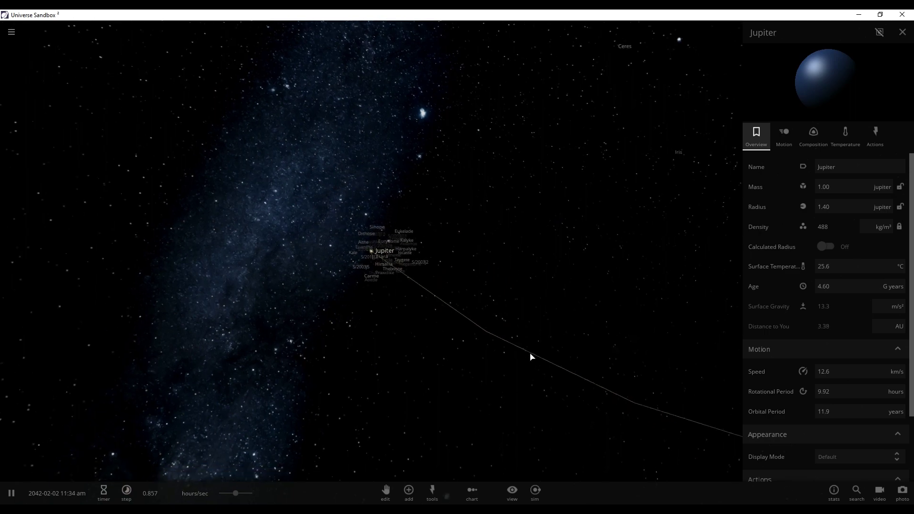
scroll(530, 357, "down", 5)
scroll(529, 358, "down", 3)
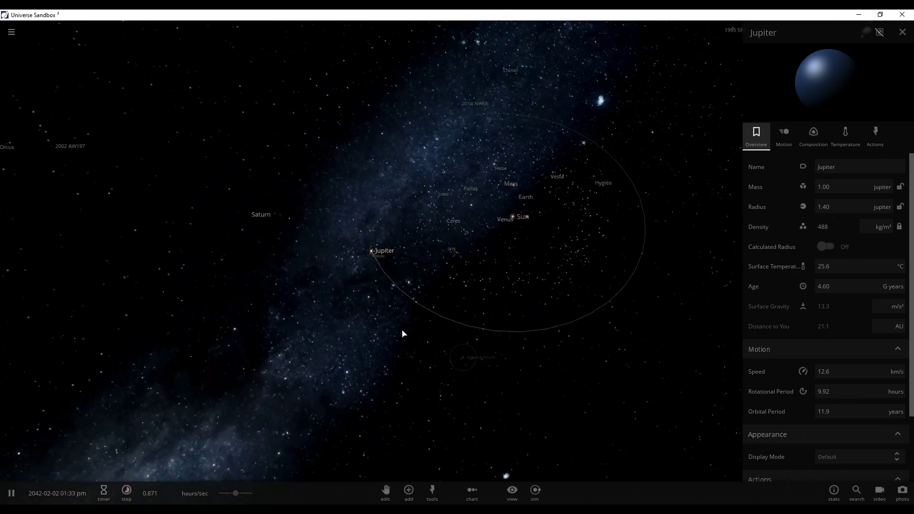
scroll(402, 334, "up", 5)
scroll(321, 308, "up", 5)
scroll(301, 292, "up", 3)
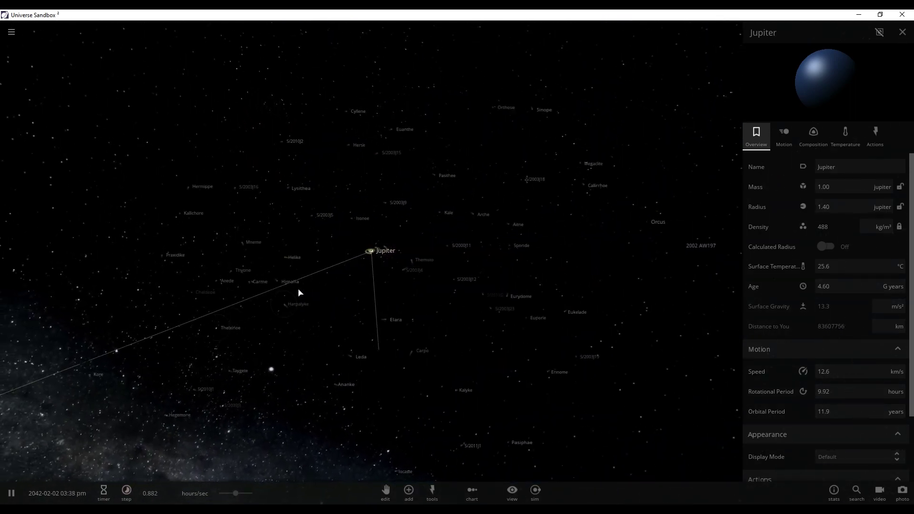
scroll(300, 292, "up", 2)
scroll(300, 293, "up", 2)
scroll(300, 292, "up", 2)
scroll(299, 292, "up", 2)
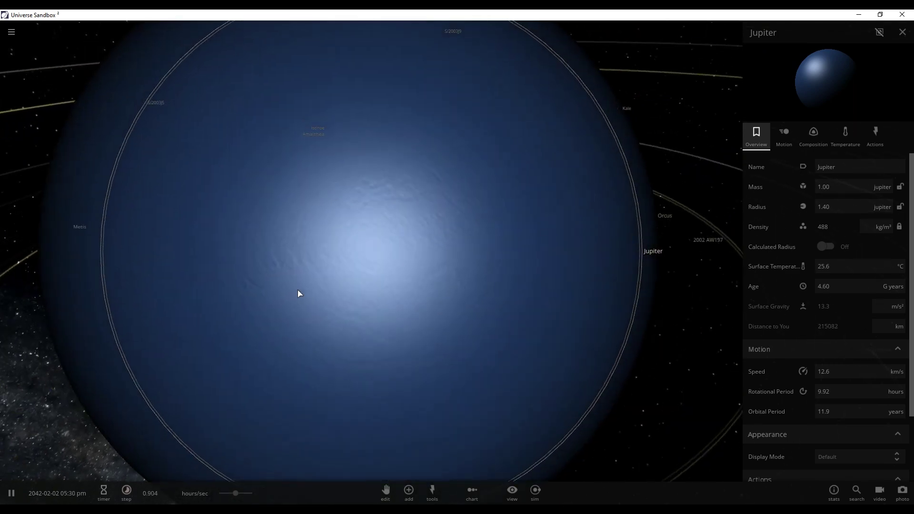
scroll(299, 295, "down", 3)
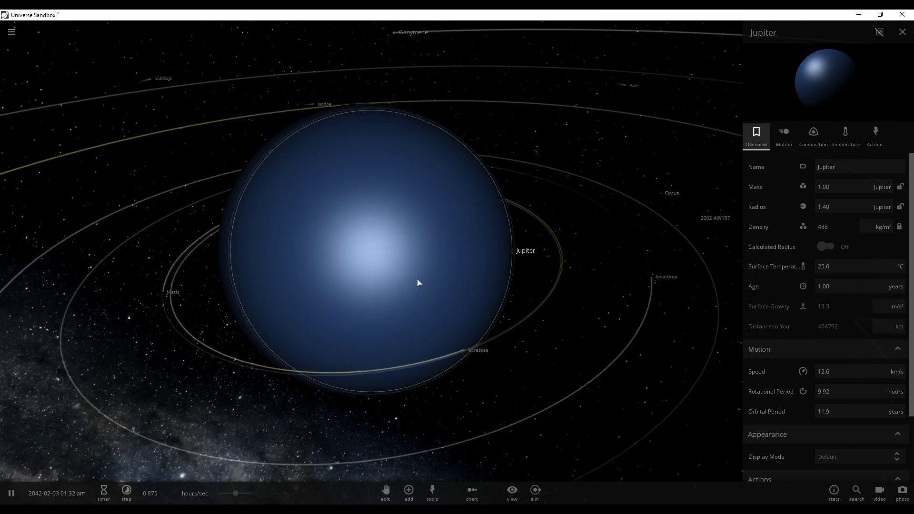
scroll(429, 285, "down", 3)
scroll(493, 300, "down", 3)
scroll(558, 316, "down", 3)
scroll(598, 321, "down", 3)
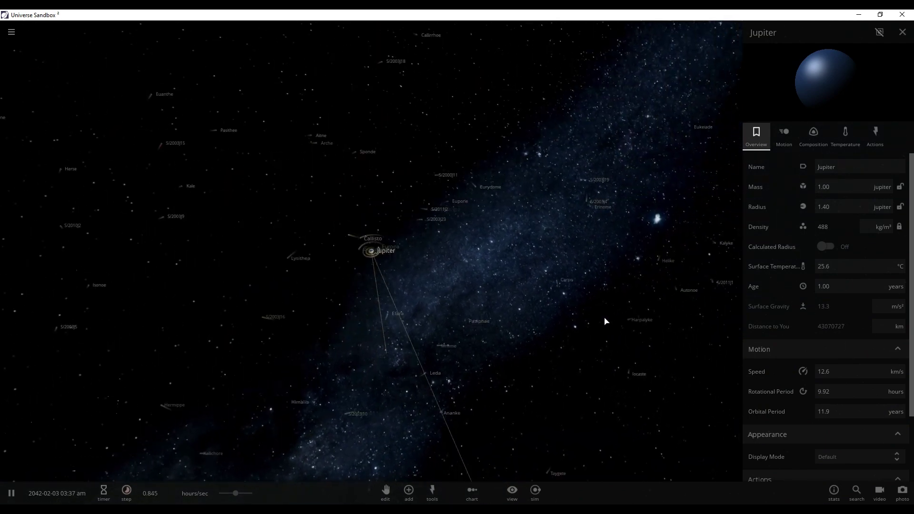
scroll(605, 322, "down", 3)
scroll(606, 323, "down", 3)
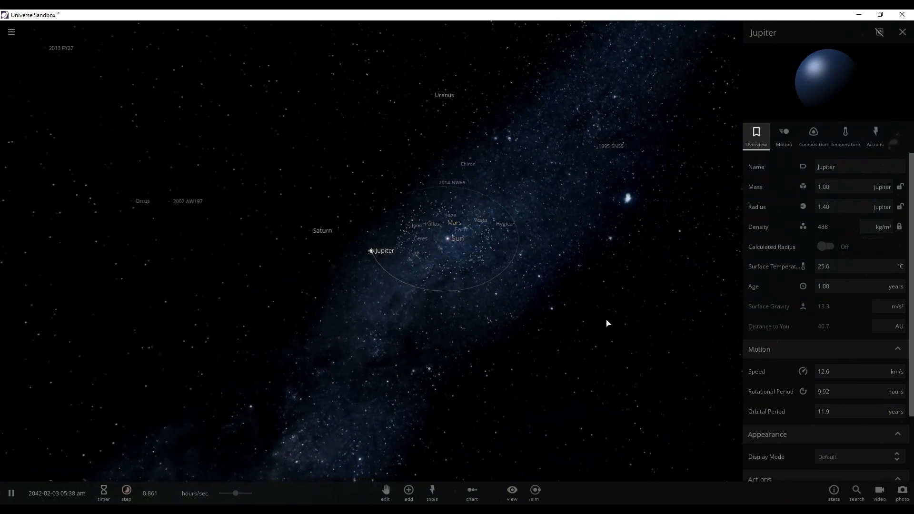
scroll(607, 323, "up", 5)
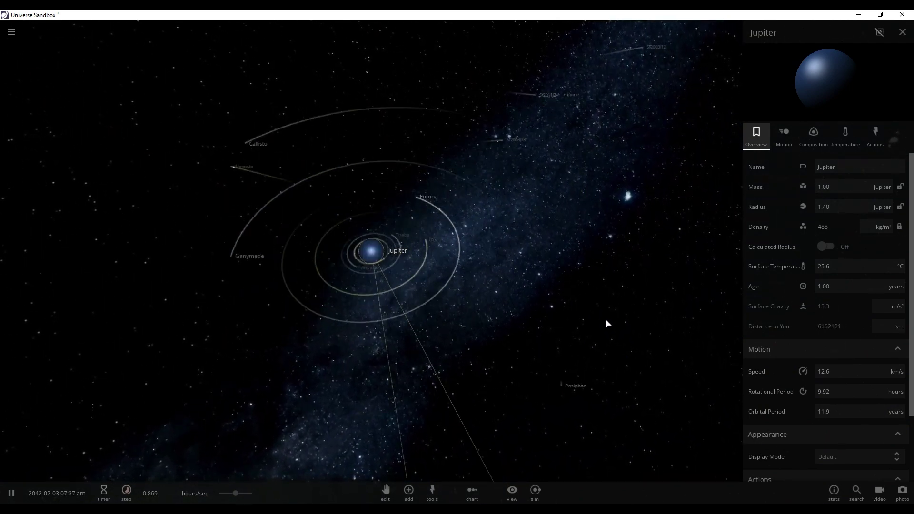
scroll(607, 322, "up", 5)
scroll(607, 322, "down", 2)
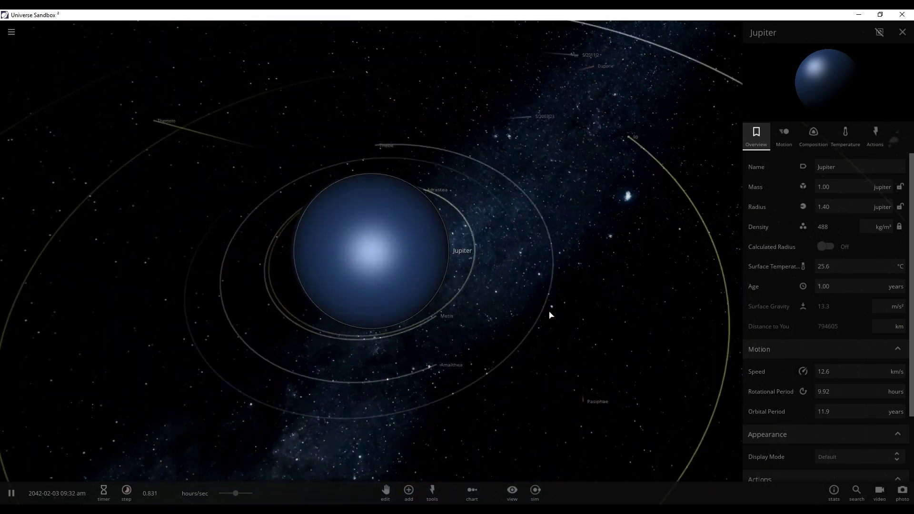
scroll(551, 313, "up", 3)
scroll(551, 312, "up", 2)
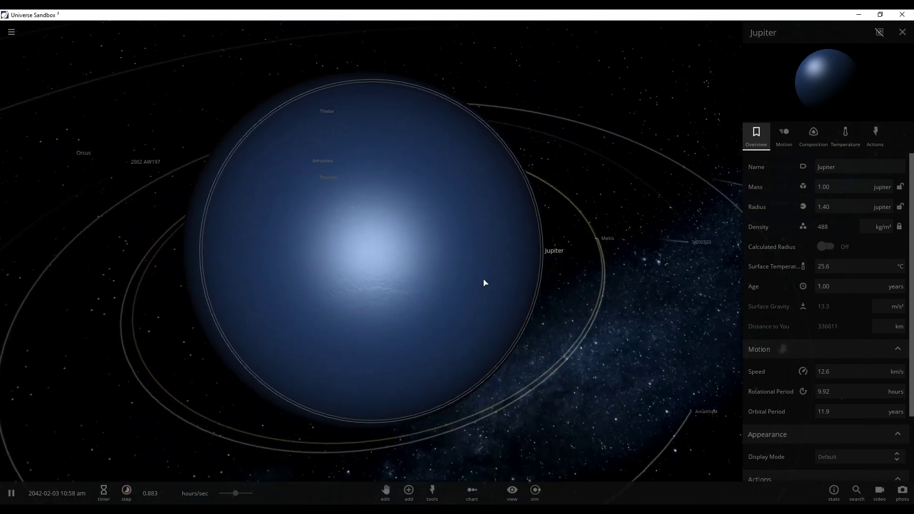
Step: Nudge the view and show Jupiter's material composition
left_click_drag(484, 283, 483, 286)
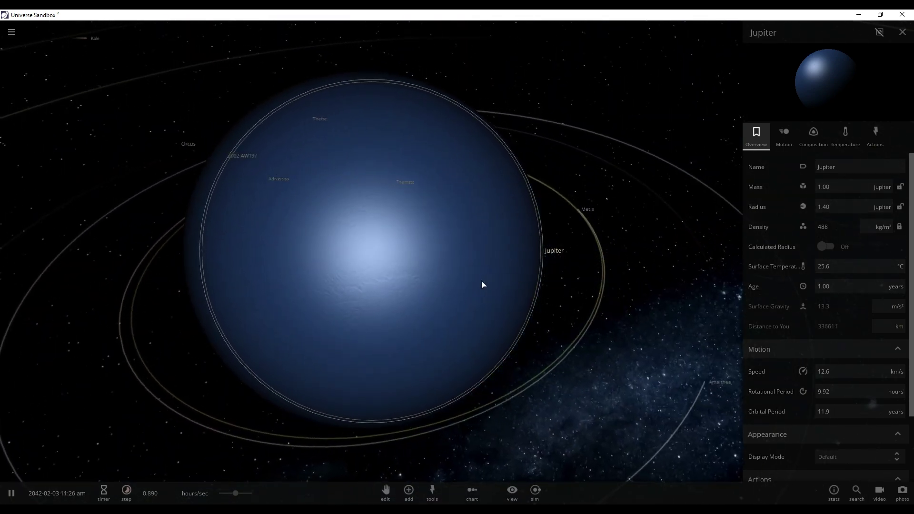
left_click(802, 144)
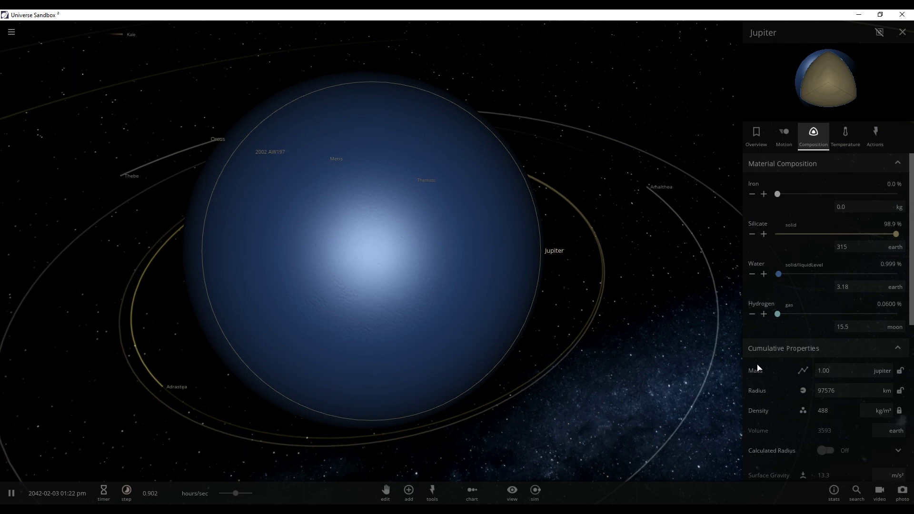
scroll(759, 365, "down", 3)
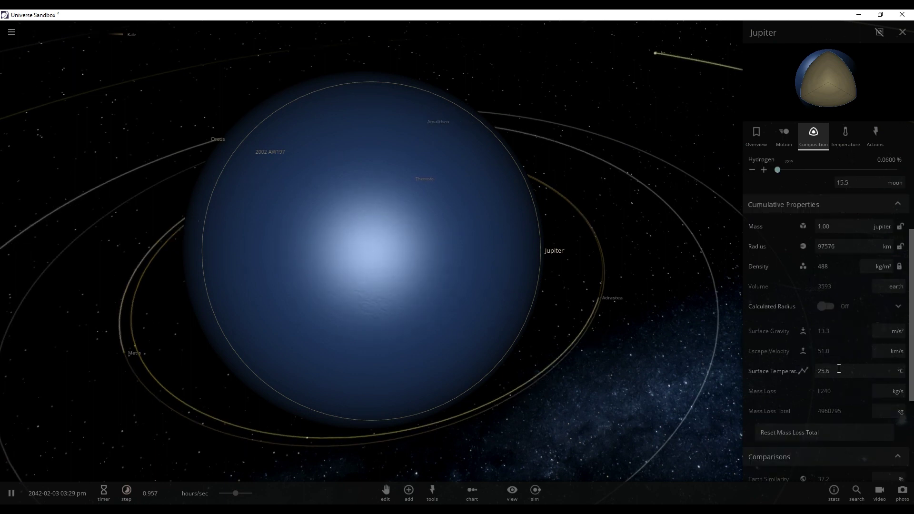
scroll(853, 268, "down", 3)
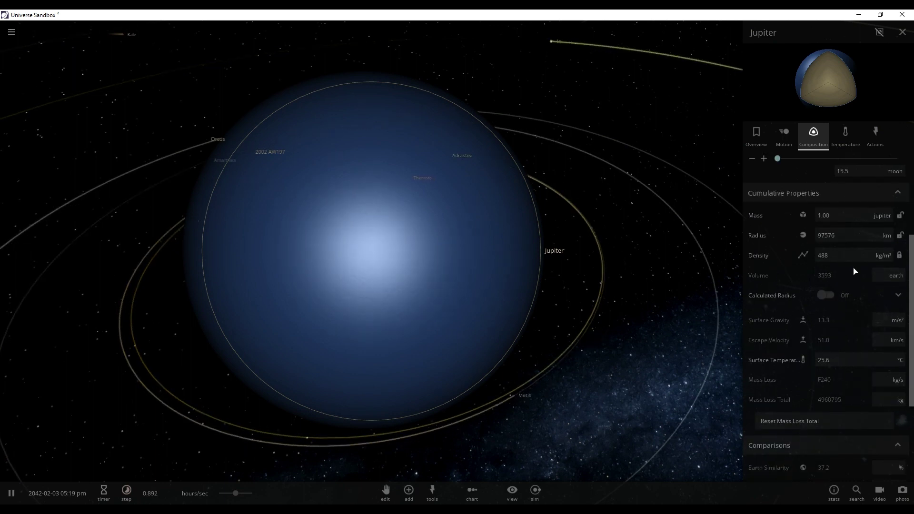
scroll(853, 282, "down", 2)
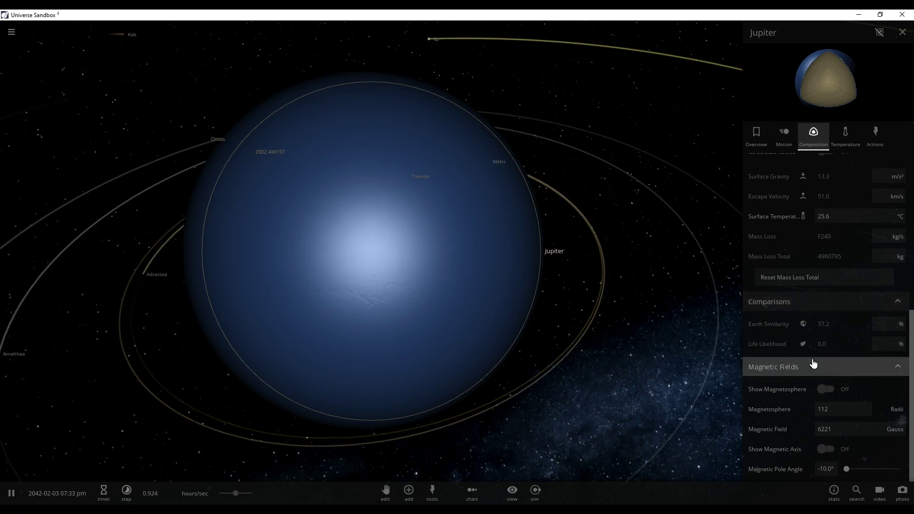
scroll(844, 413, "up", 1)
scroll(845, 414, "up", 3)
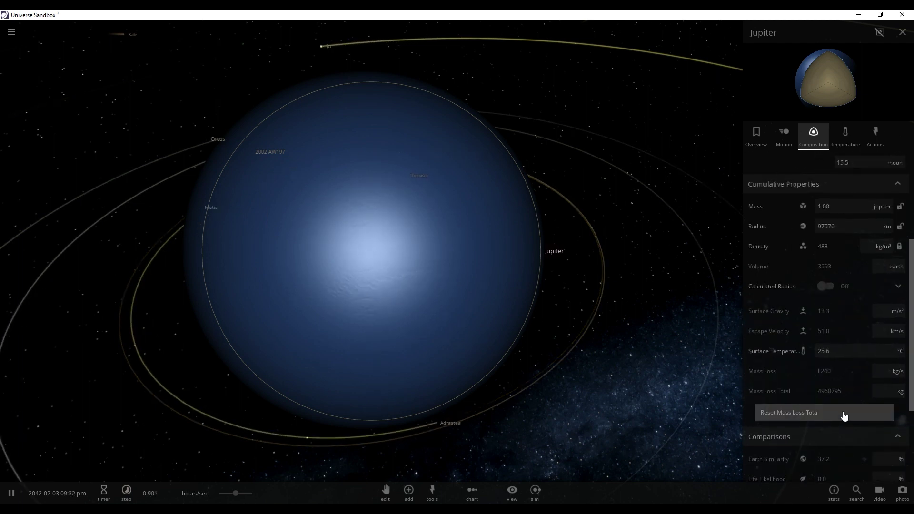
scroll(844, 415, "up", 3)
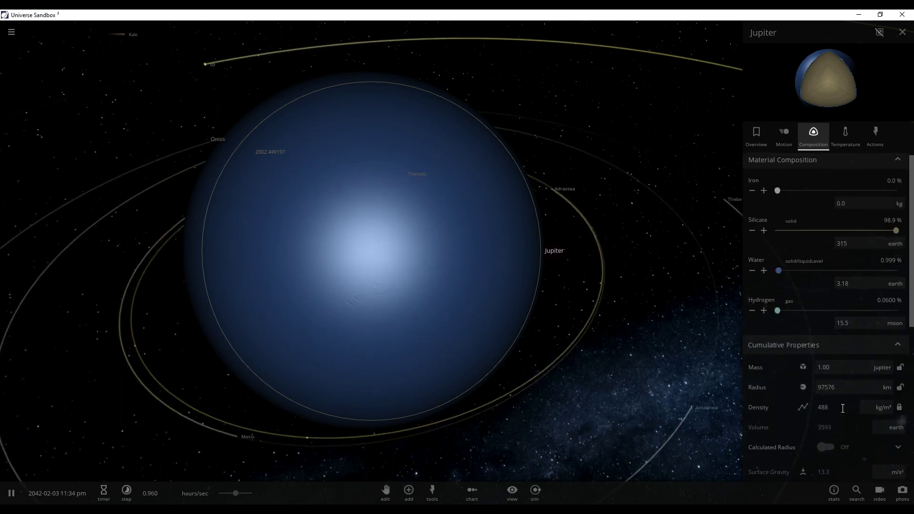
scroll(843, 411, "up", 2)
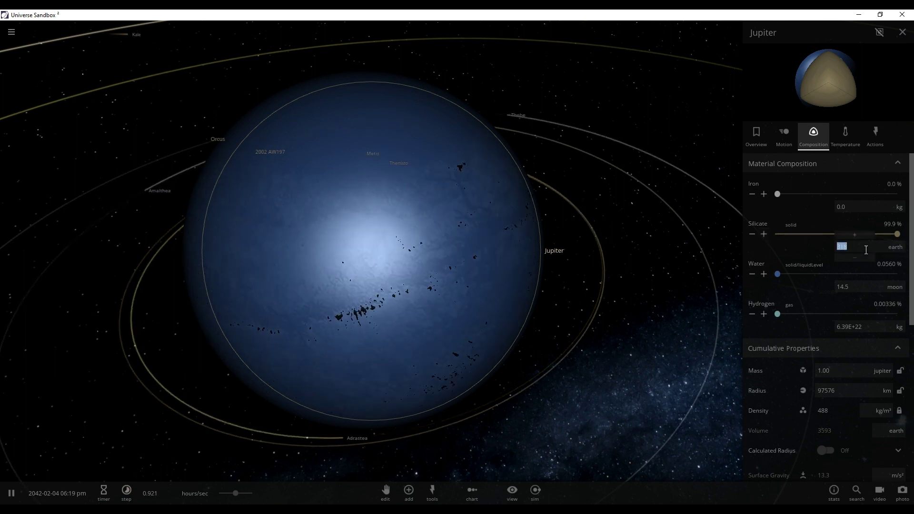
type("3")
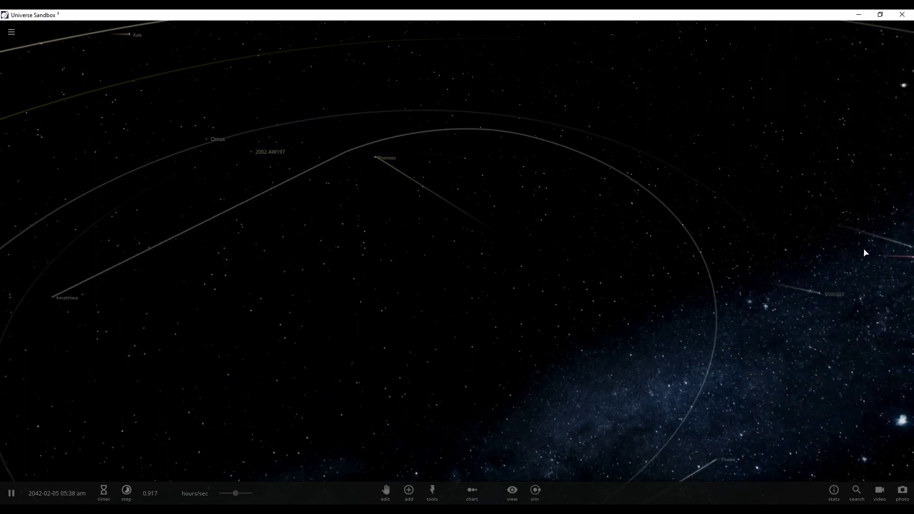
Step: Run the simulation briefly, pause it, then select and orbit the 2-Jupiter-mass merged planet
key("space")
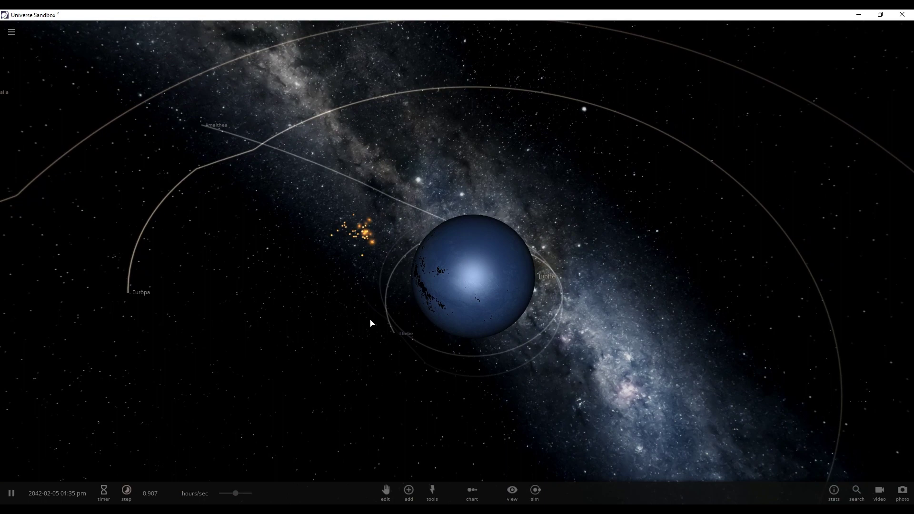
key("space")
key("space")
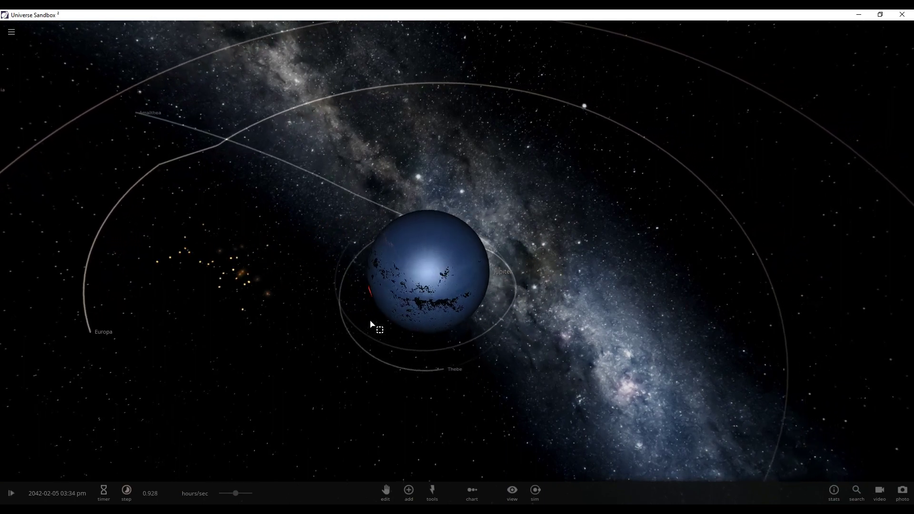
left_click_drag(347, 326, 446, 276)
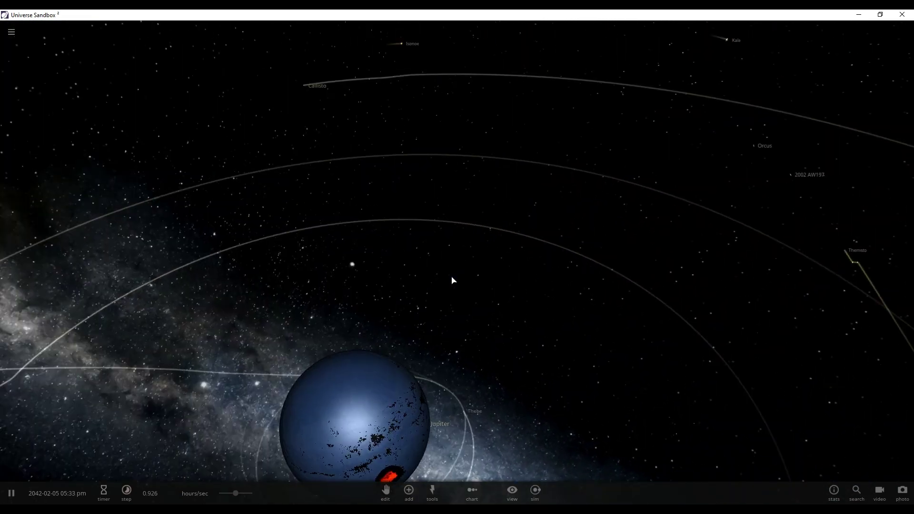
scroll(408, 317, "up", 3)
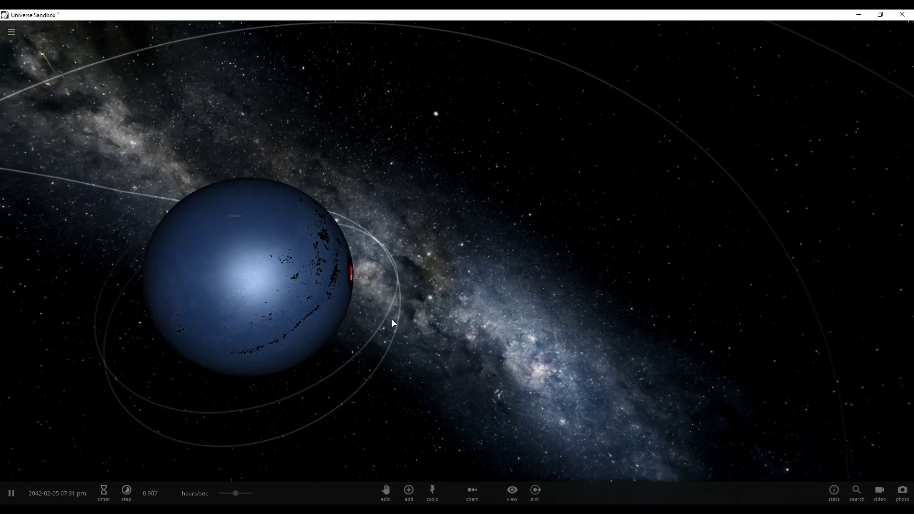
left_click(339, 258)
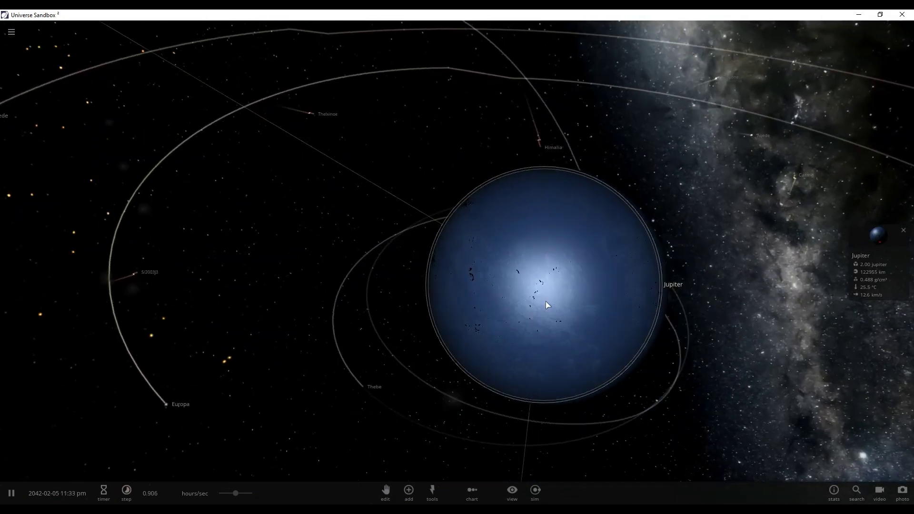
mouse_move(546, 305)
left_mouse_down()
mouse_move(2, 254)
mouse_move(269, 287)
left_mouse_up()
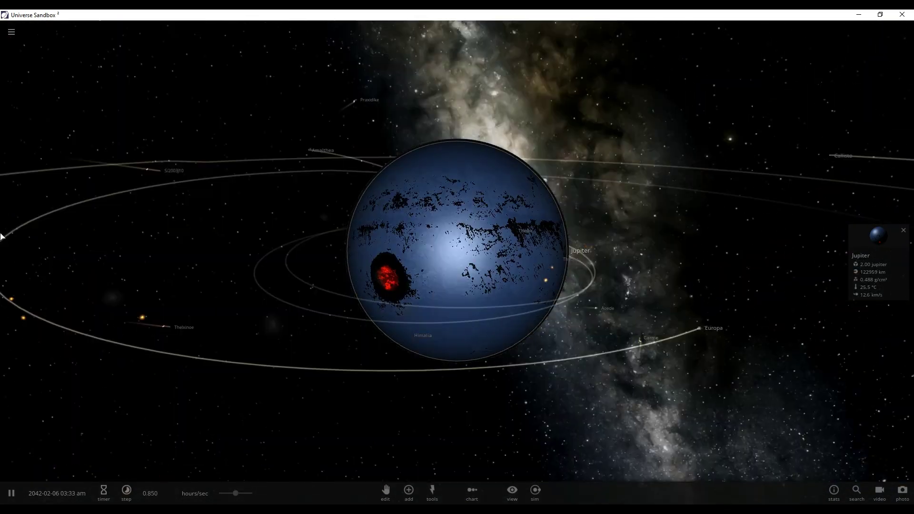
scroll(411, 240, "up", 5)
scroll(400, 247, "up", 3)
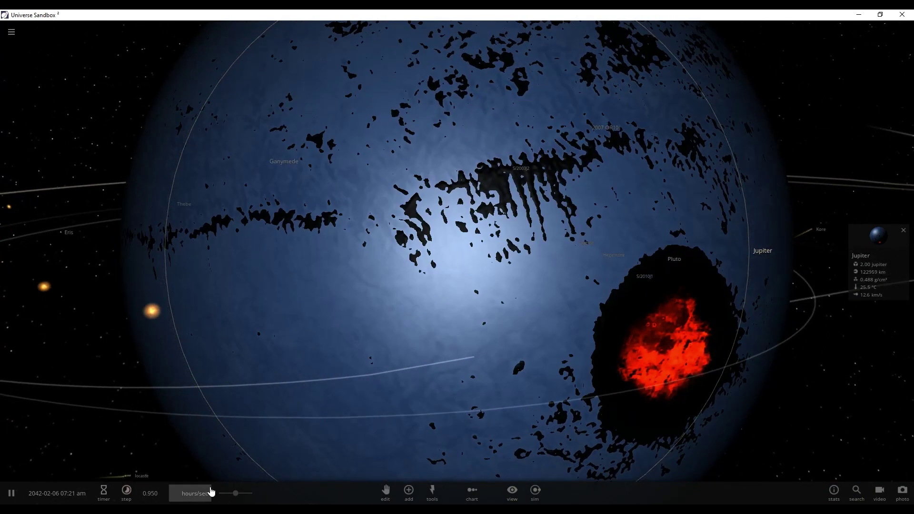
scroll(372, 334, "down", 5)
scroll(371, 334, "down", 5)
scroll(389, 266, "down", 3)
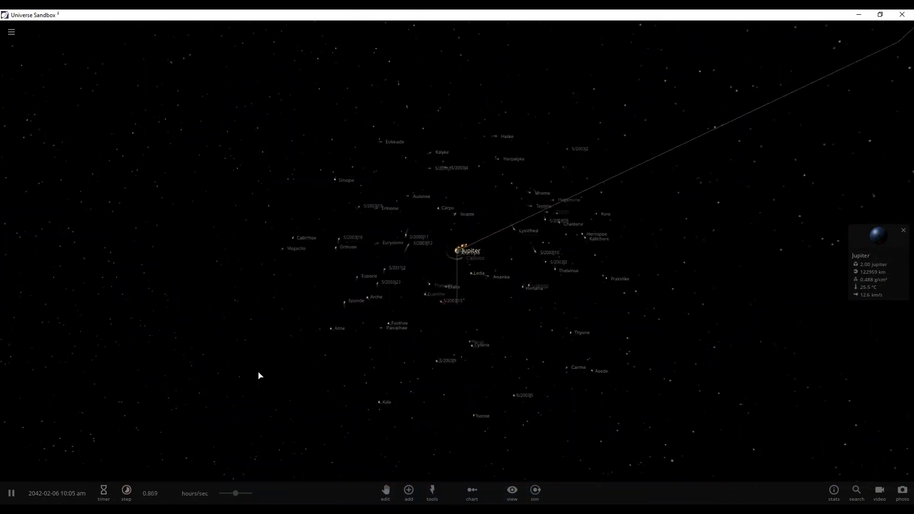
scroll(259, 376, "down", 3)
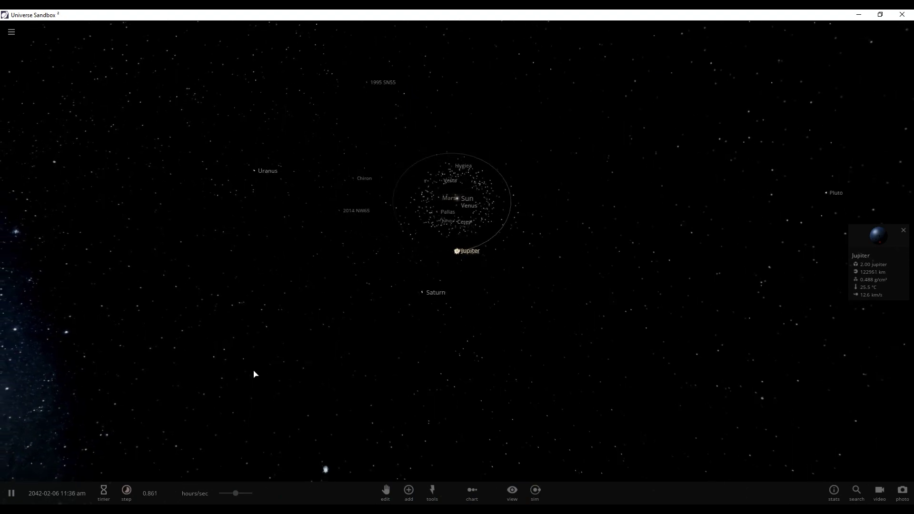
scroll(254, 373, "up", 3)
scroll(255, 373, "up", 3)
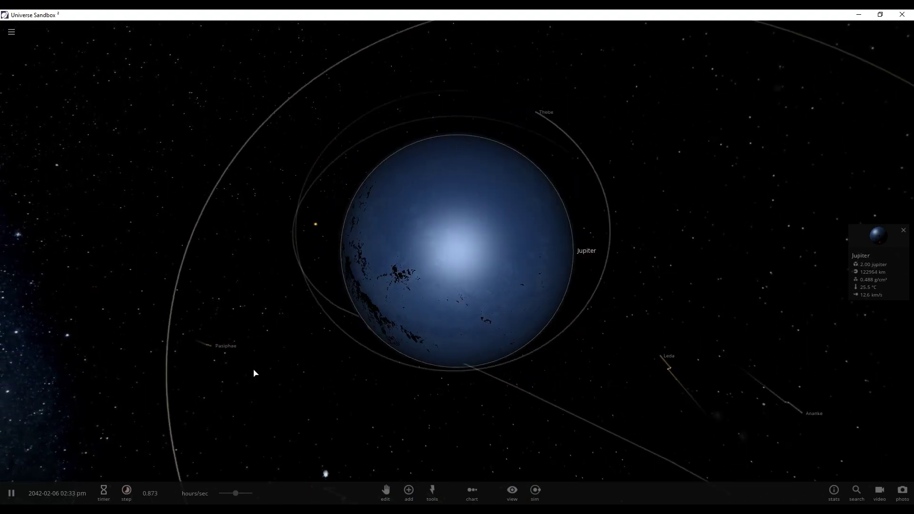
mouse_move(254, 373)
left_mouse_down()
mouse_move(394, 312)
mouse_move(469, 199)
mouse_move(558, 198)
mouse_move(472, 222)
mouse_move(502, 372)
left_mouse_up()
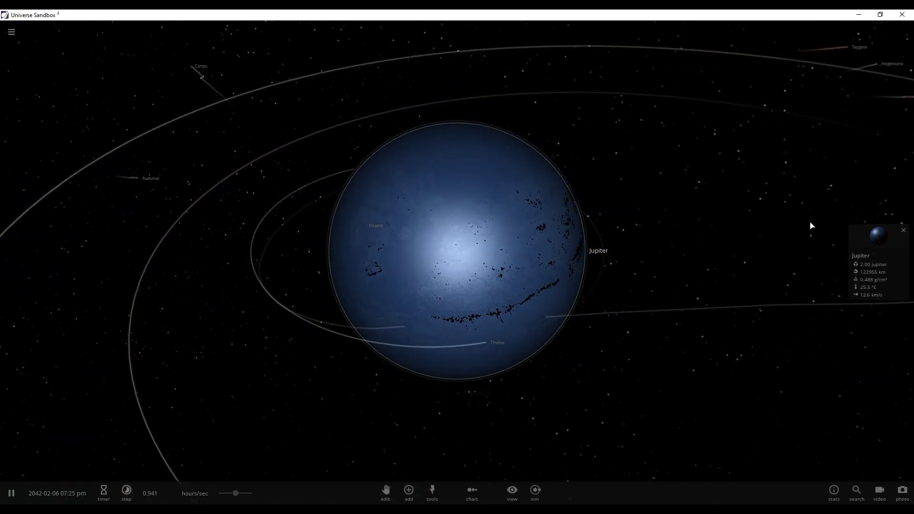
Step: Set the merged Jupiter's silicate mass to 5 Jupiter masses in Composition
left_click(869, 267)
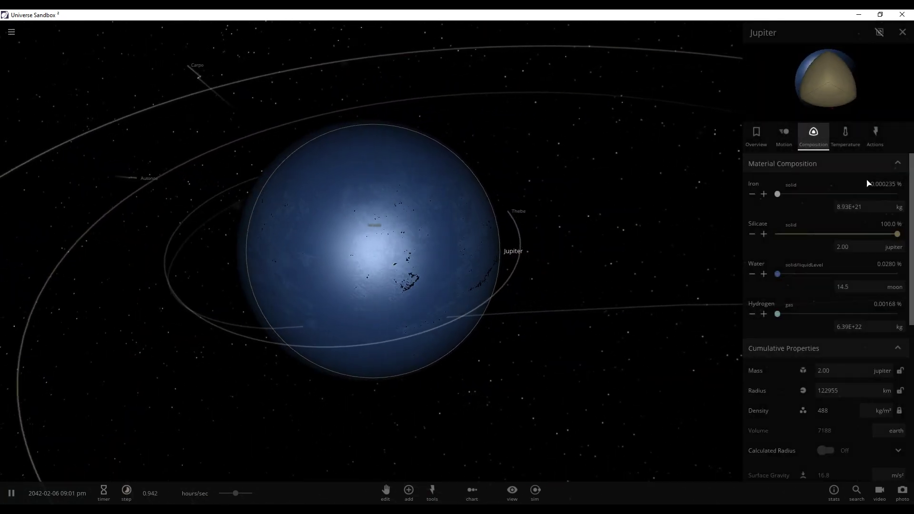
left_click(847, 137)
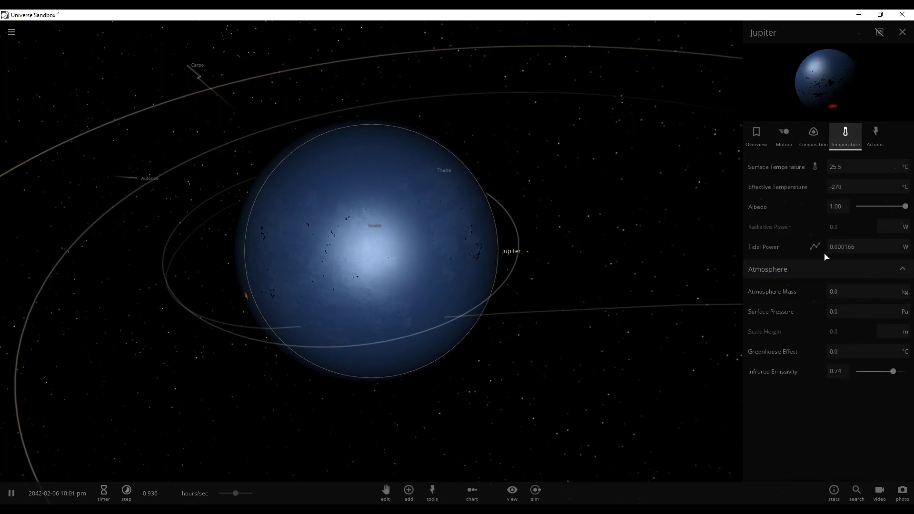
left_click(820, 146)
left_click(856, 246)
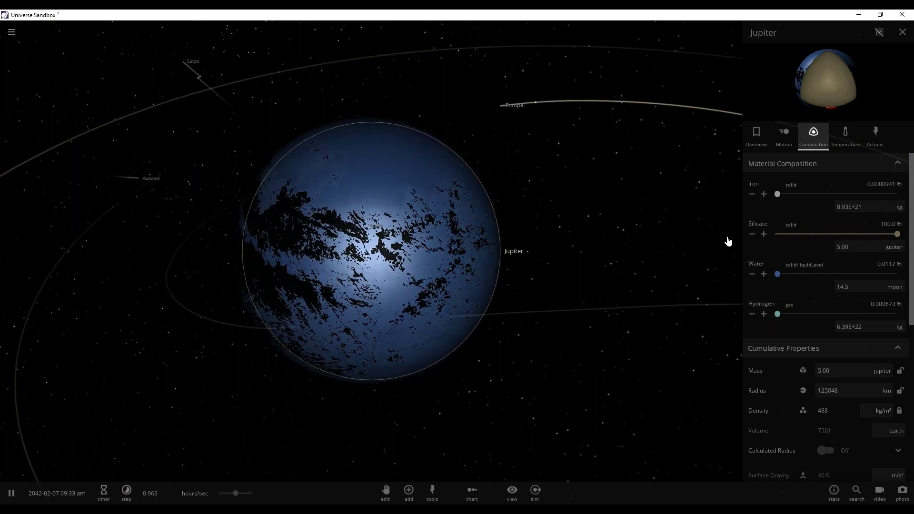
mouse_move(428, 245)
left_mouse_down()
mouse_move(667, 220)
mouse_move(683, 231)
mouse_move(261, 231)
mouse_move(720, 255)
left_mouse_up()
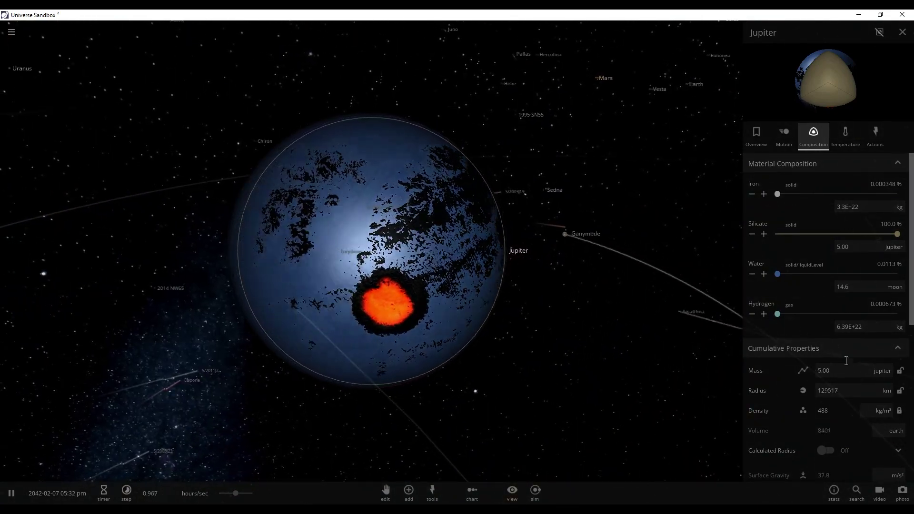
Step: Show the radius on Overview in Jupiter radii (about 1.93)
left_click(758, 133)
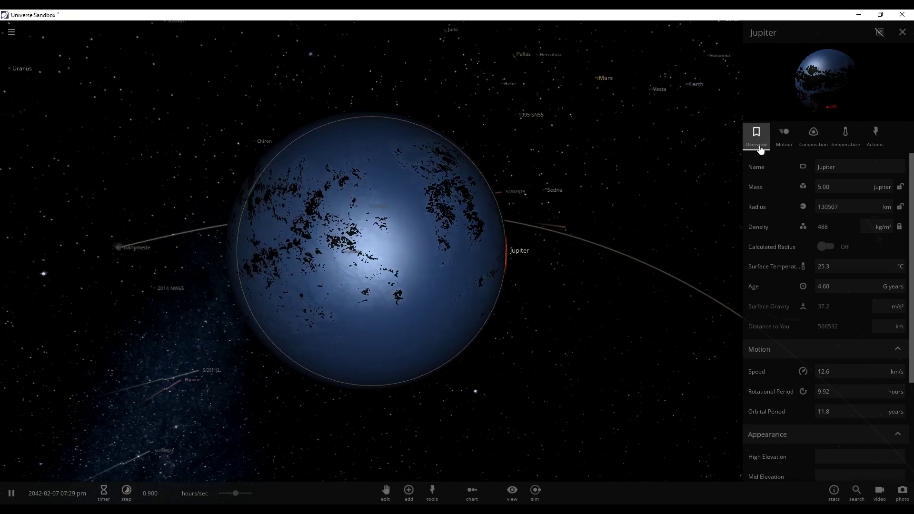
left_click(889, 208)
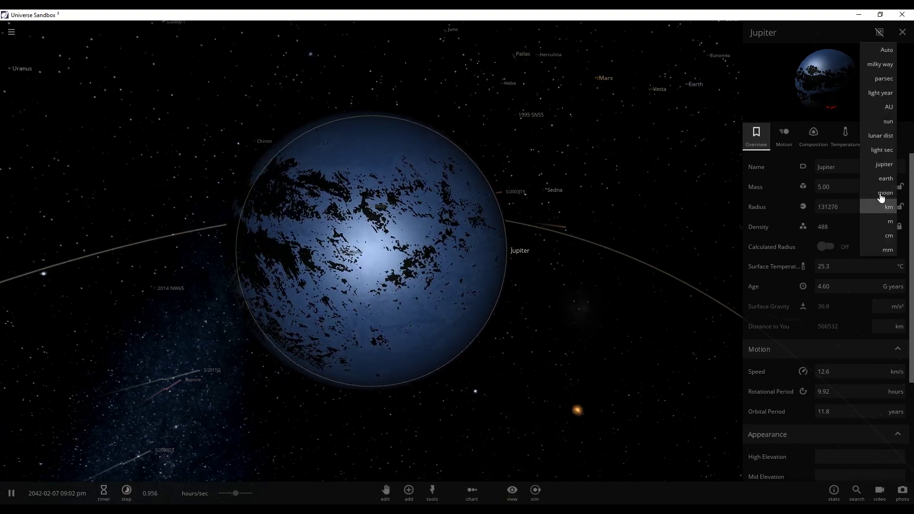
left_click(884, 164)
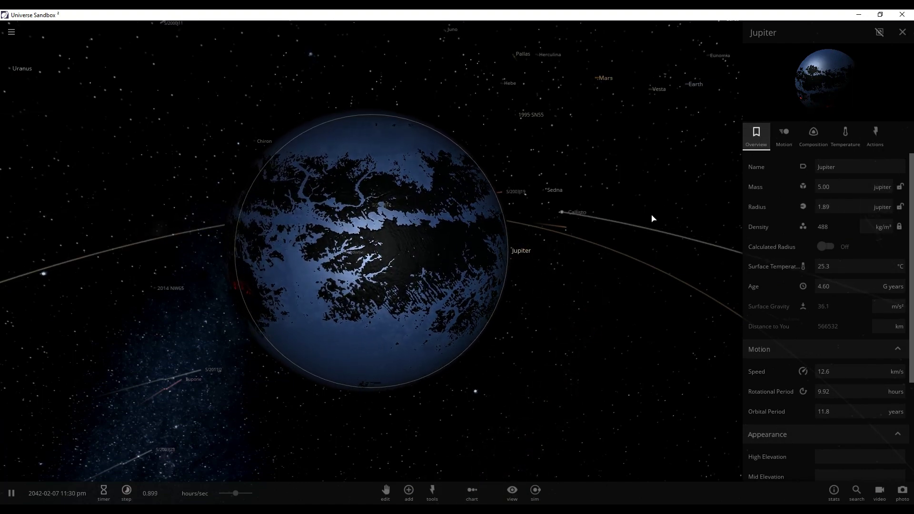
scroll(522, 262, "down", 5)
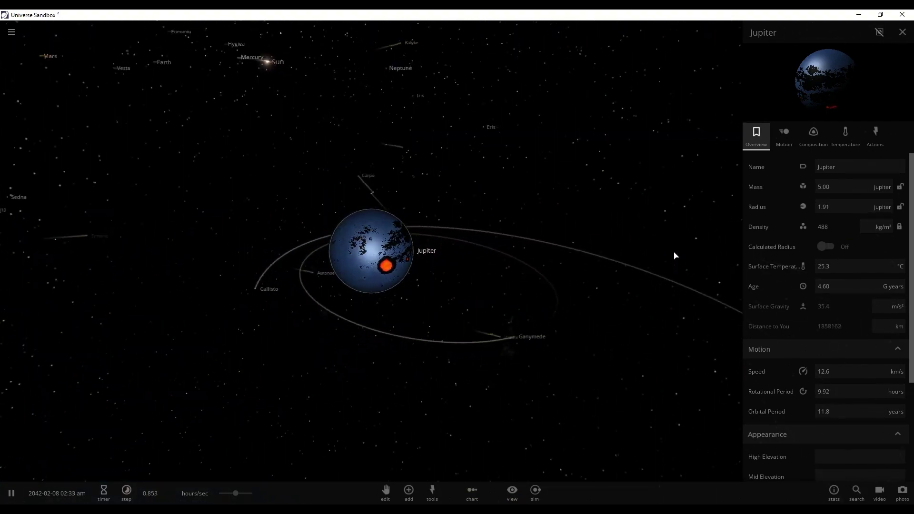
scroll(672, 256, "up", 2)
scroll(608, 253, "up", 3)
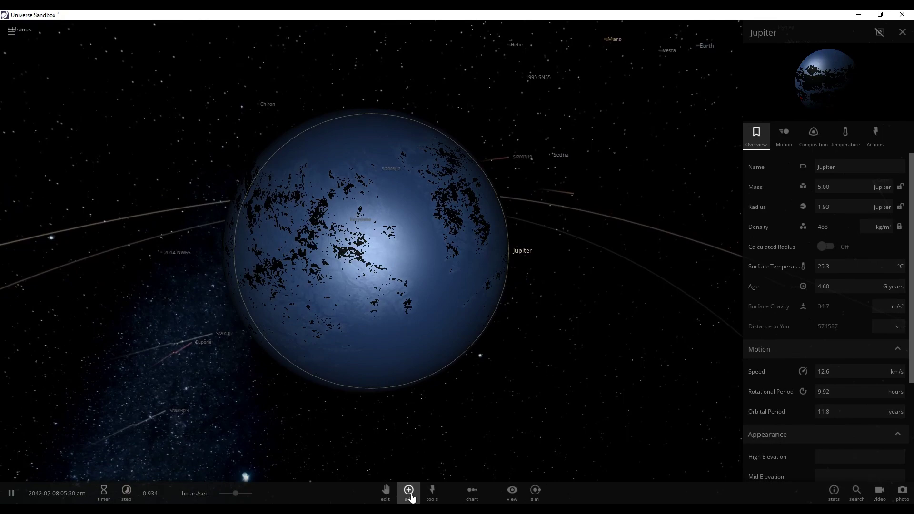
Step: Place an ordinary Jupiter orbiting the blue merged planet, then stop adding objects
left_click(409, 490)
left_click(609, 446)
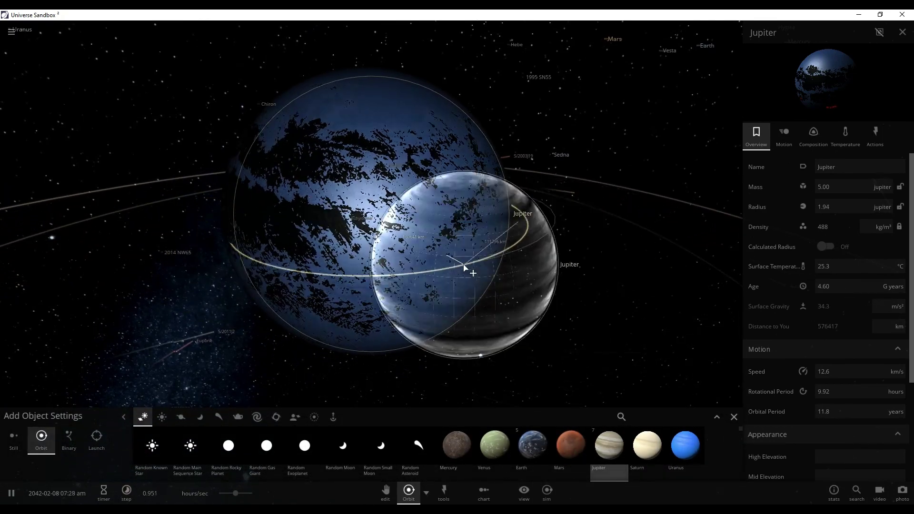
scroll(503, 278, "down", 3)
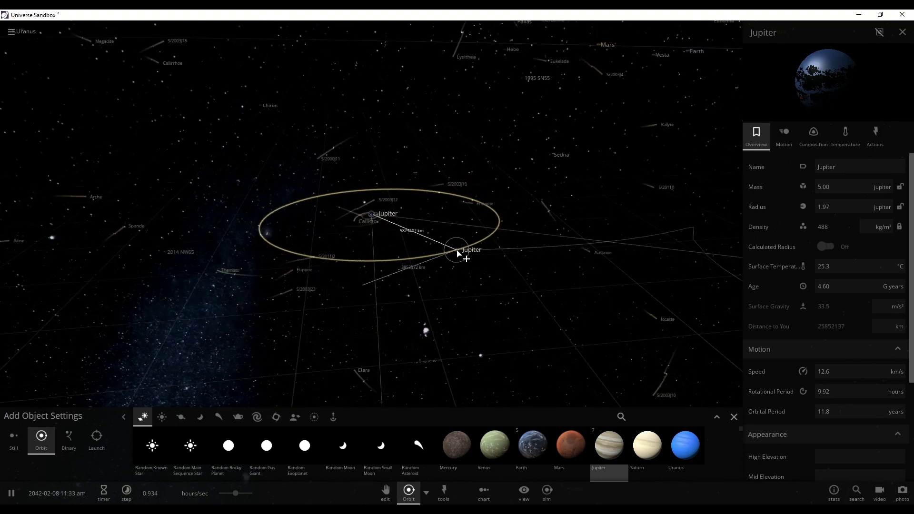
scroll(458, 254, "down", 3)
scroll(458, 254, "down", 3)
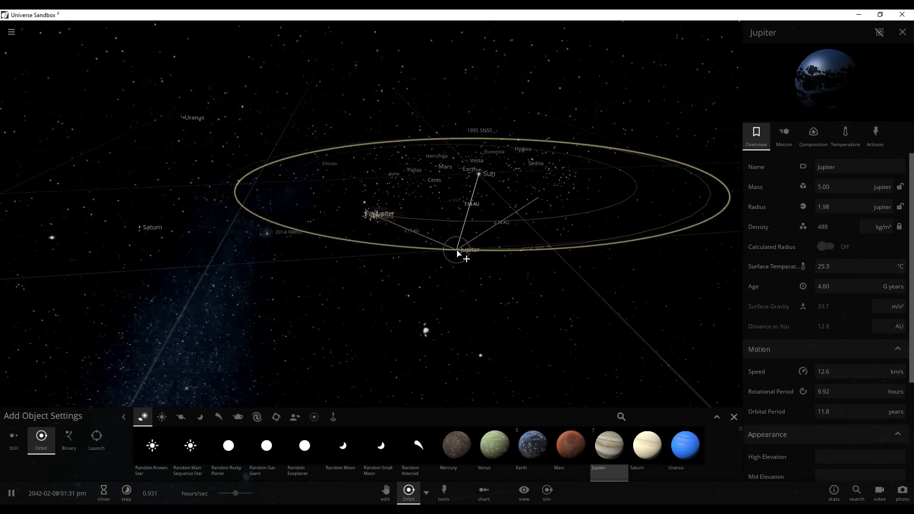
scroll(469, 267, "up", 3)
scroll(469, 268, "up", 3)
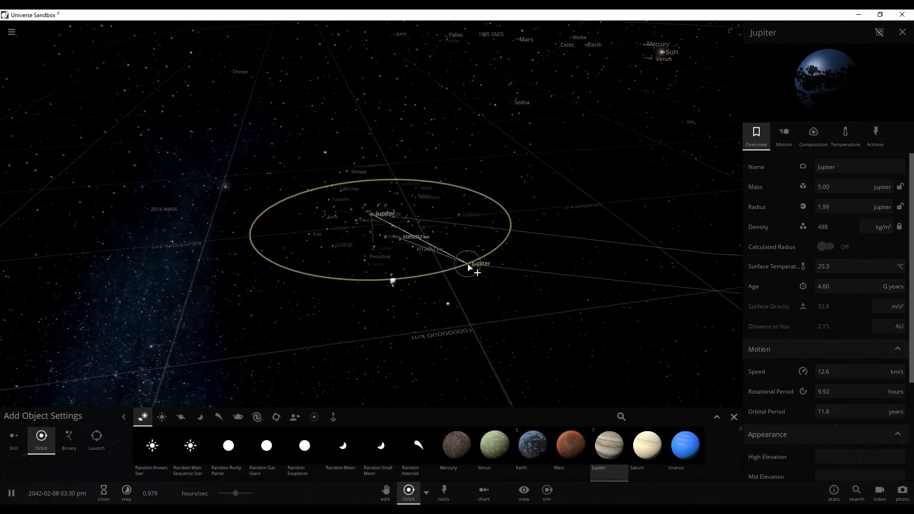
scroll(468, 268, "up", 3)
scroll(469, 267, "up", 3)
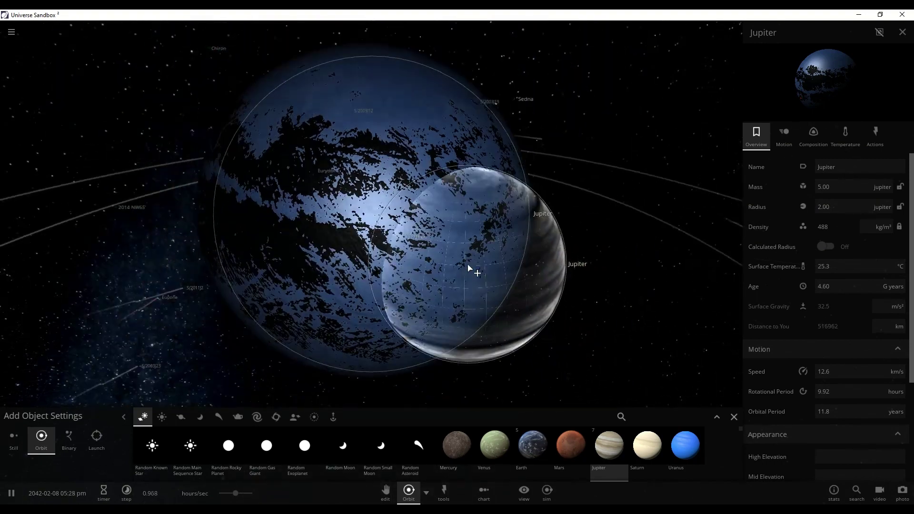
scroll(494, 264, "down", 2)
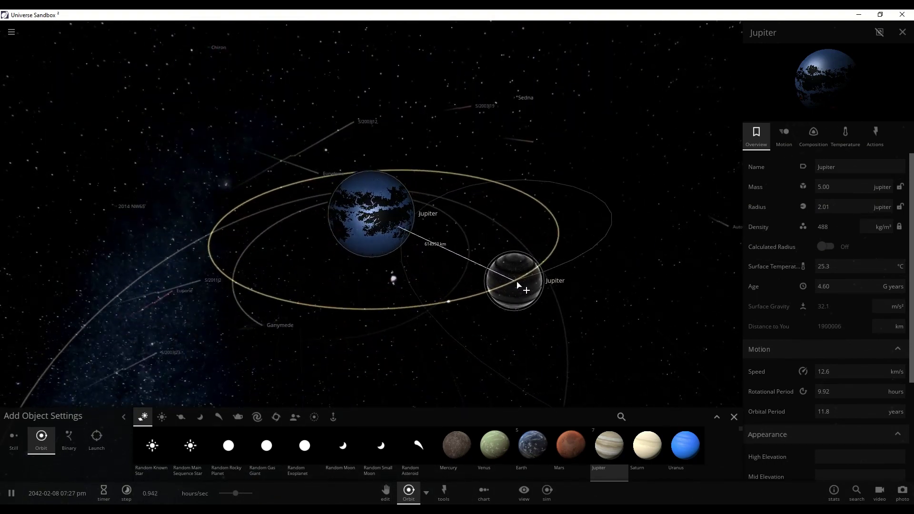
left_click(524, 296)
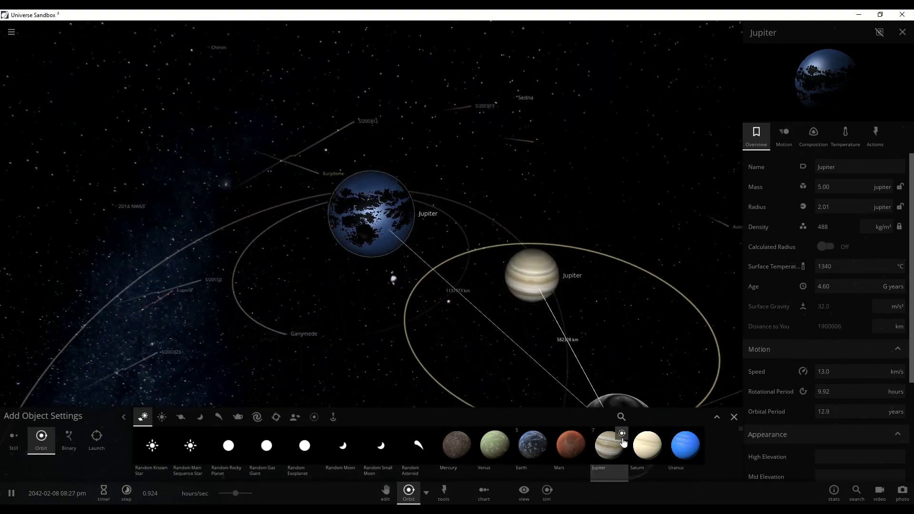
left_click(734, 418)
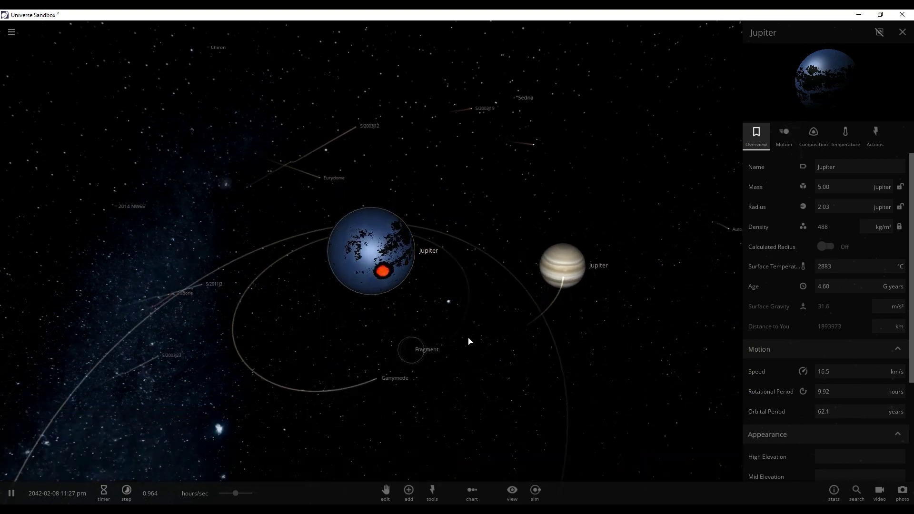
Step: Check and close the new Jupiter's panel, then centre and expand the merged body's properties
left_click(557, 245)
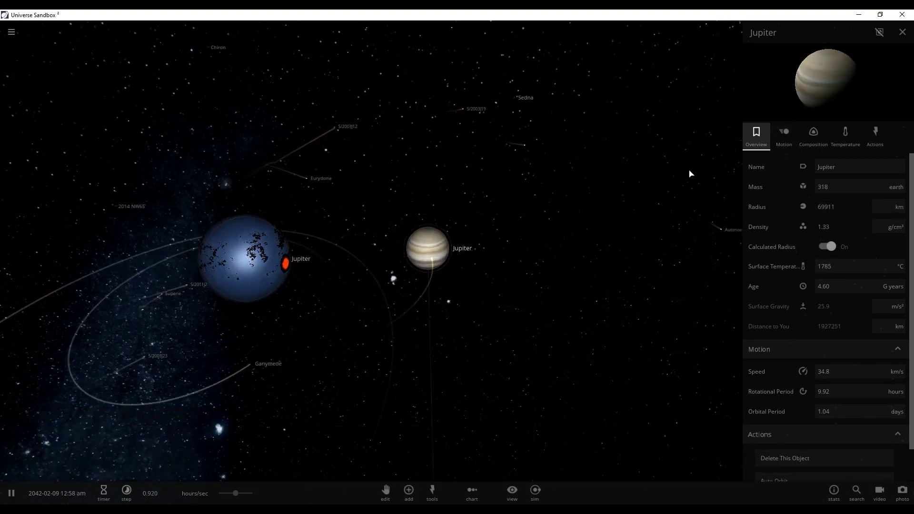
left_click(848, 137)
left_click(875, 136)
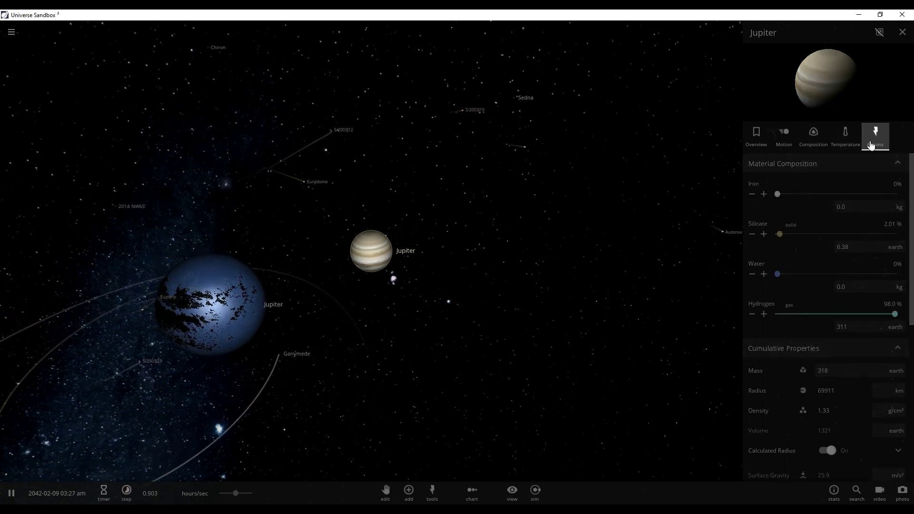
scroll(788, 331, "down", 5)
scroll(816, 419, "down", 1)
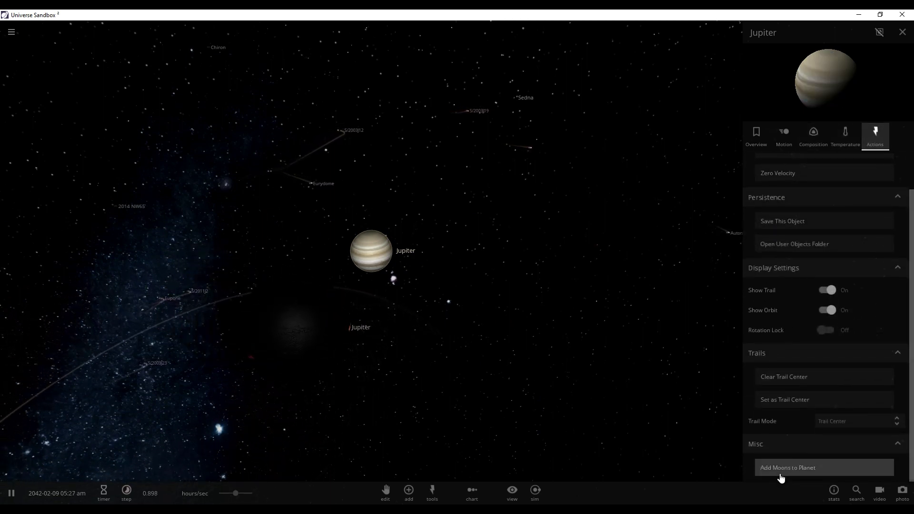
left_click(903, 32)
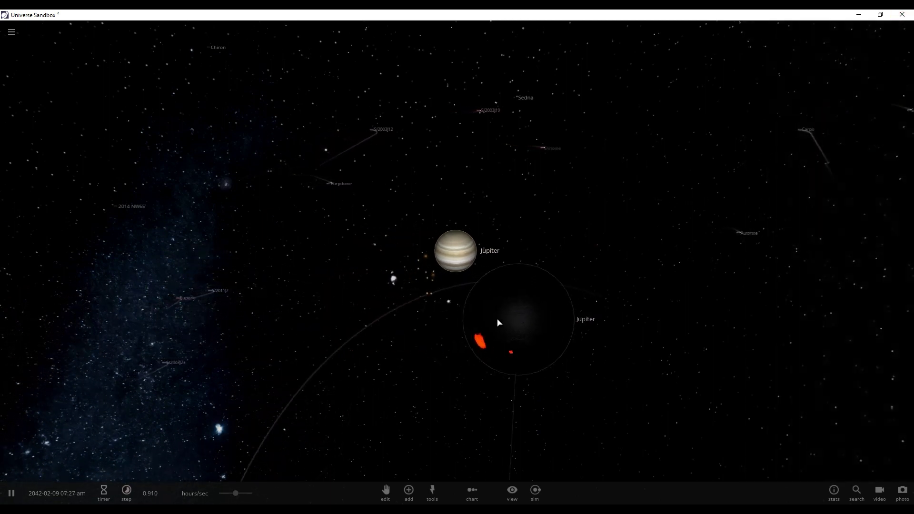
double_click(532, 327)
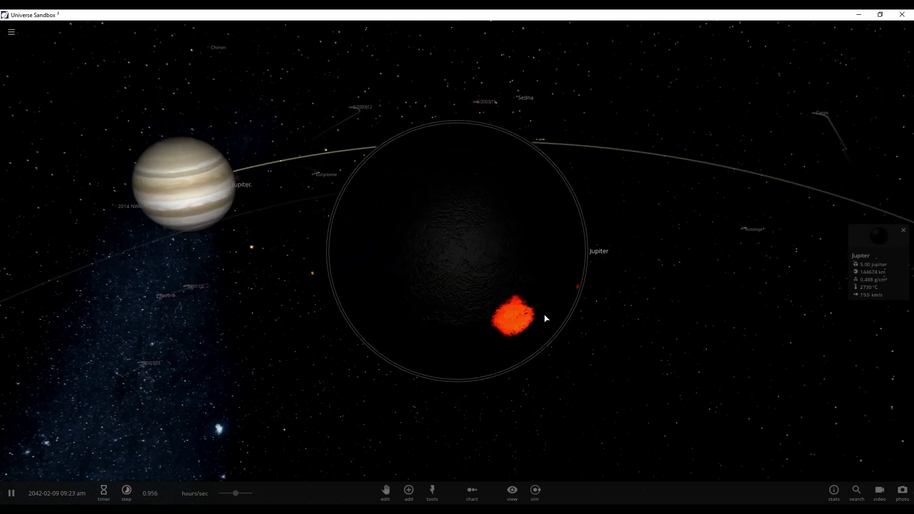
left_click(868, 267)
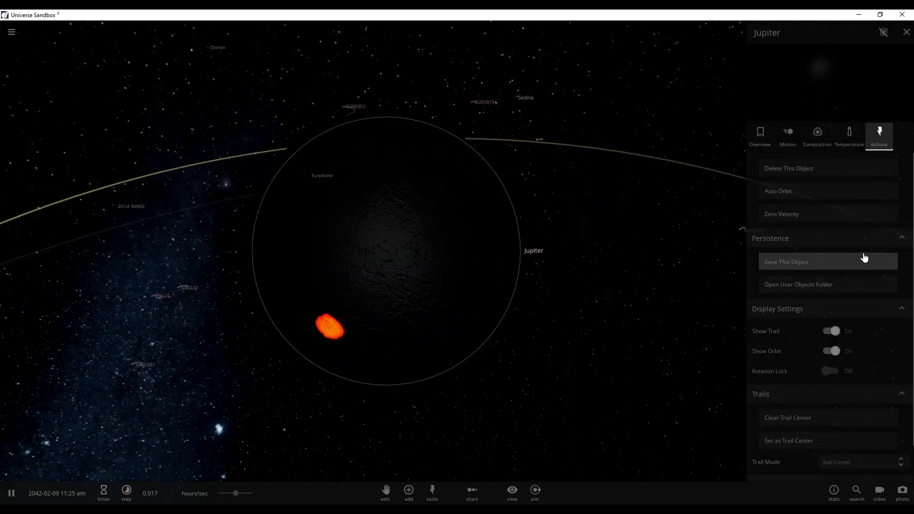
Step: Add 1 Jupiter mass of water to the merged body, totalling 5.65 Jupiter masses
left_click(825, 145)
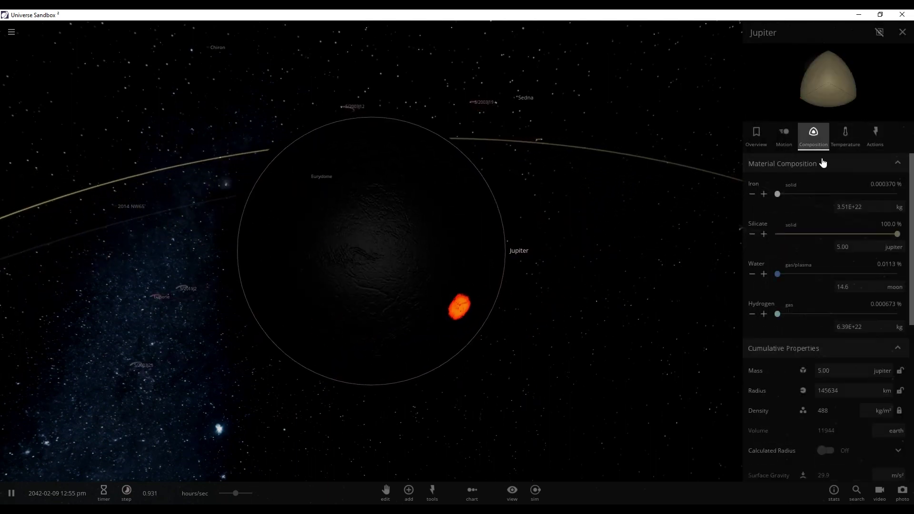
left_click(765, 275)
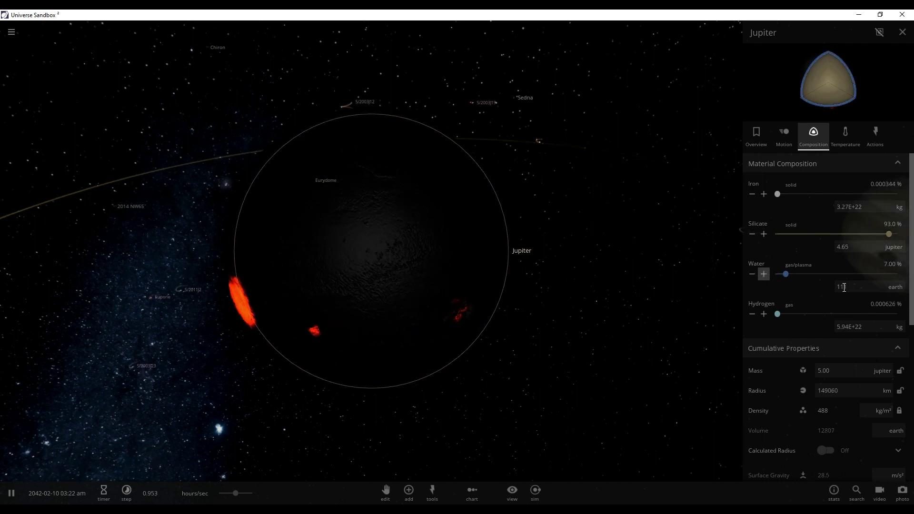
left_click(893, 288)
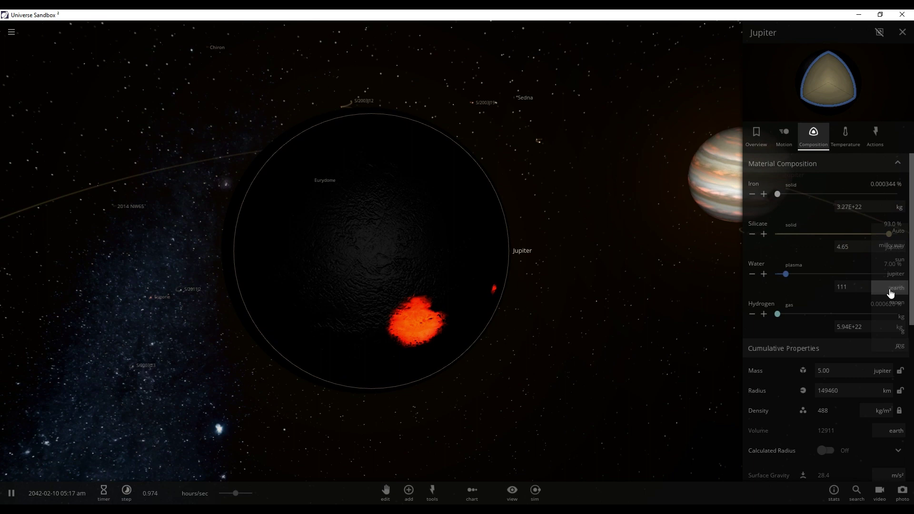
left_click(893, 275)
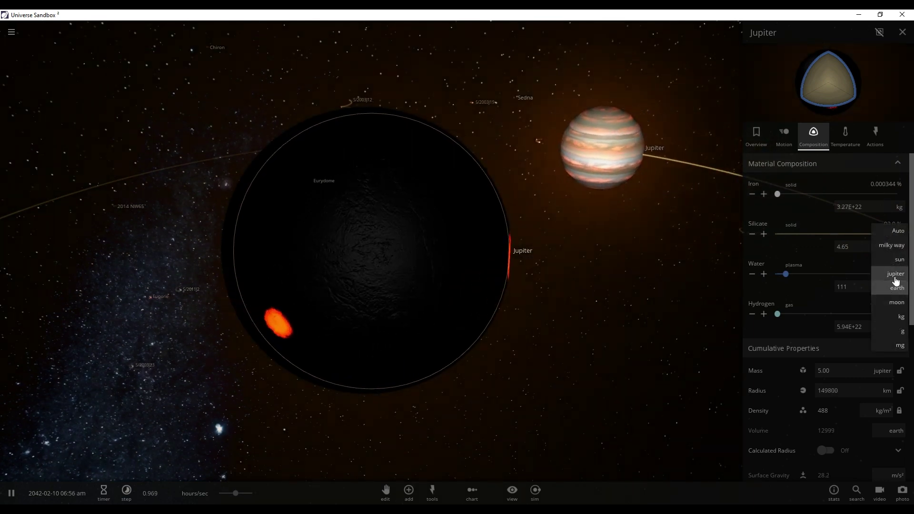
left_click(855, 289)
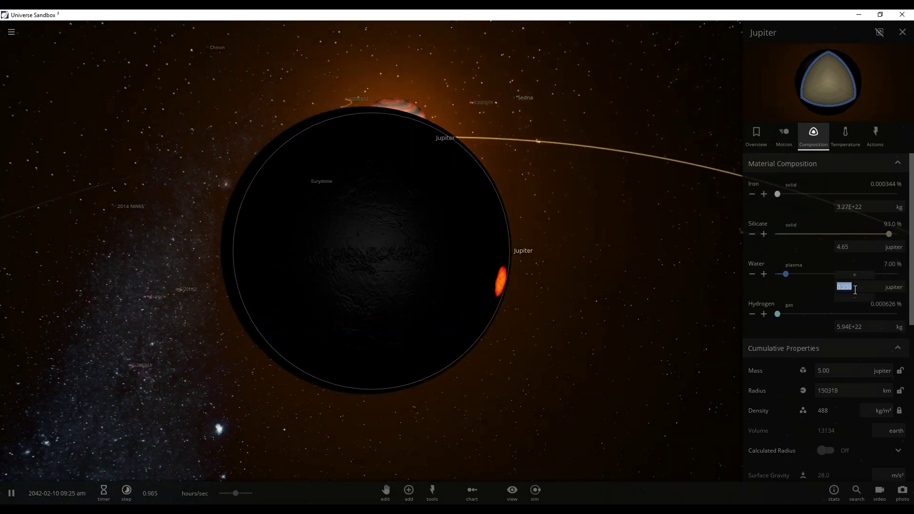
type("1")
key("Return")
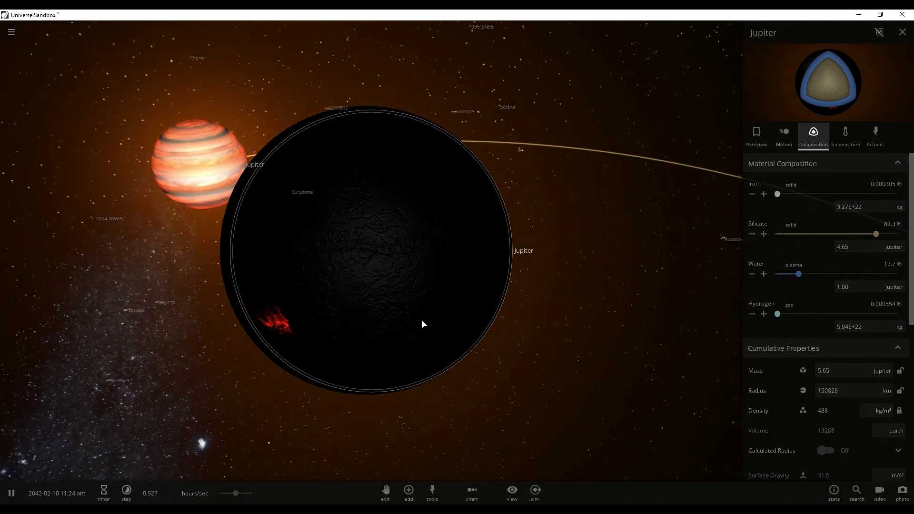
scroll(426, 326, "down", 5)
scroll(458, 309, "up", 8)
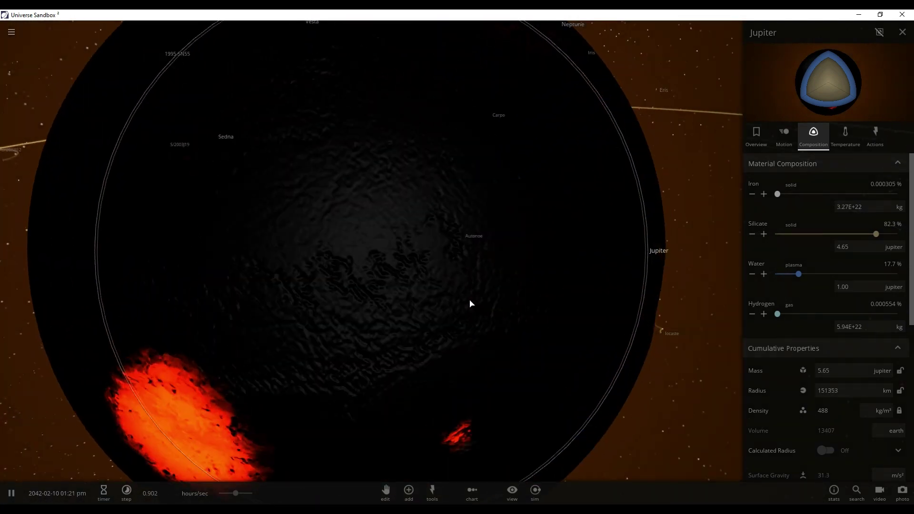
scroll(440, 293, "down", 5)
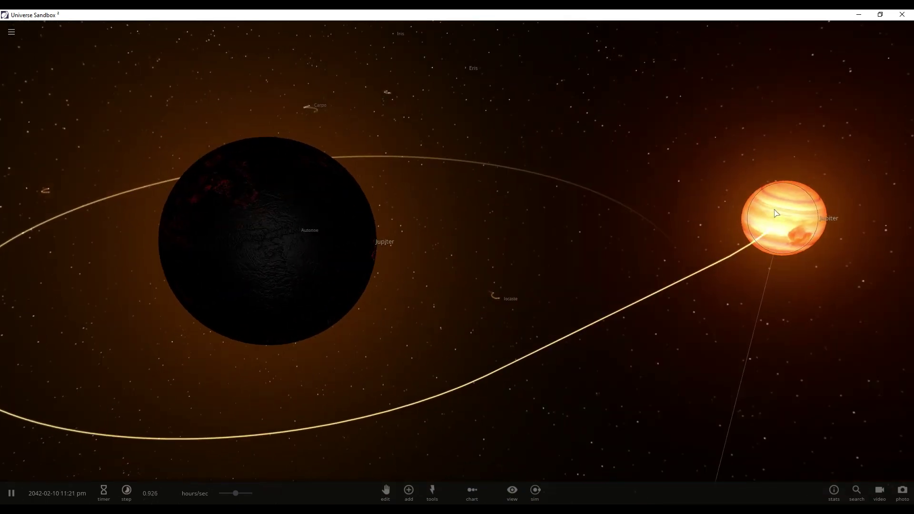
Step: Bring up Jupiter's quick stats card
left_click(777, 213)
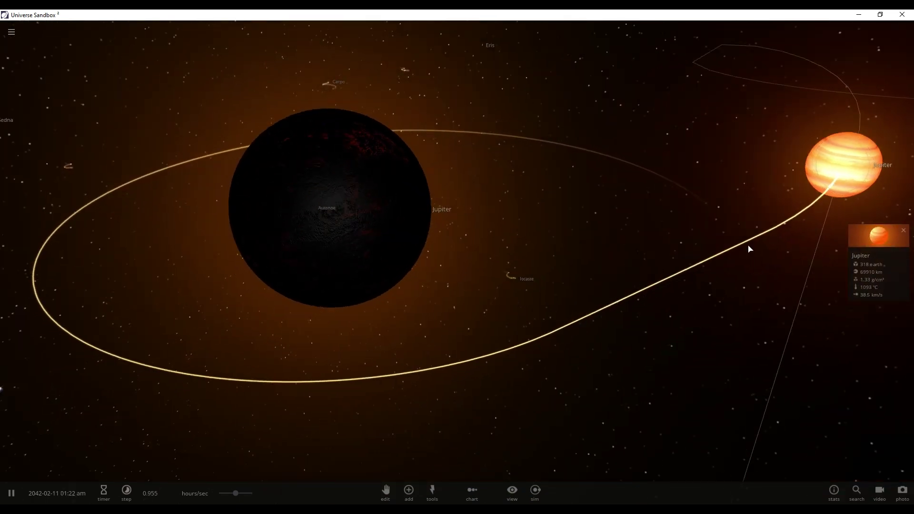
scroll(750, 249, "down", 5)
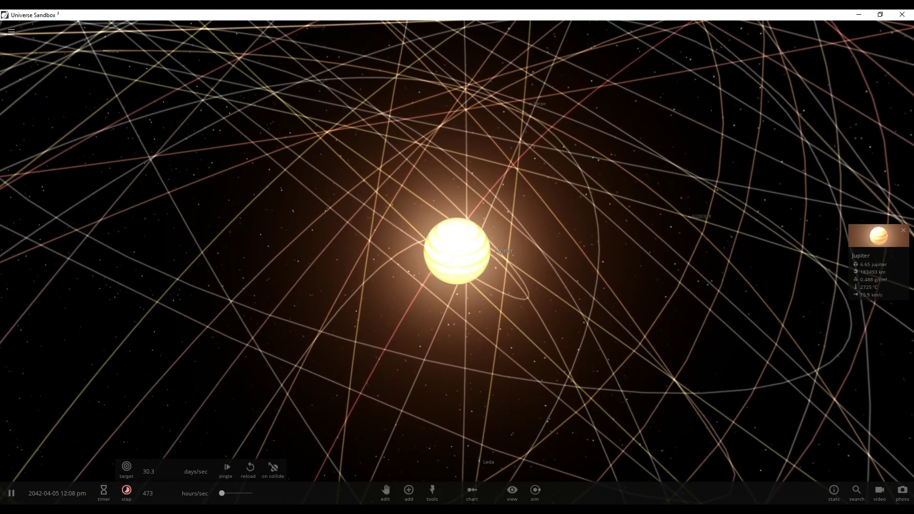
Step: Slow the simulation speed and open Jupiter's full properties panel
left_click_drag(235, 495, 219, 493)
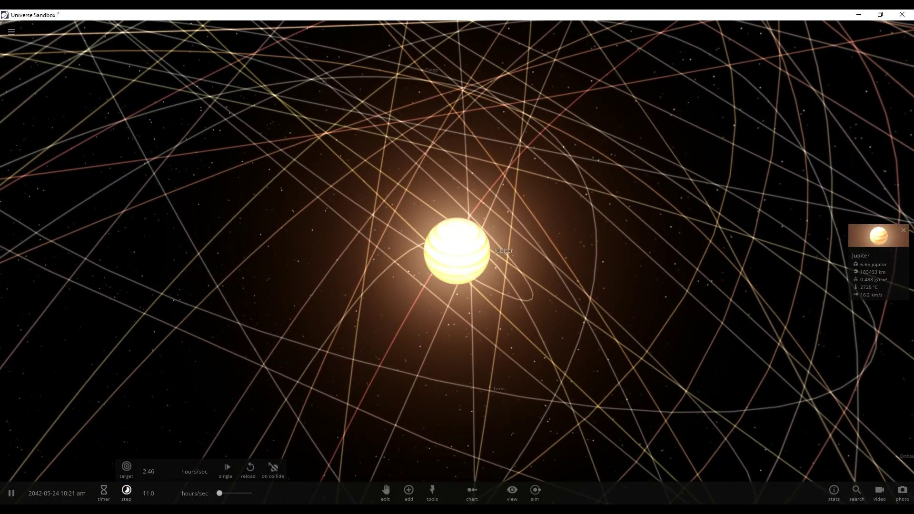
scroll(368, 358, "up", 5)
scroll(494, 326, "down", 3)
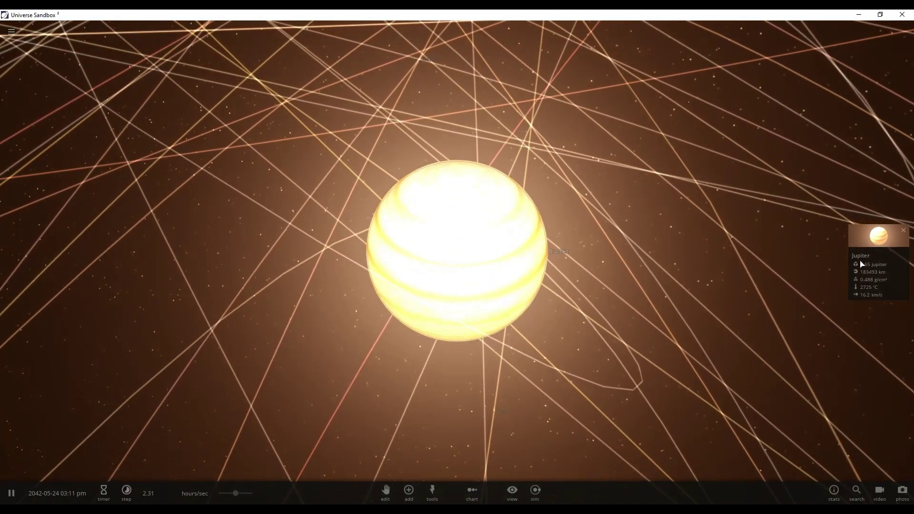
left_click(869, 264)
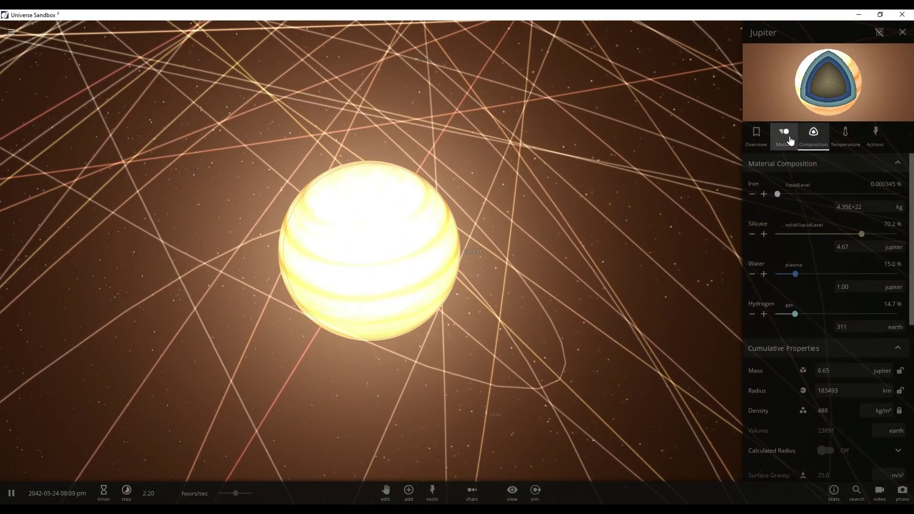
left_click(791, 140)
left_click(759, 139)
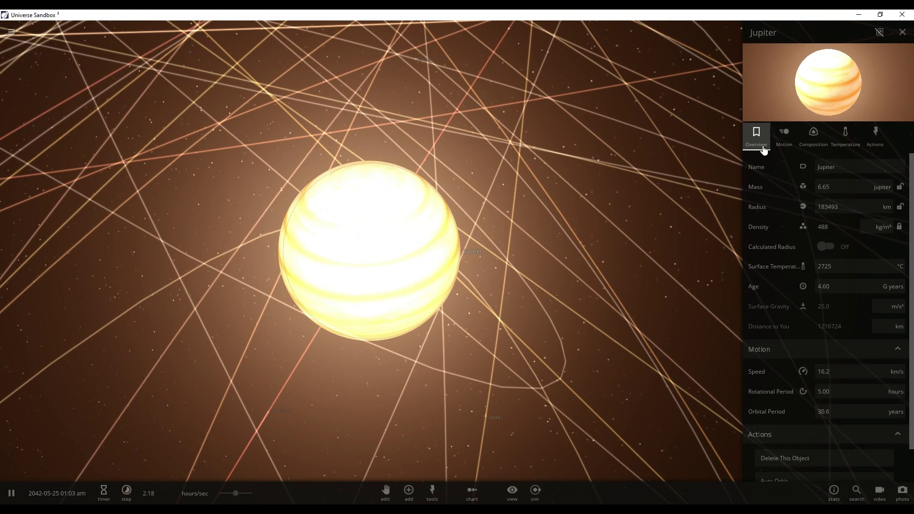
Step: Save Jupiter as object 'Mega jupiter', then start a new empty simulation
left_click(878, 135)
scroll(802, 211, "down", 2)
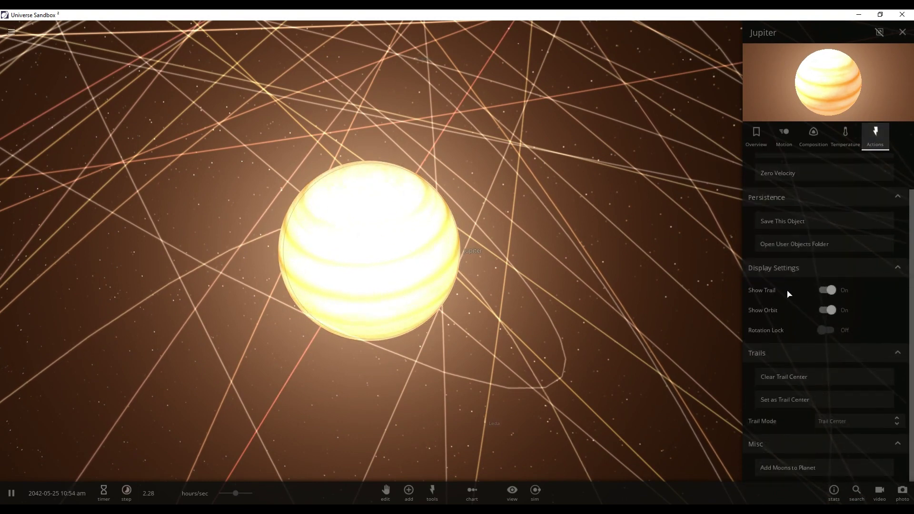
left_click(779, 222)
type("Mega jupiter")
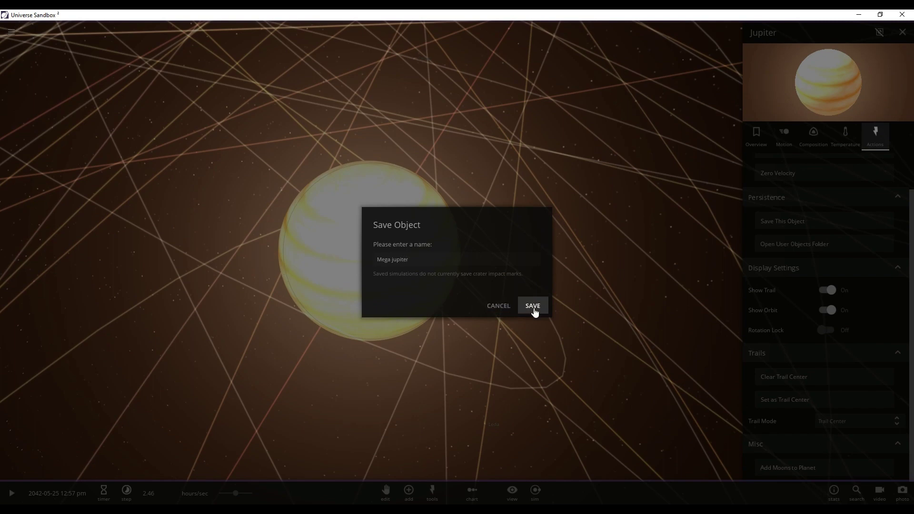
left_click(534, 307)
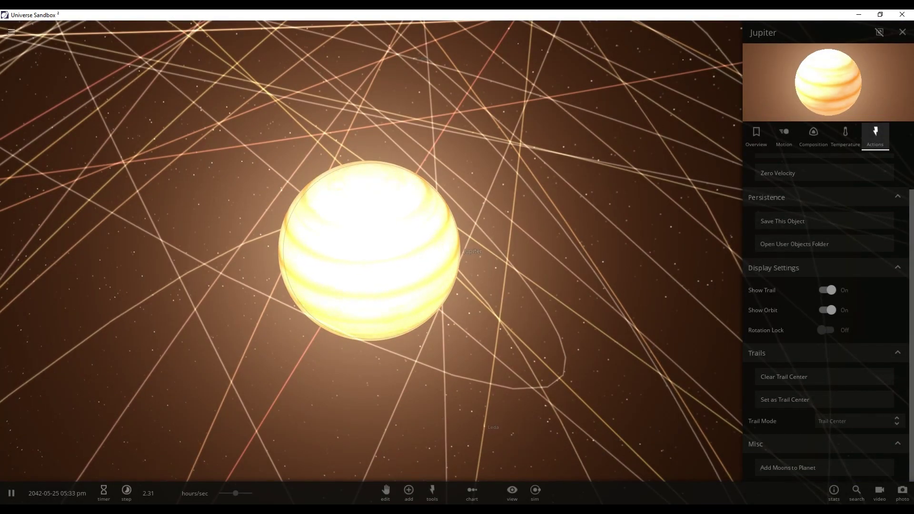
left_click(12, 33)
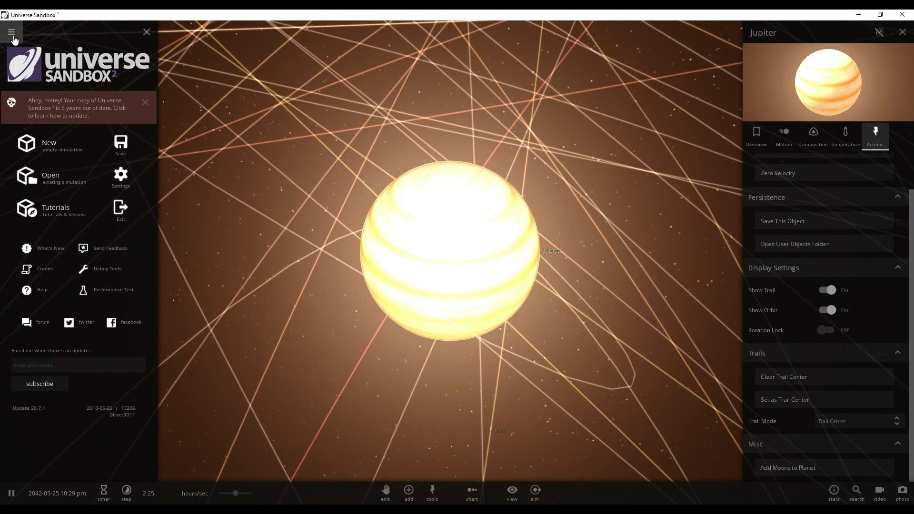
left_click(51, 160)
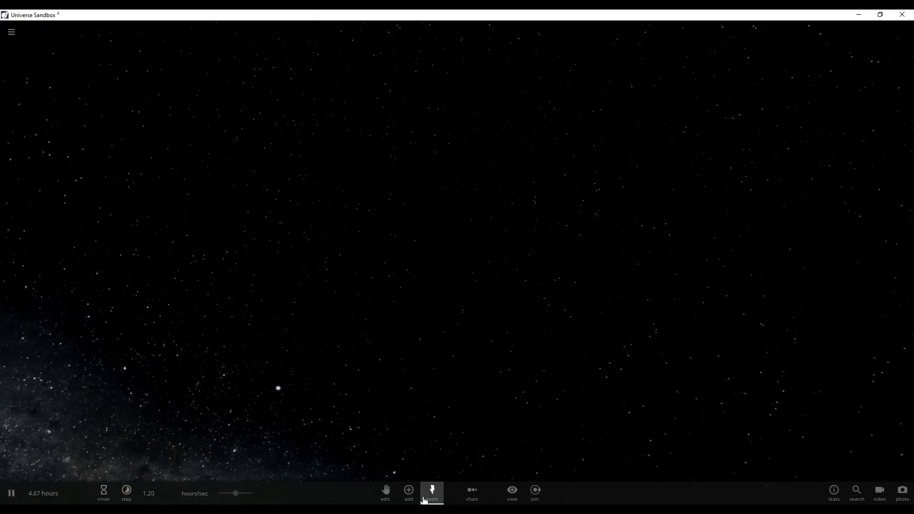
Step: Crash Mars and then Venus into Earth using Orbit mode in the Add panel
left_click(410, 492)
scroll(493, 453, "down", 2)
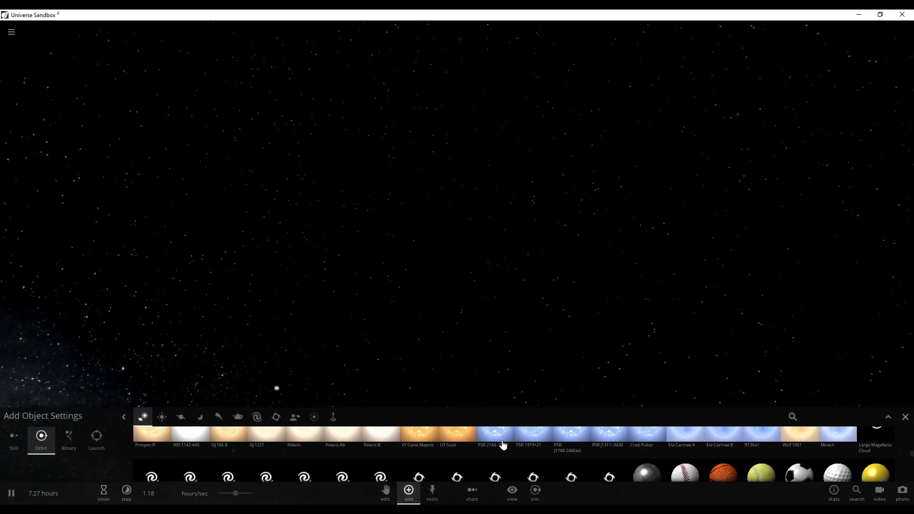
scroll(503, 445, "down", 2)
scroll(503, 444, "up", 3)
scroll(522, 453, "up", 2)
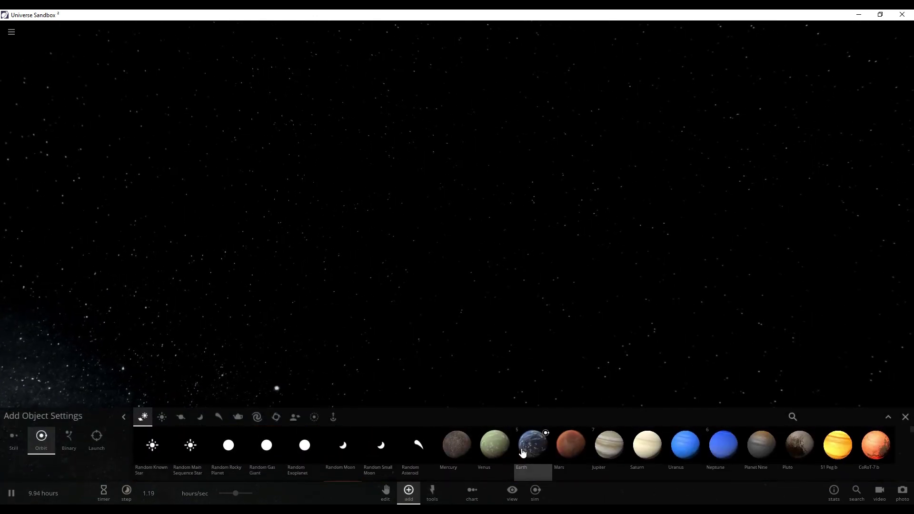
scroll(471, 310, "up", 5)
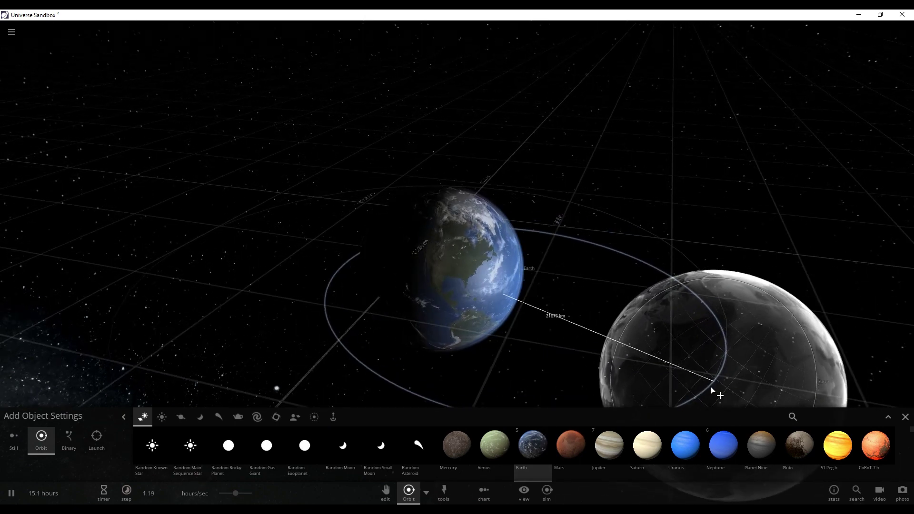
left_click(562, 456)
scroll(615, 246, "down", 2)
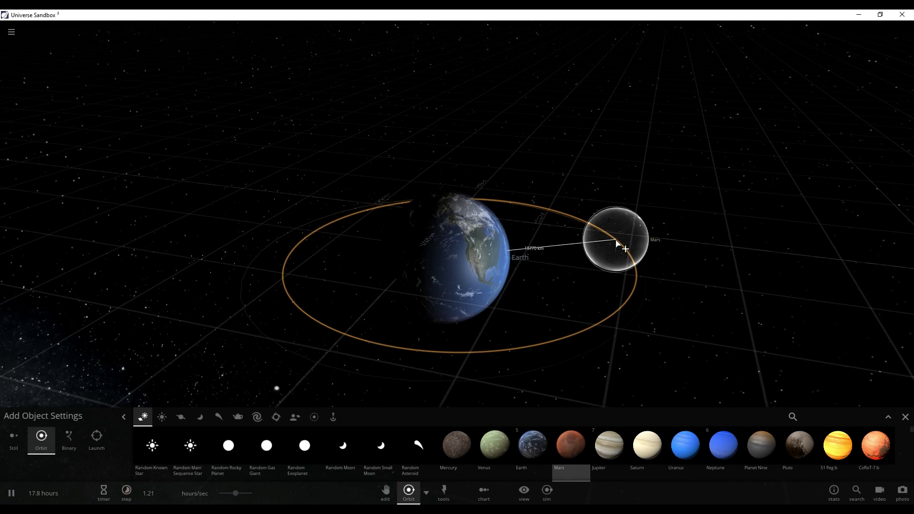
scroll(565, 254, "down", 3)
scroll(547, 252, "up", 4)
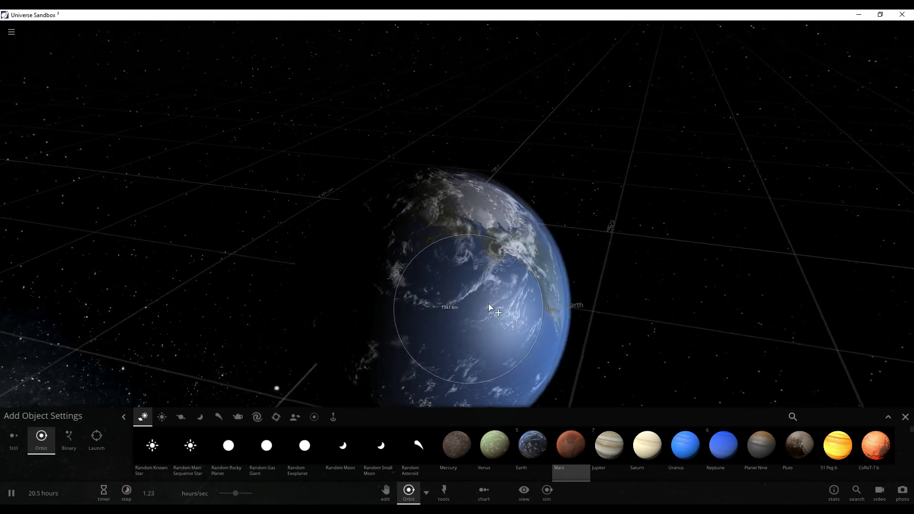
scroll(496, 277, "down", 3)
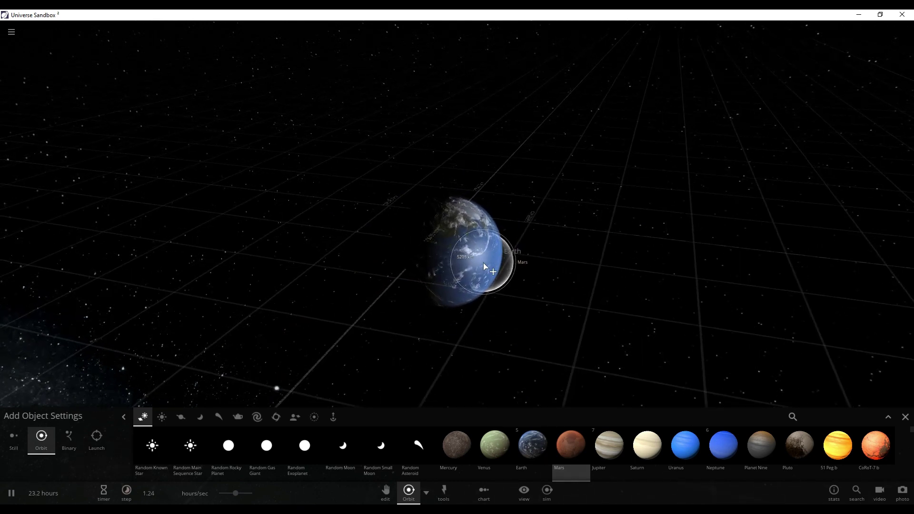
left_click(484, 267)
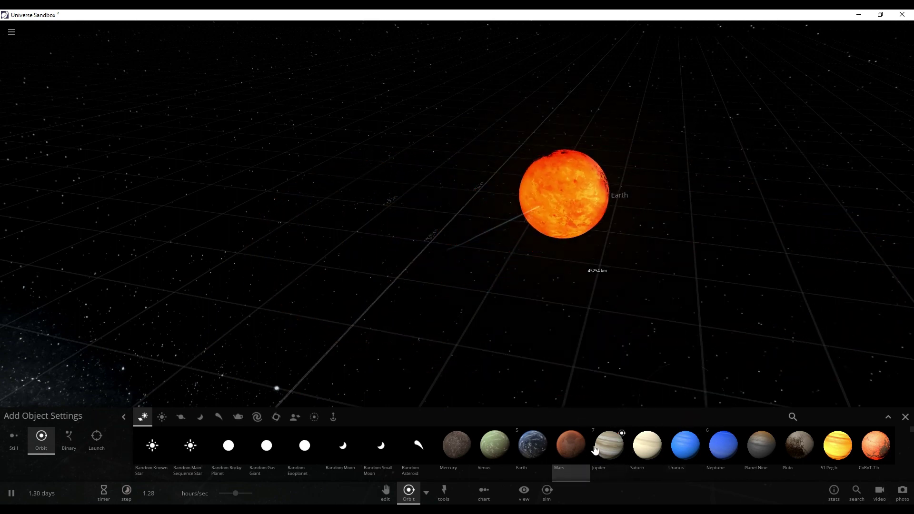
left_click(494, 447)
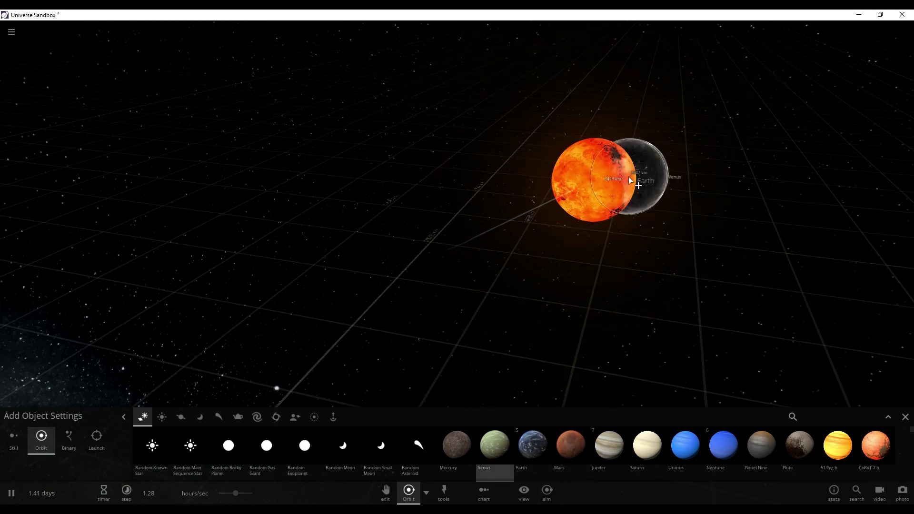
left_click(630, 170)
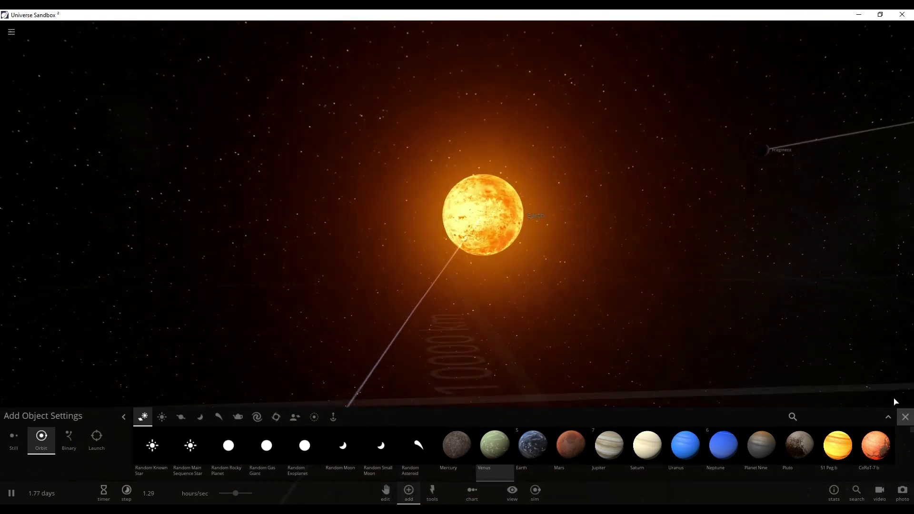
Step: Close the Add panel and inspect the stats of the 1.98 Earth-mass molten Earth and the fragment
left_click(906, 416)
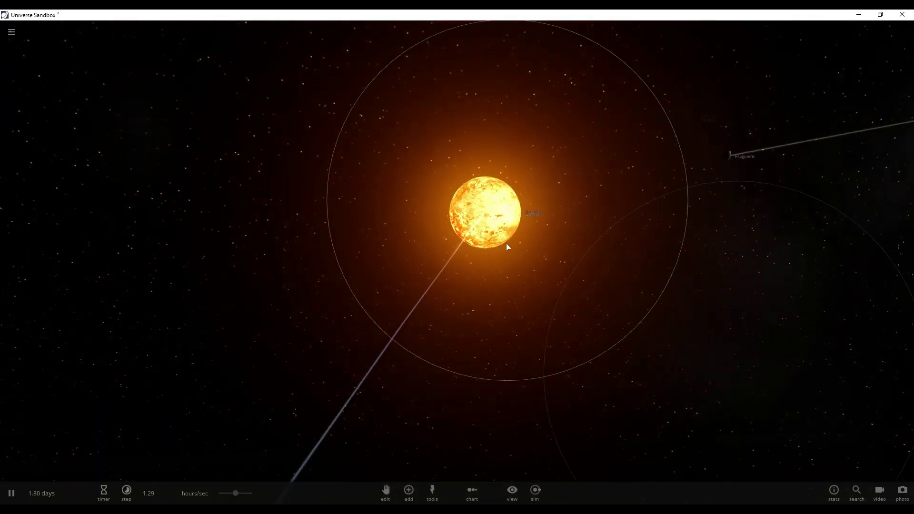
double_click(491, 211)
left_click_drag(323, 262, 230, 265)
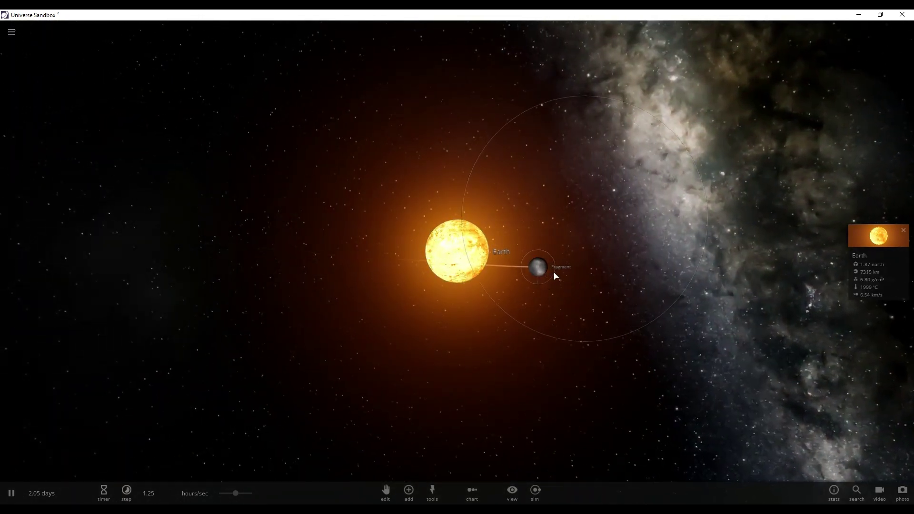
double_click(537, 268)
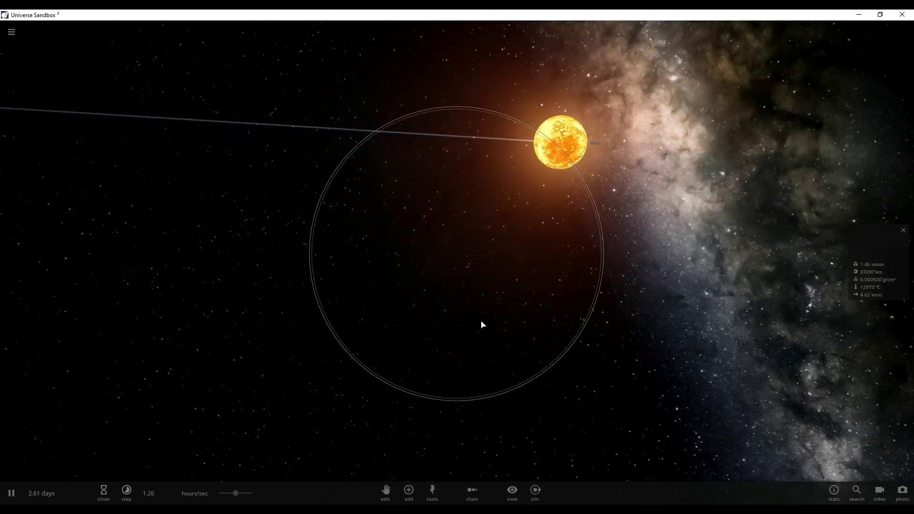
scroll(482, 323, "up", 5)
scroll(507, 315, "down", 5)
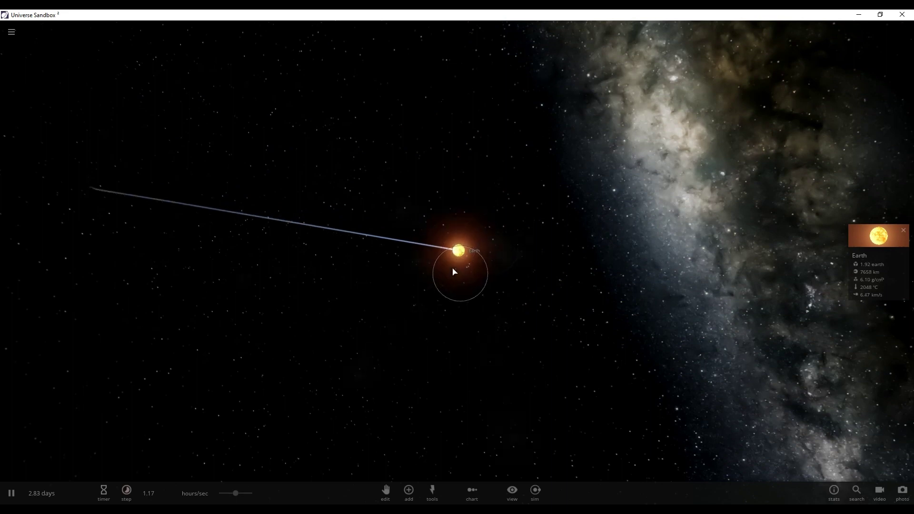
scroll(454, 272, "up", 5)
scroll(450, 265, "up", 5)
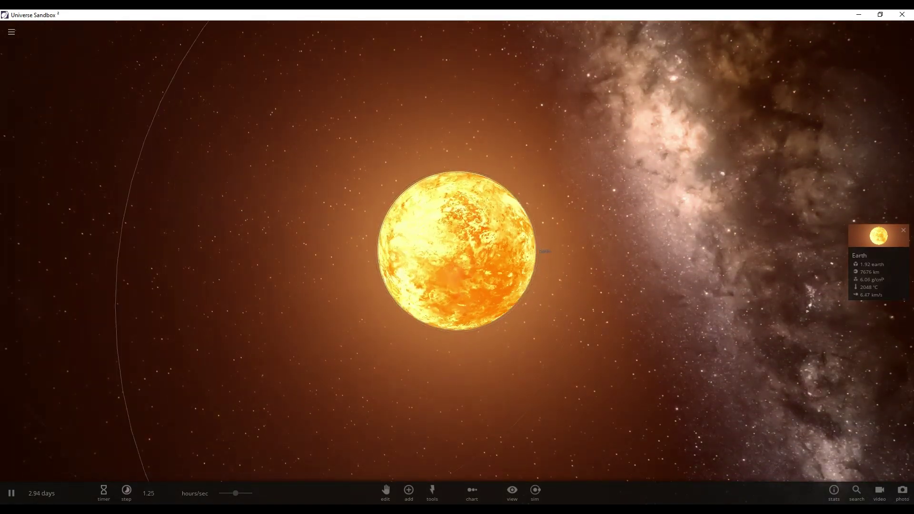
left_click(409, 491)
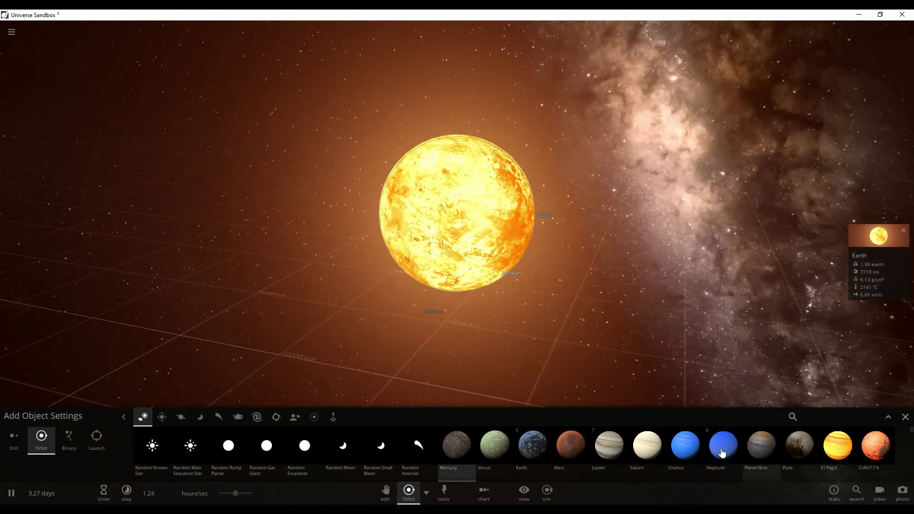
Step: Drop two Jupiters onto the glowing Earth
left_click(610, 446)
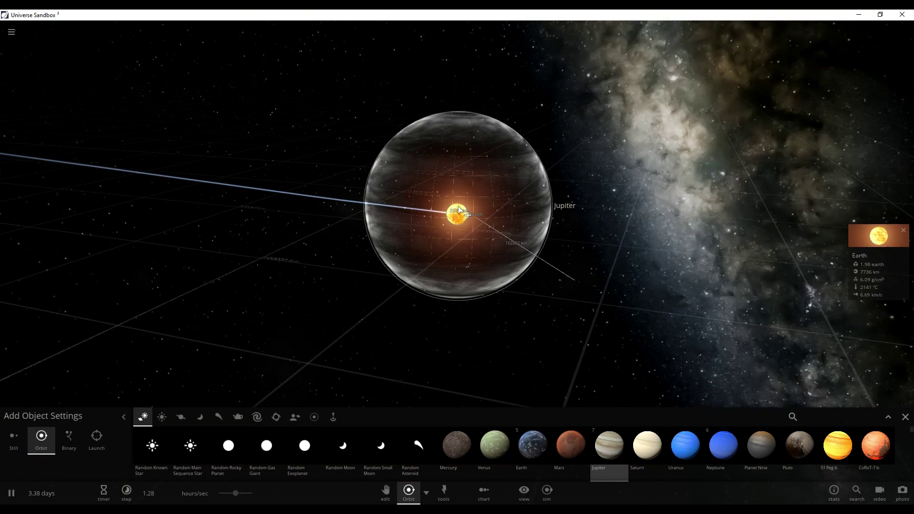
left_click(463, 214)
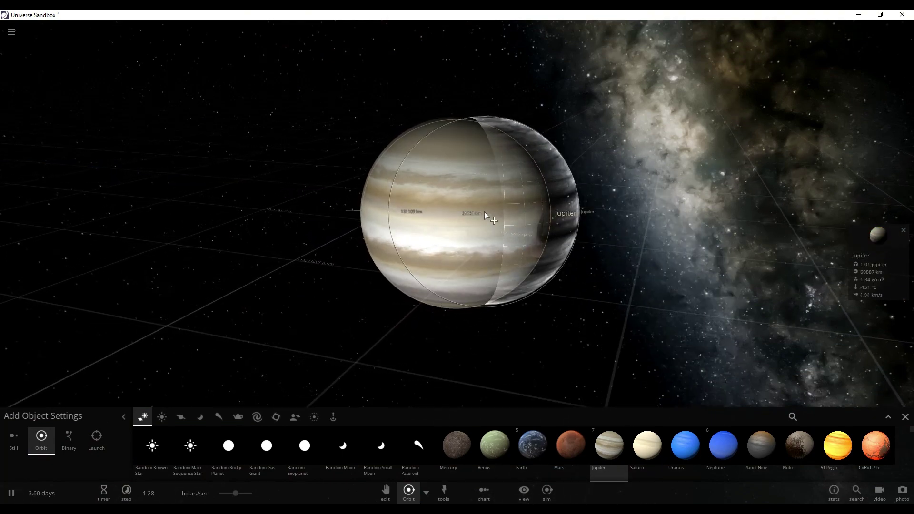
left_click(614, 203)
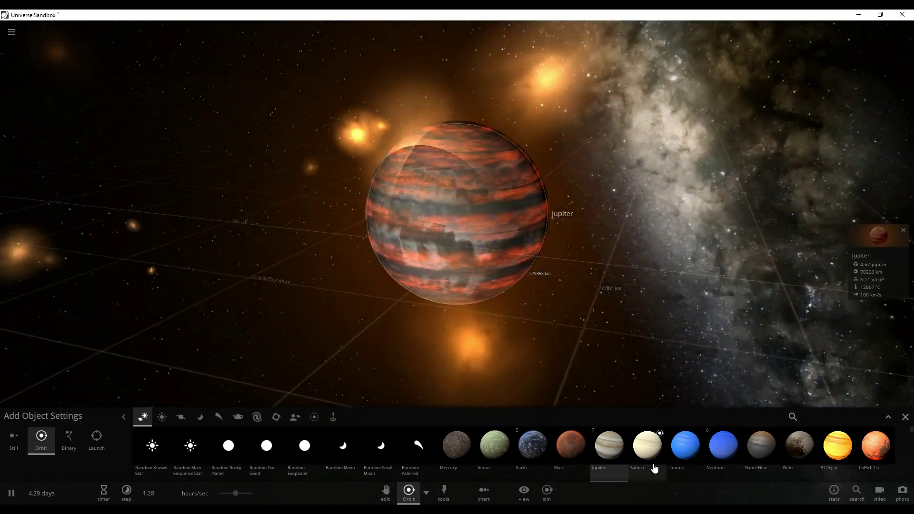
Step: Merge Saturn, Uranus and Planet Nine into Jupiter, reaching about 4.9 Jupiter masses
left_click(647, 446)
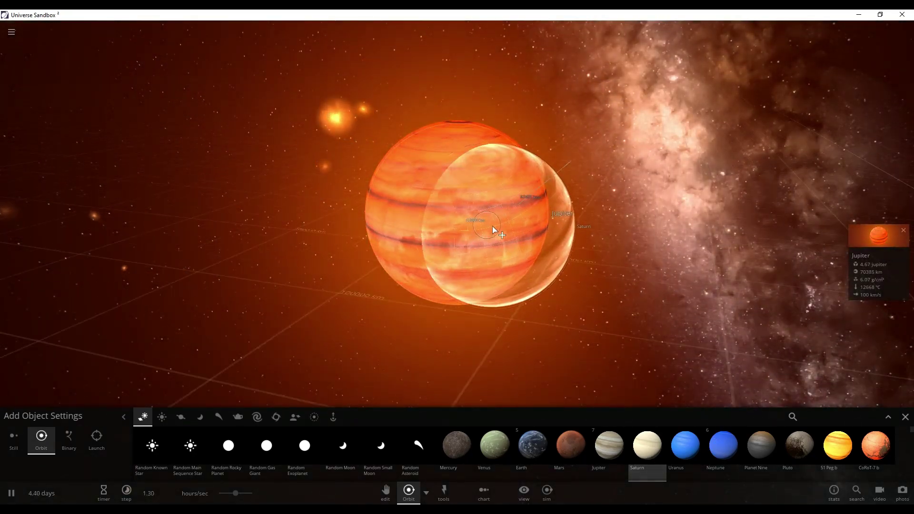
left_click(492, 220)
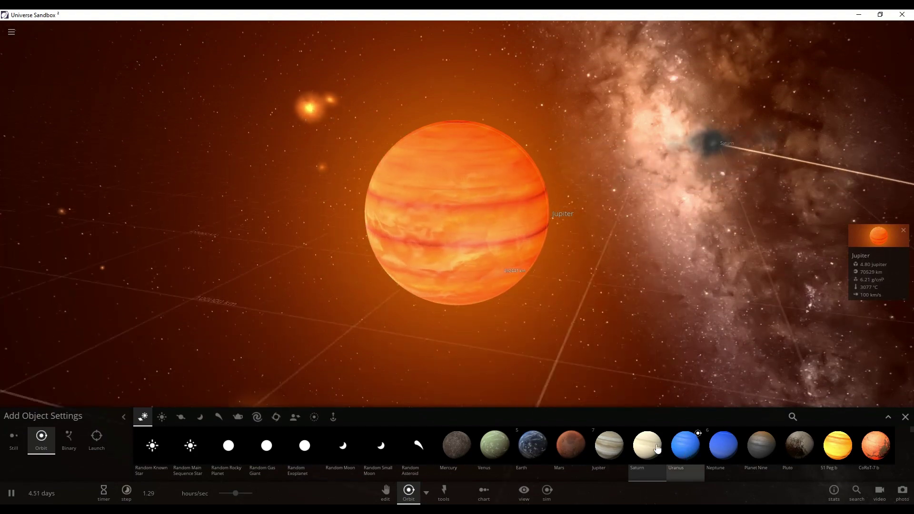
left_click(685, 446)
left_click(482, 230)
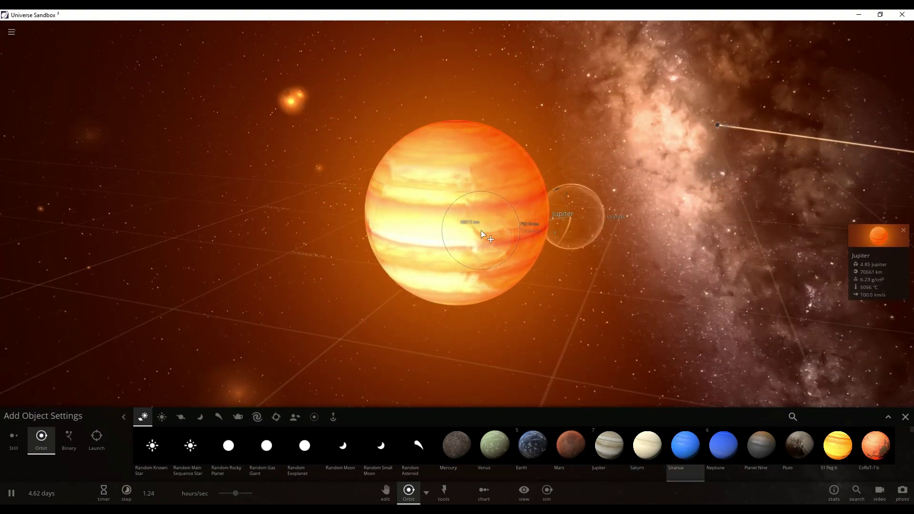
left_click(724, 446)
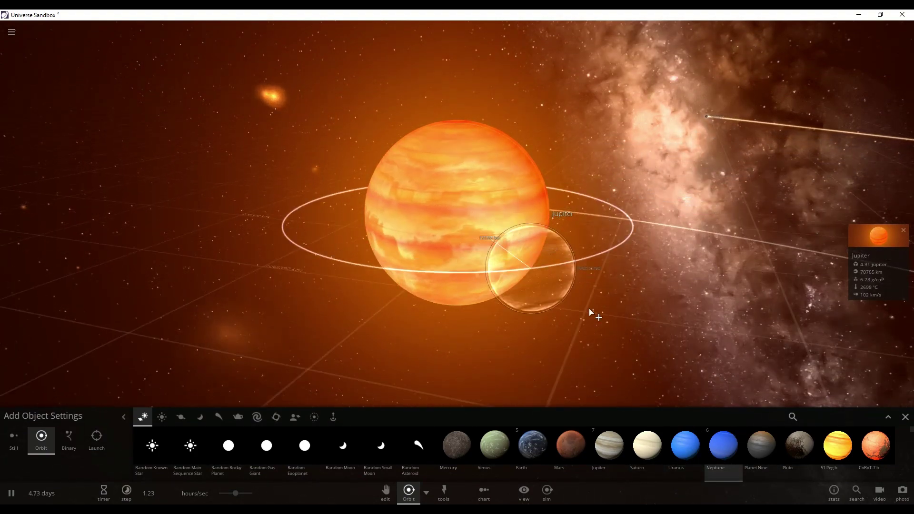
left_click(755, 439)
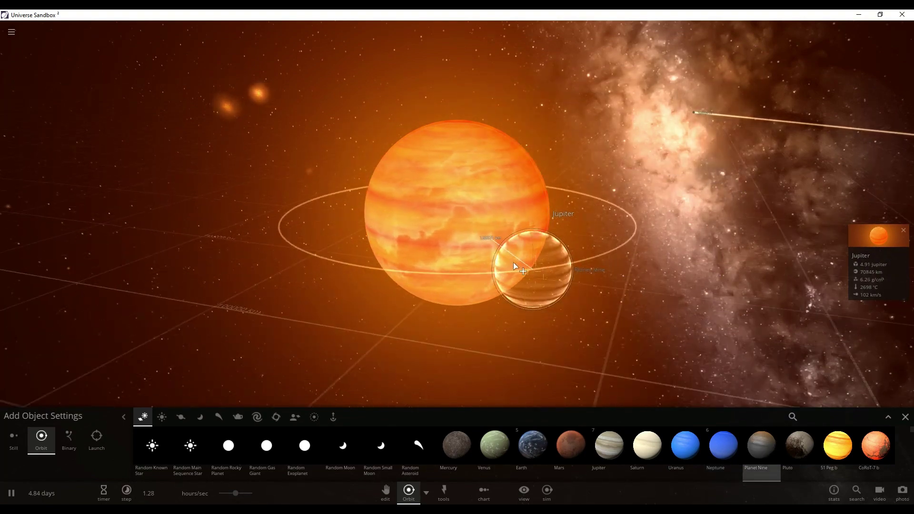
left_click(474, 230)
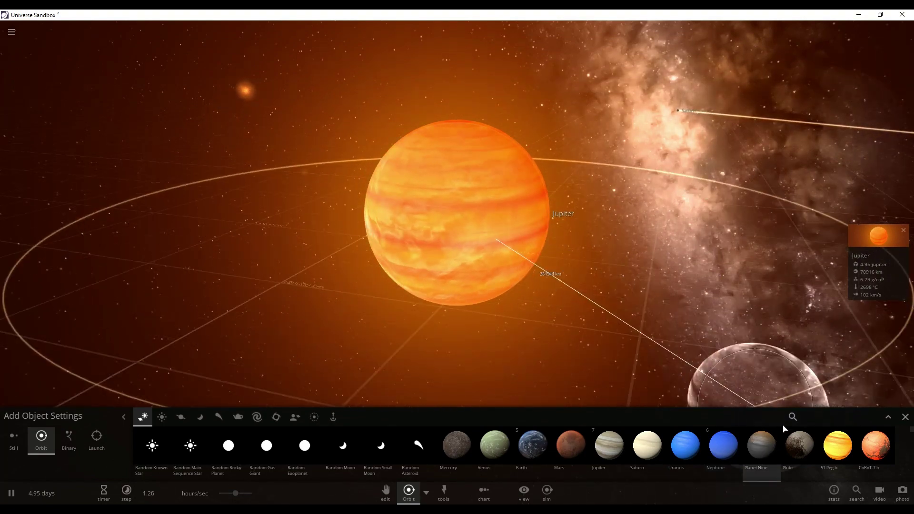
left_click(800, 446)
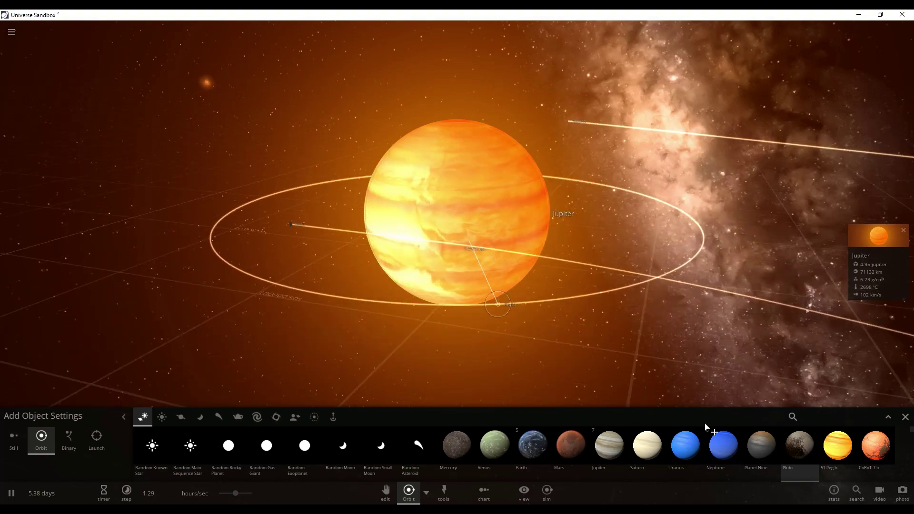
scroll(826, 465, "down", 5)
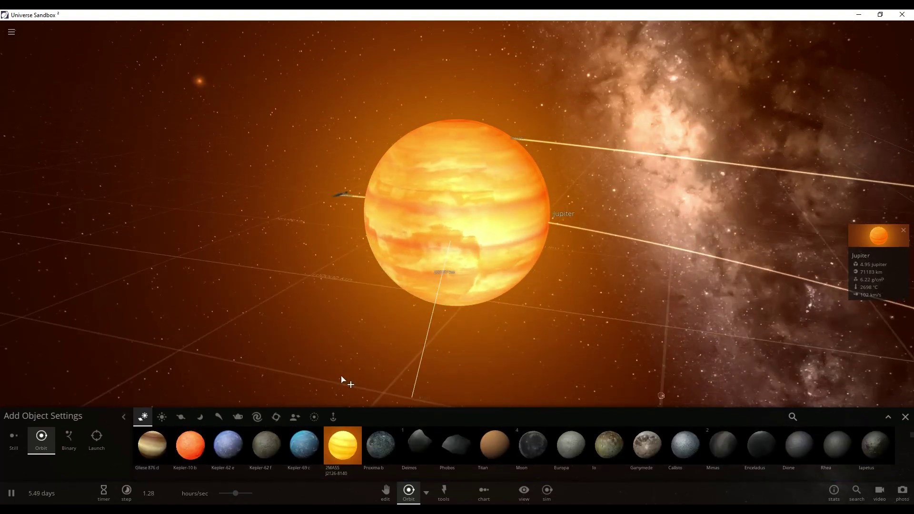
Step: Throw the saved Young Earth and Young moon custom planets into Jupiter
left_click(295, 417)
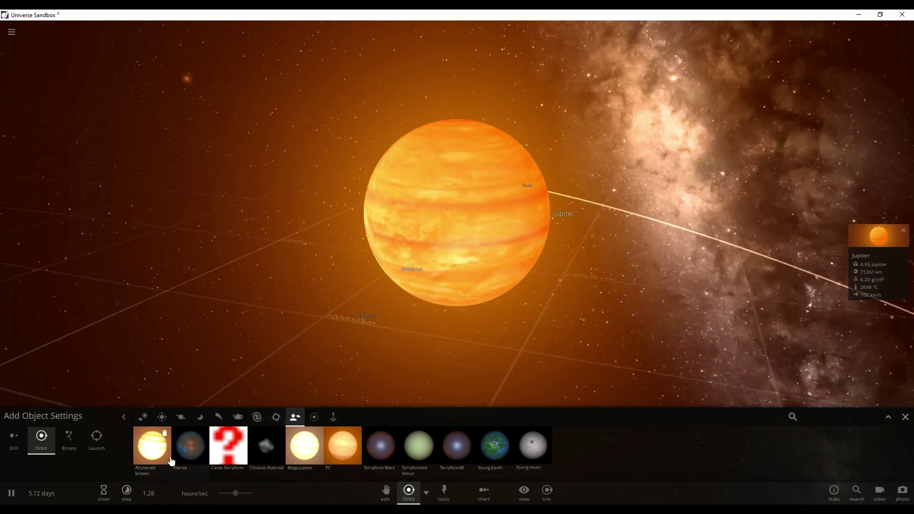
left_click(164, 460)
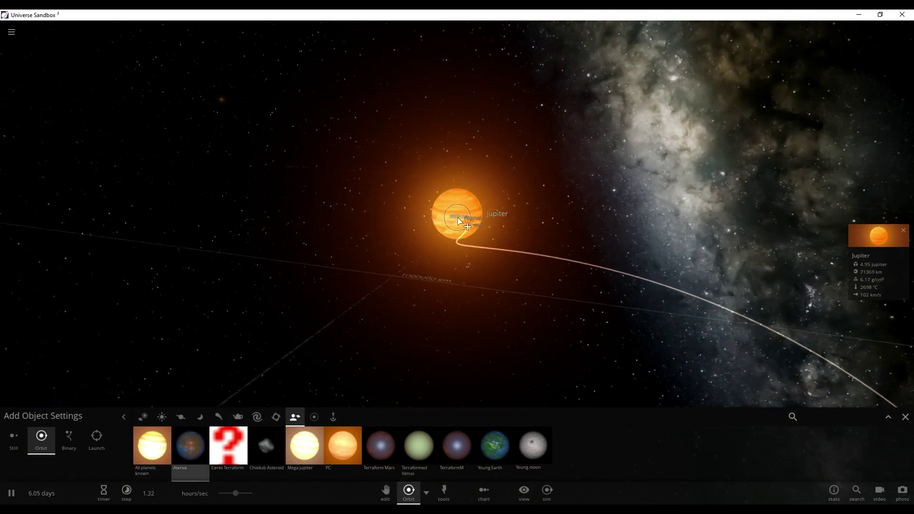
scroll(461, 224, "up", 3)
scroll(454, 256, "down", 2)
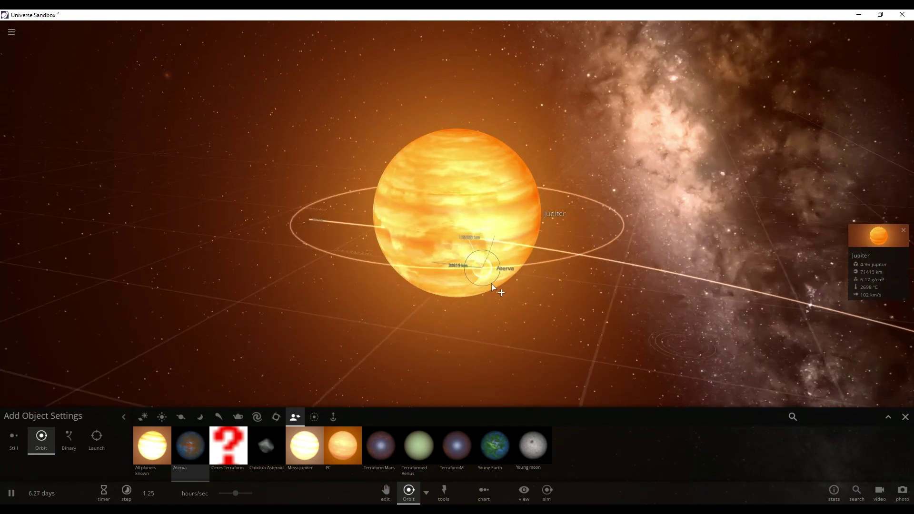
left_click(343, 446)
scroll(448, 227, "down", 3)
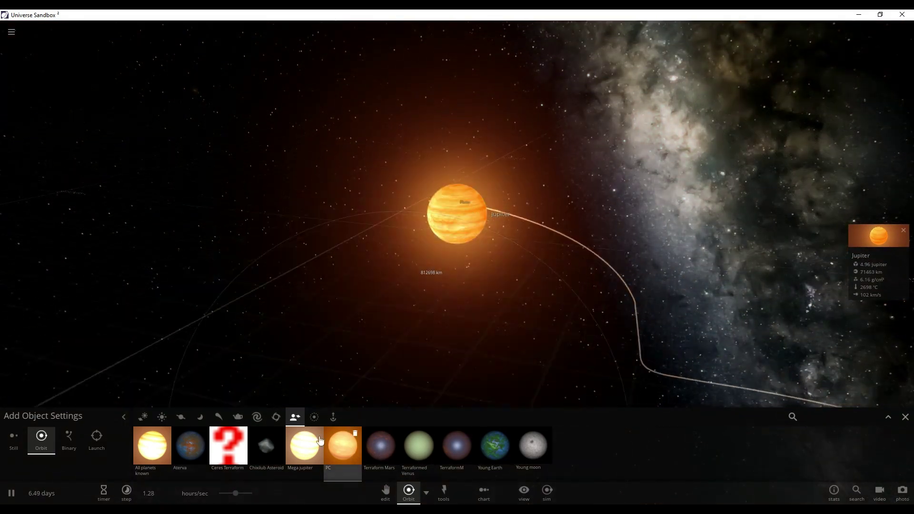
scroll(451, 282, "up", 2)
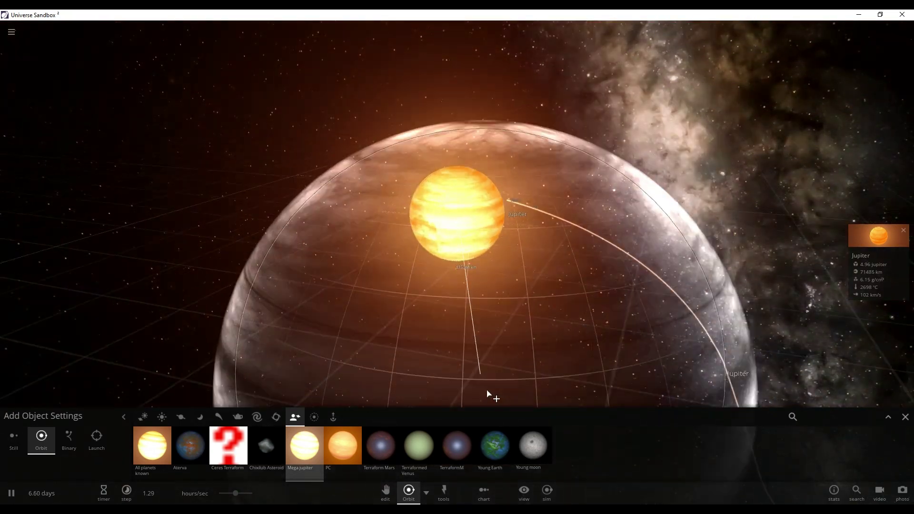
left_click(491, 454)
scroll(481, 257, "up", 3)
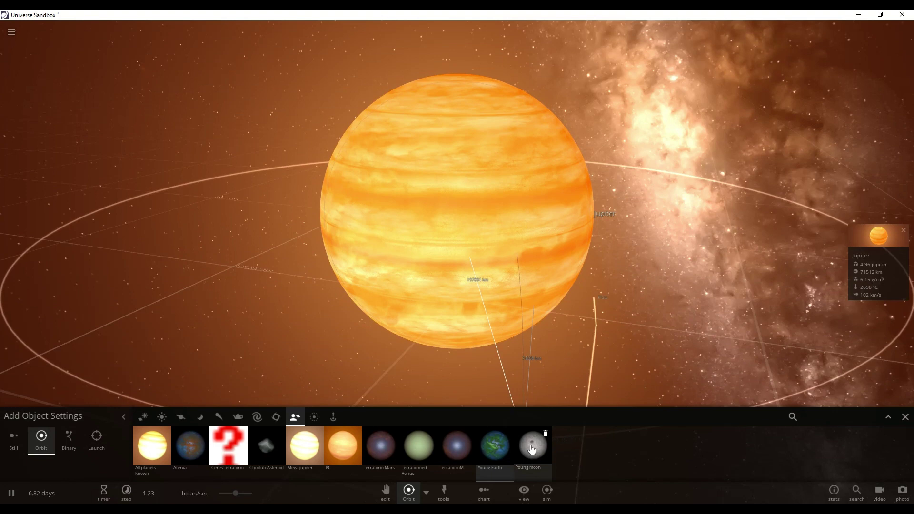
left_click(545, 212)
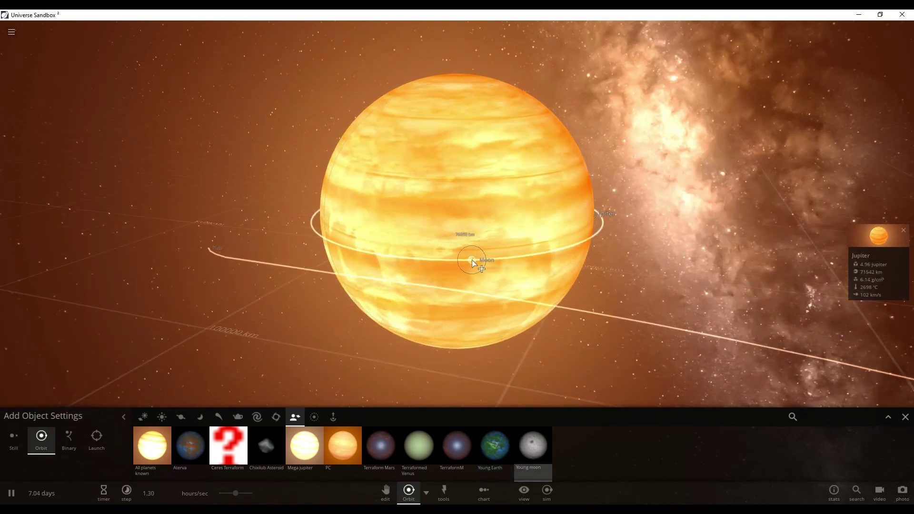
left_click(468, 250)
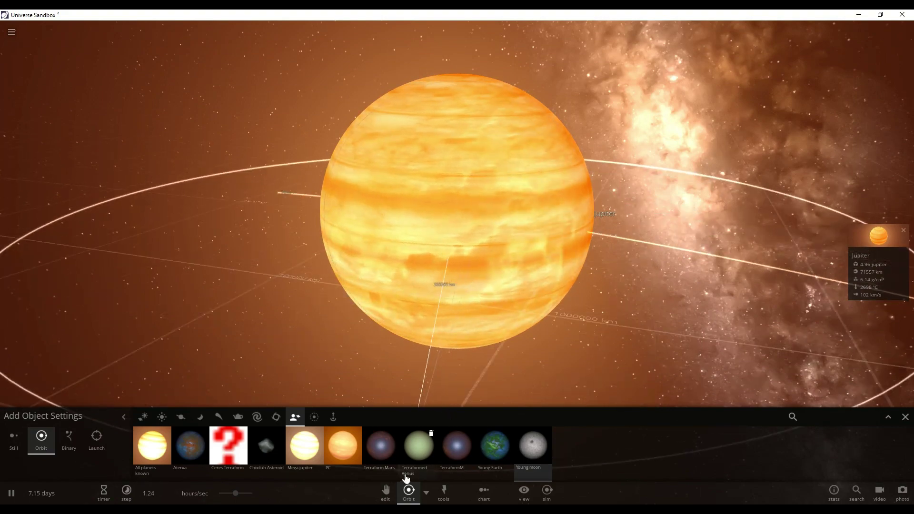
Step: Cycle through the Terraformed Venus, TerraformM and Ceres Terraform custom objects, ending on Mega Jupiter
left_click(418, 457)
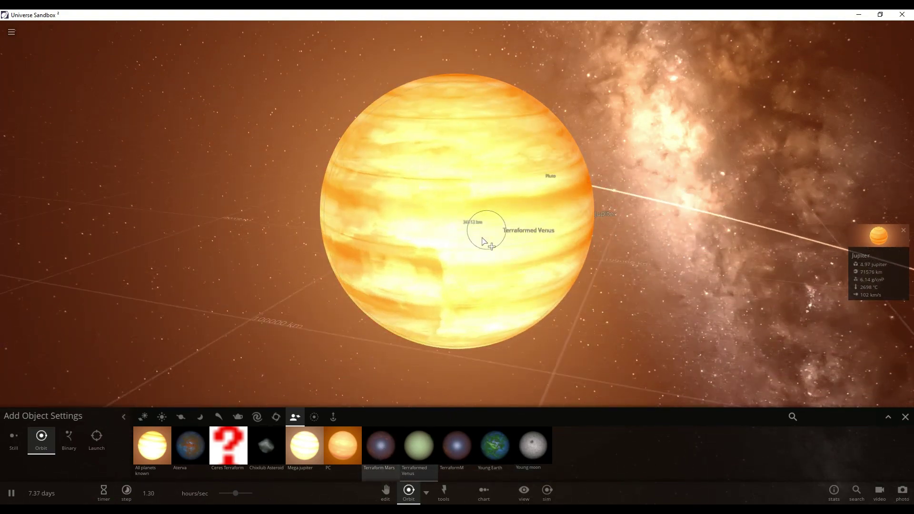
left_click(451, 438)
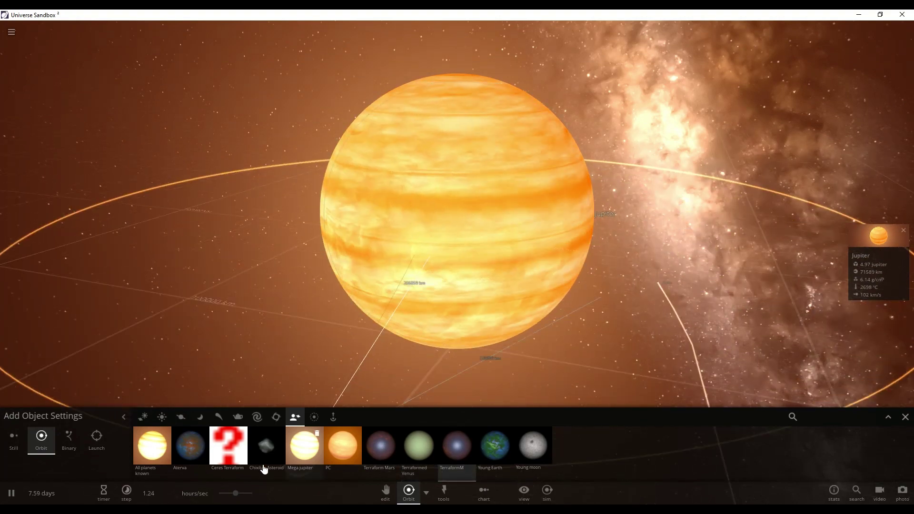
left_click(215, 460)
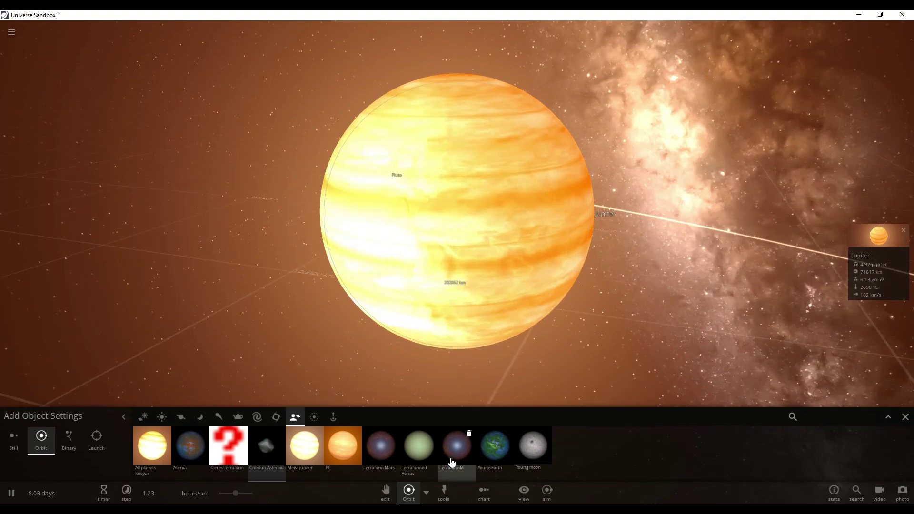
left_click(305, 447)
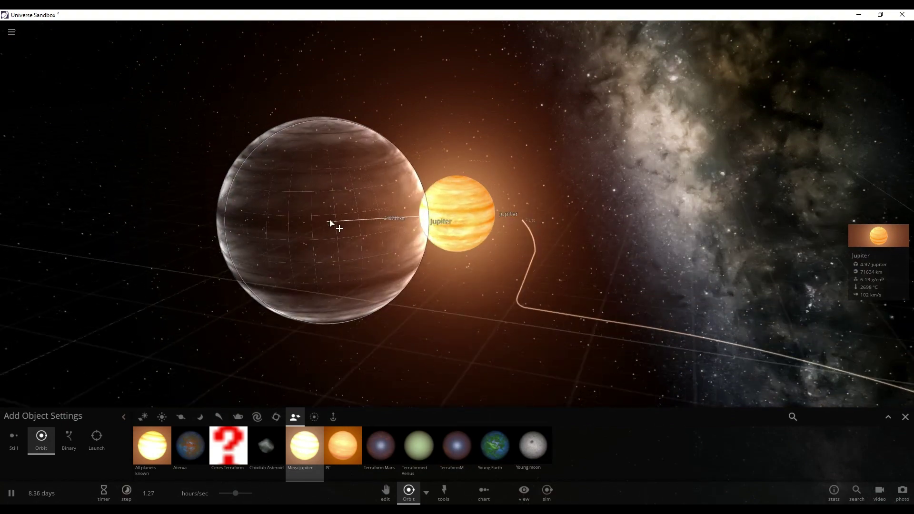
Step: Drop three Mega Jupiters into Jupiter, swelling it to about 282 Jupiter masses
left_click(456, 218)
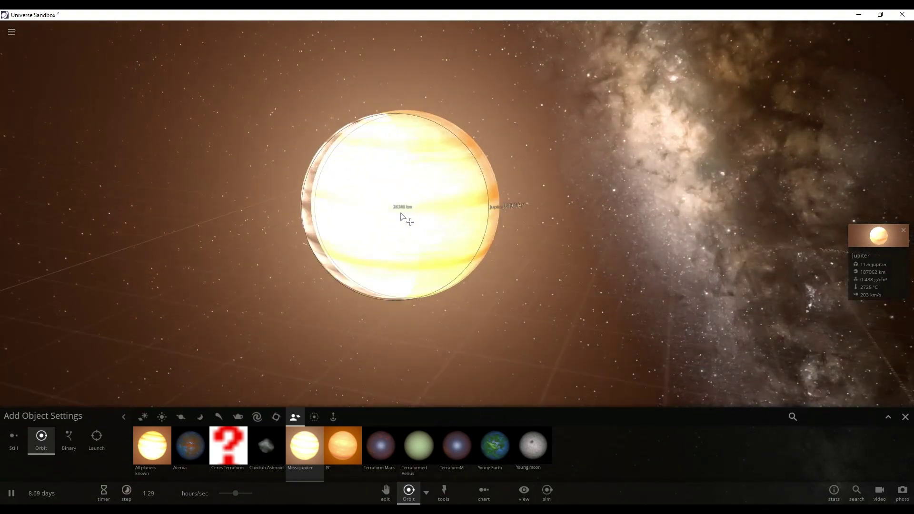
left_click(429, 220)
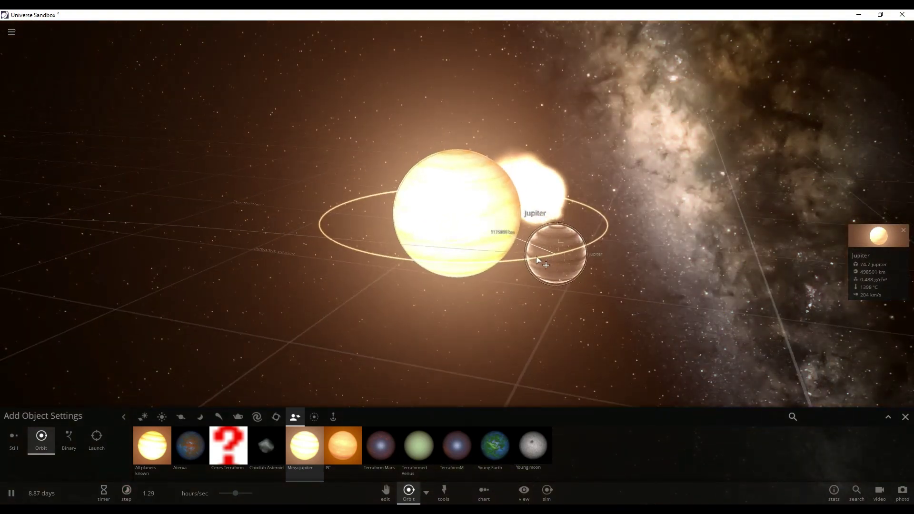
scroll(383, 234, "up", 2)
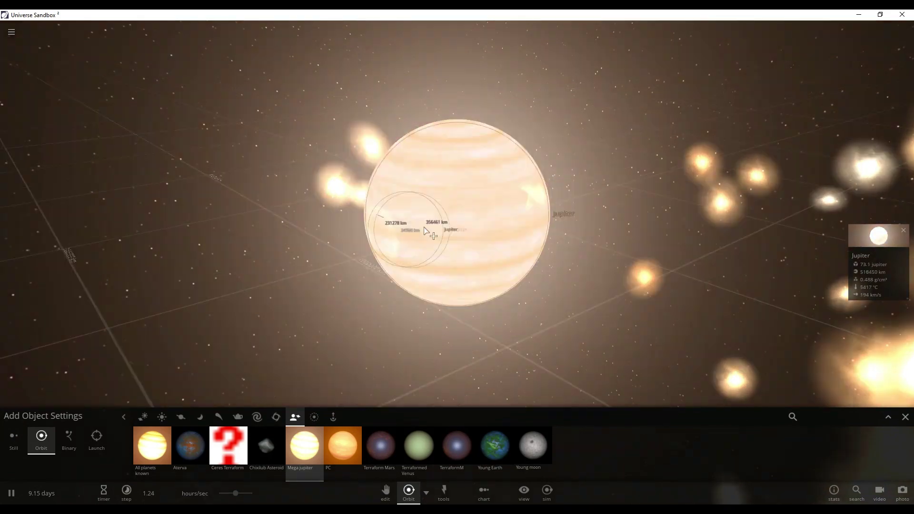
left_click(452, 240)
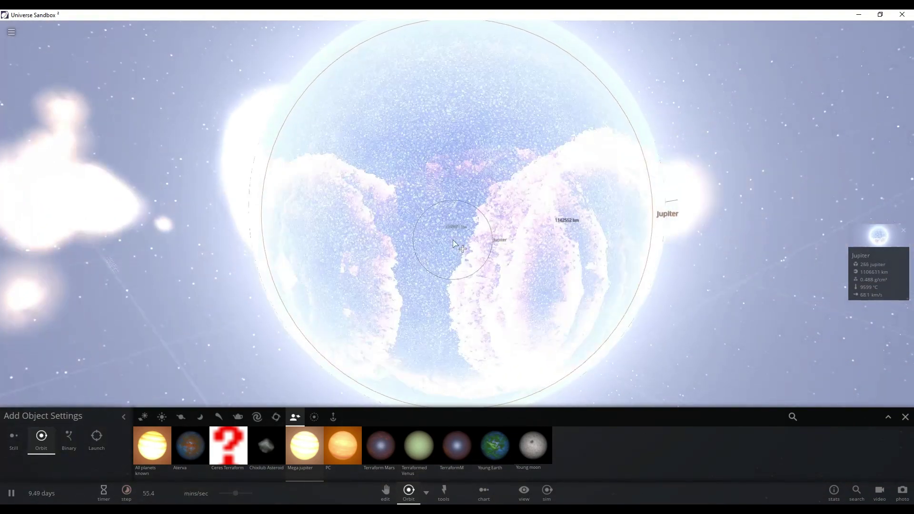
scroll(457, 247, "down", 5)
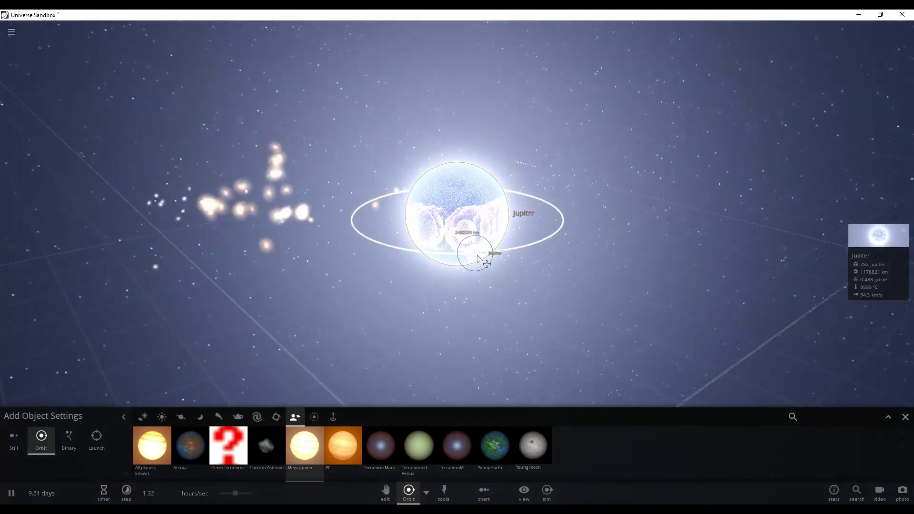
scroll(490, 264, "up", 3)
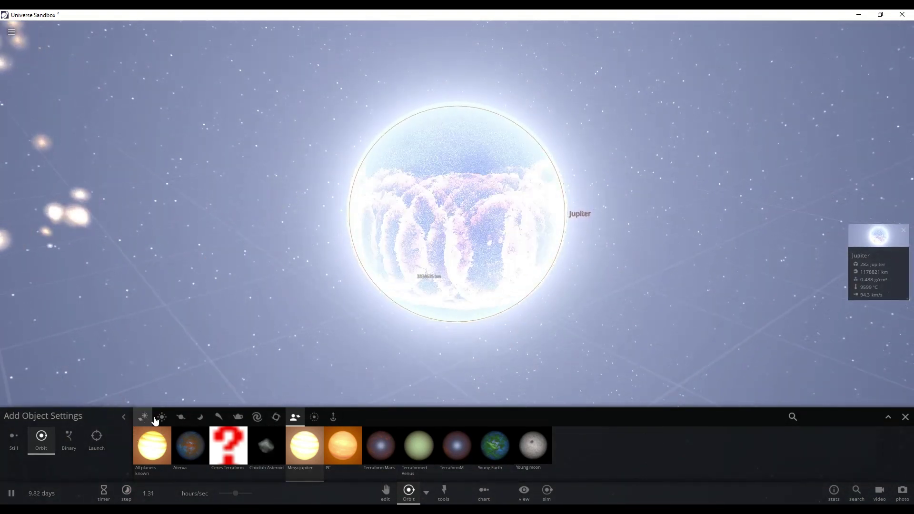
Step: Drop the Sun from the Stars list into Jupiter, pushing it to about 684 Jupiter masses
left_click(162, 419)
left_click(229, 458)
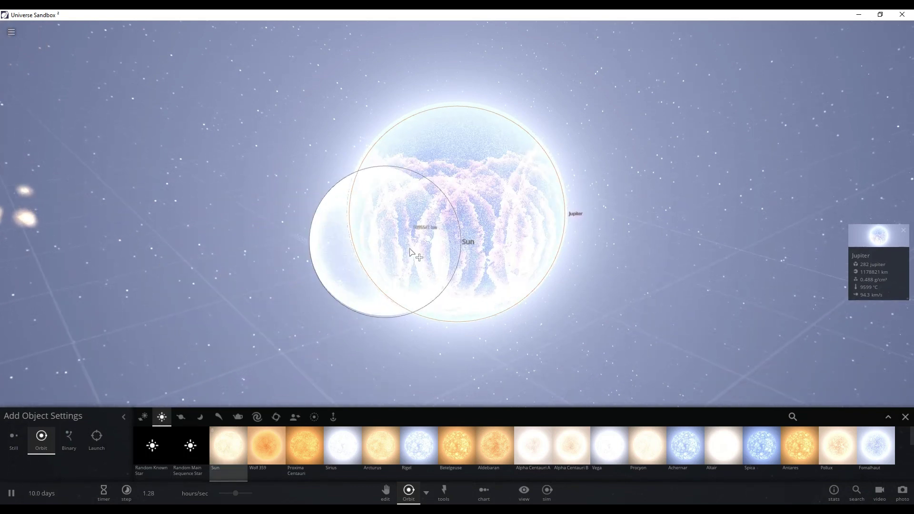
left_click(438, 255)
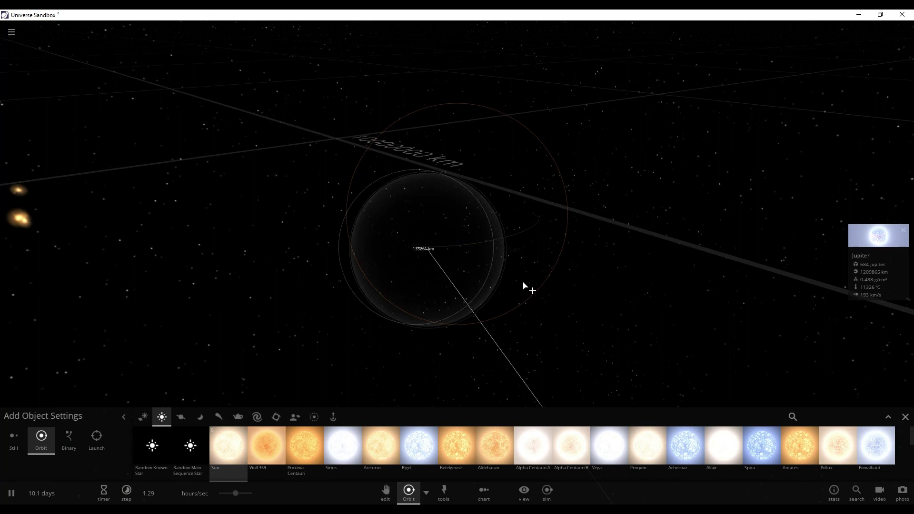